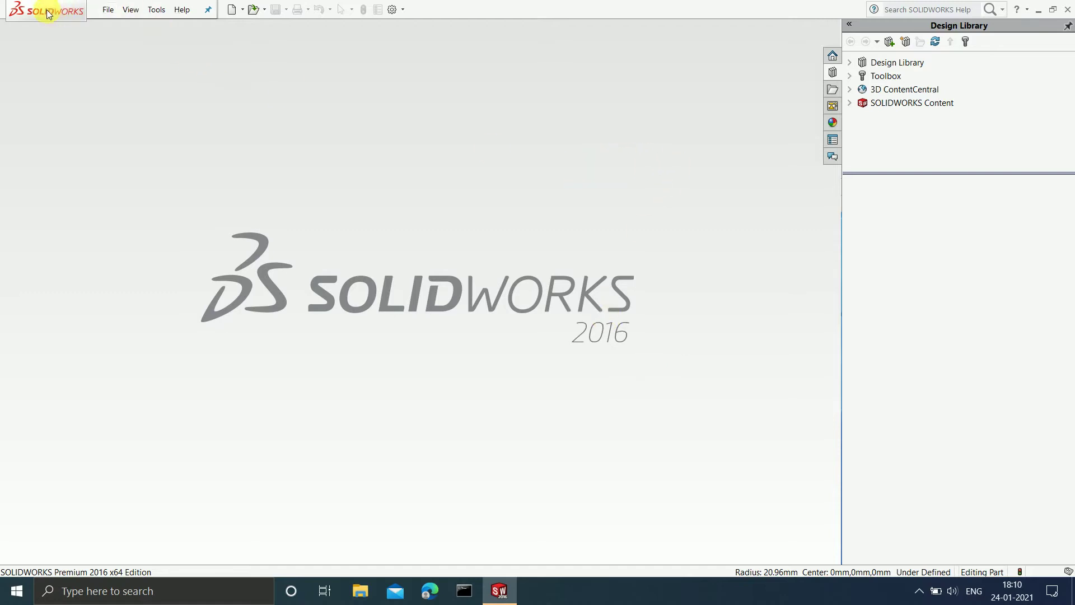
Create a new part document and start a sketch on the Front Plane.
left_click(104, 8)
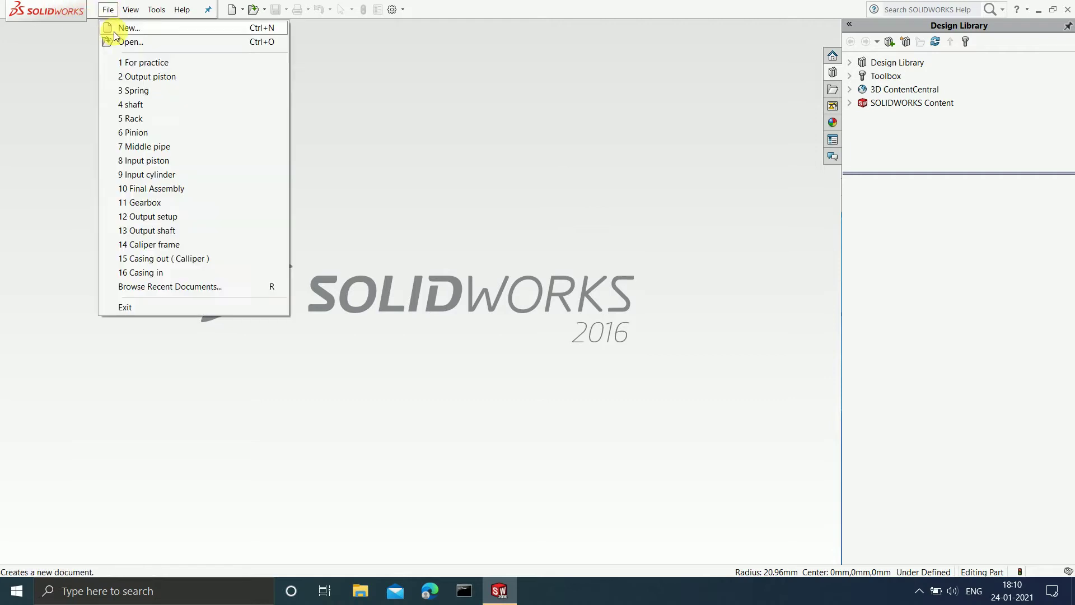
left_click(118, 29)
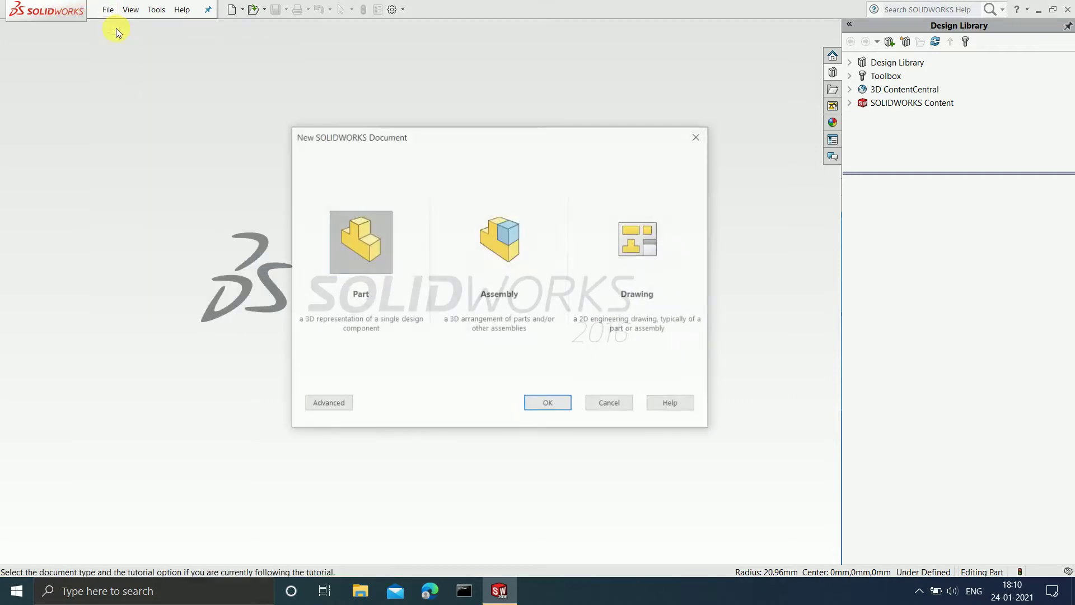
left_click(550, 406)
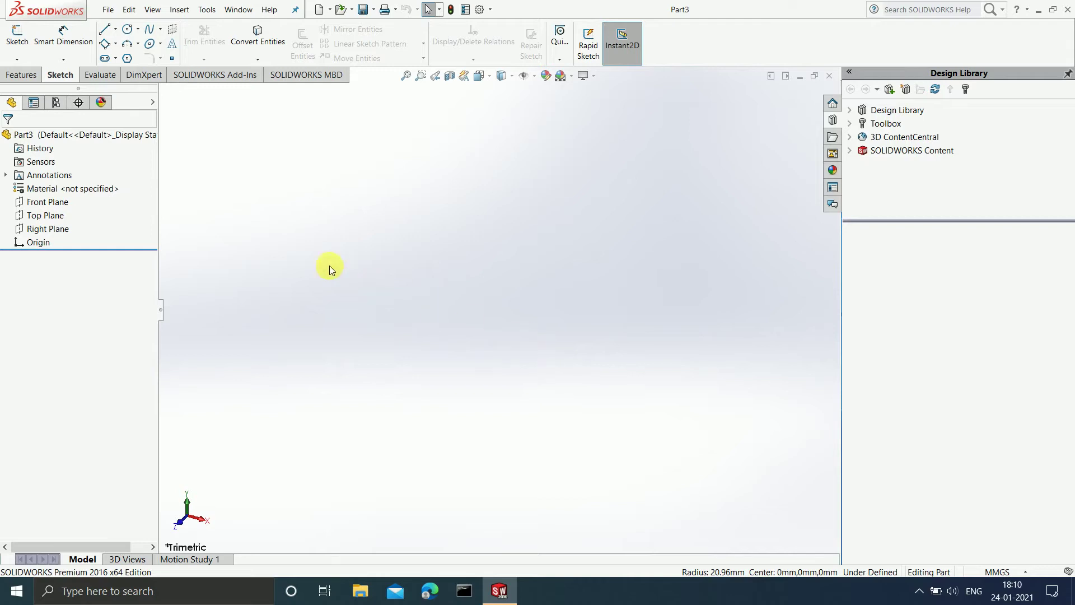
left_click(48, 202)
left_click(16, 37)
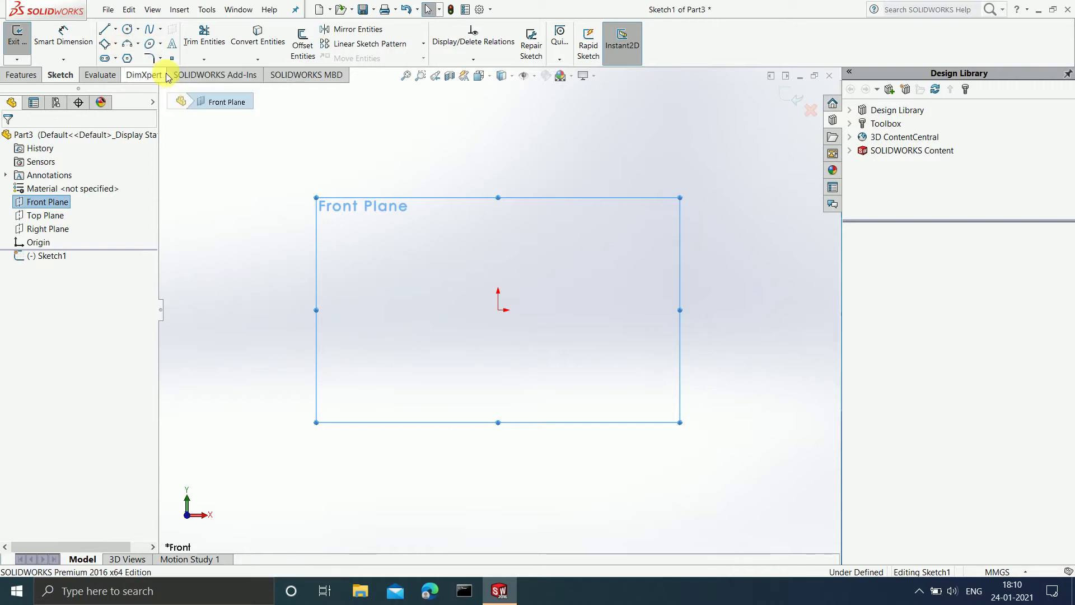
Sketch a horizontal straight slot starting at the origin, about 126 mm between arc centres and 46 mm wide.
left_click(116, 58)
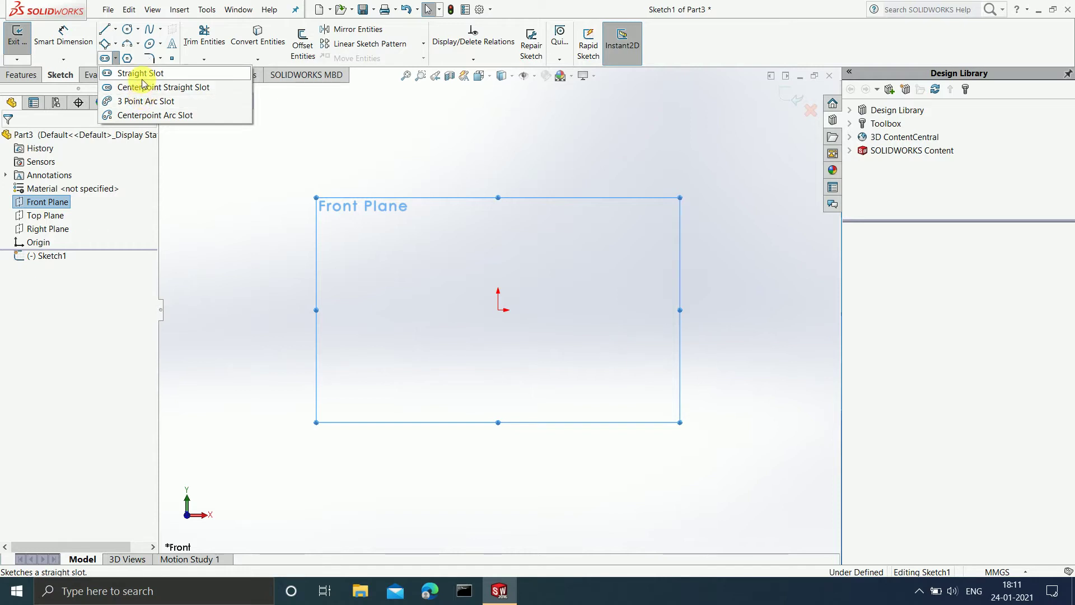
left_click(142, 78)
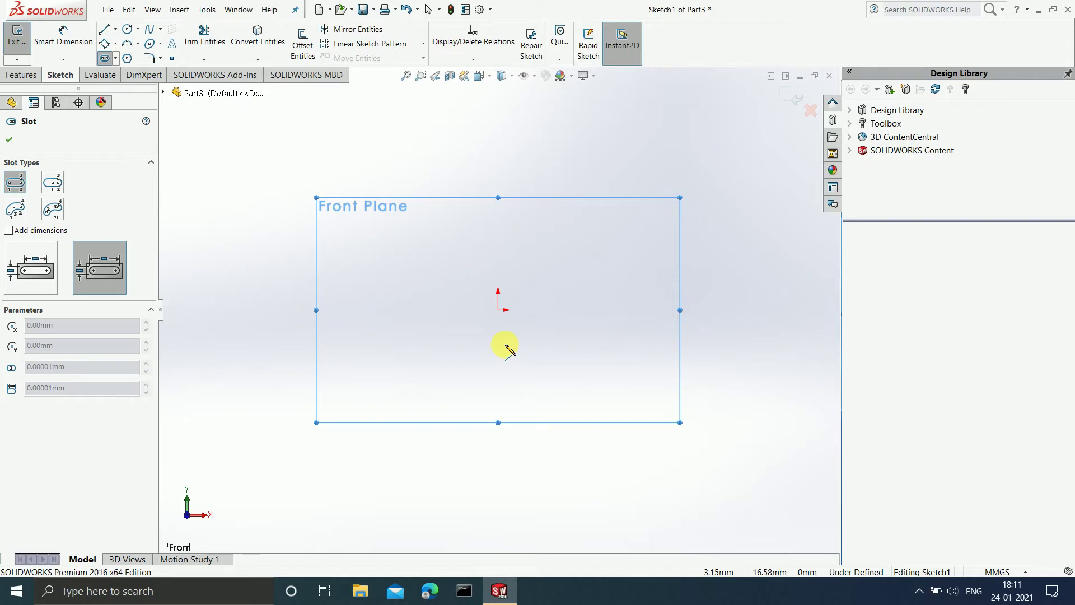
left_click(498, 310)
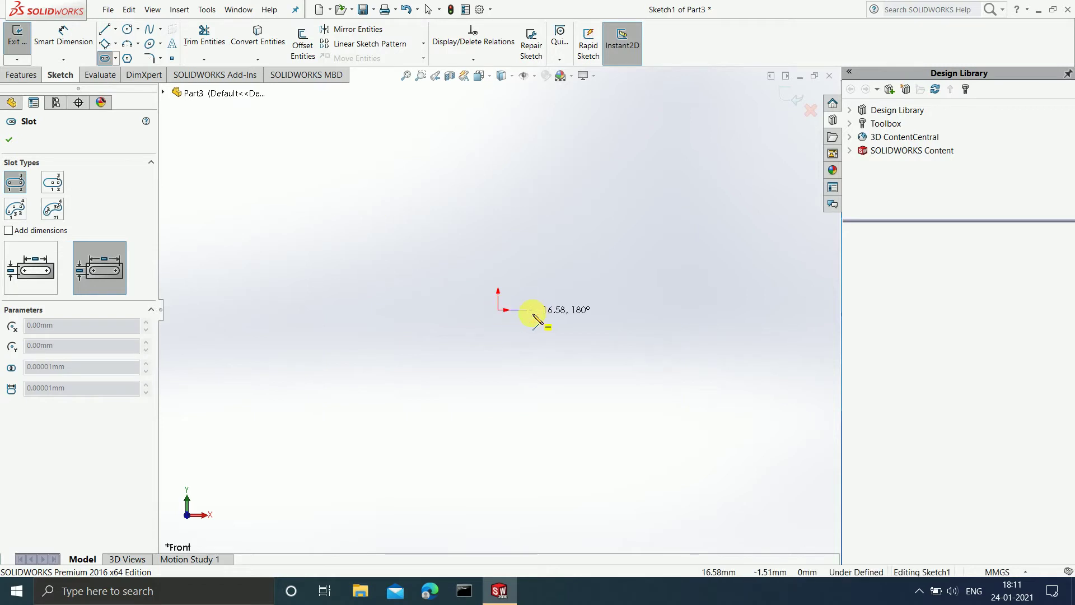
left_click(755, 311)
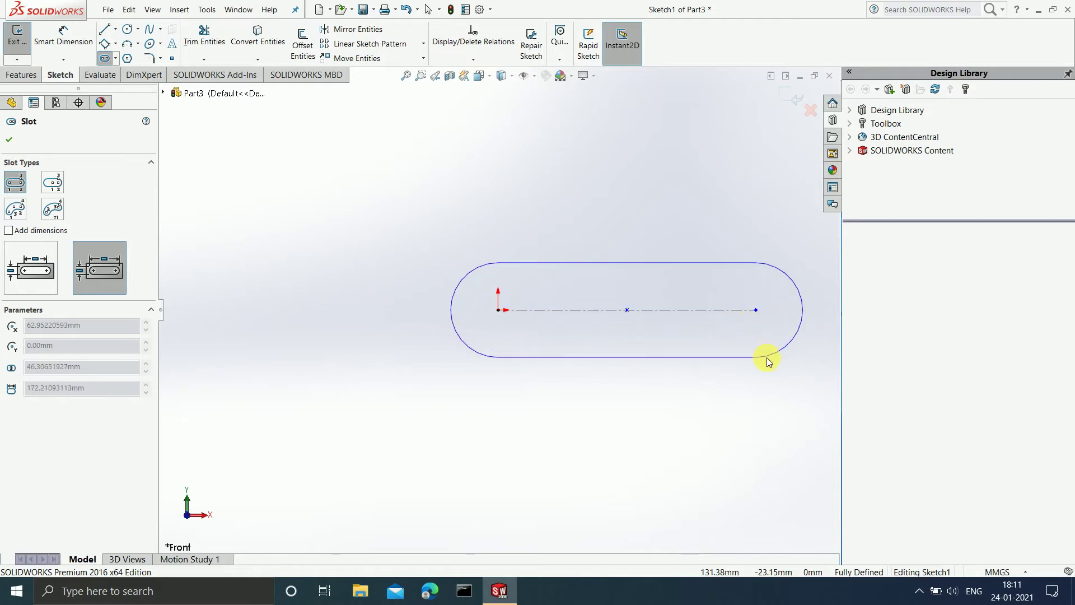
left_click(767, 358)
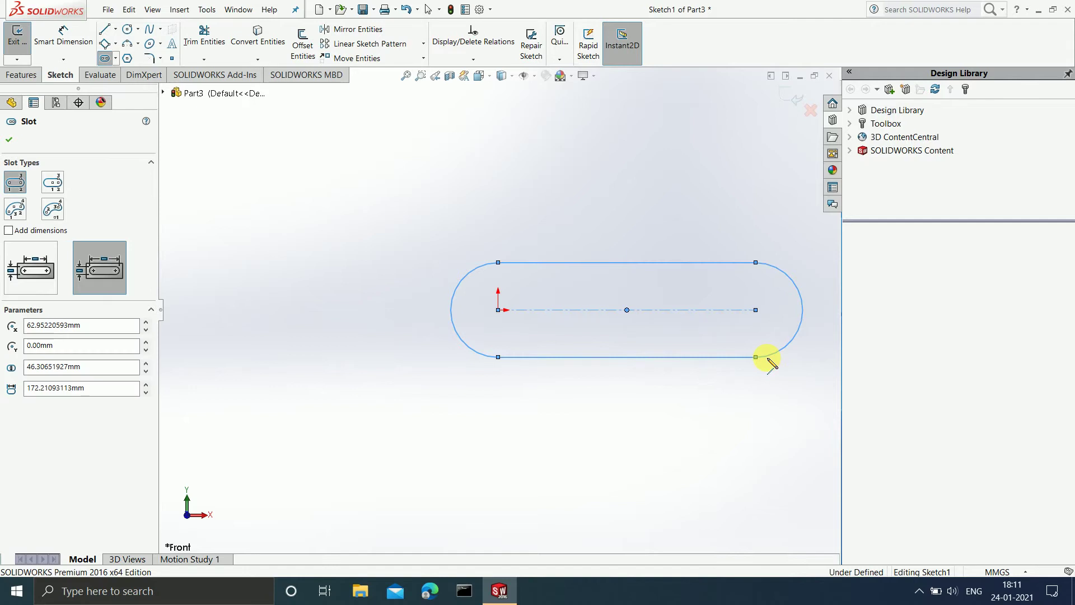
Sketch a second horizontal straight slot below the first, about 173 mm long overall and 43 mm wide.
key("z")
key("z")
scroll(553, 338, "down", 4)
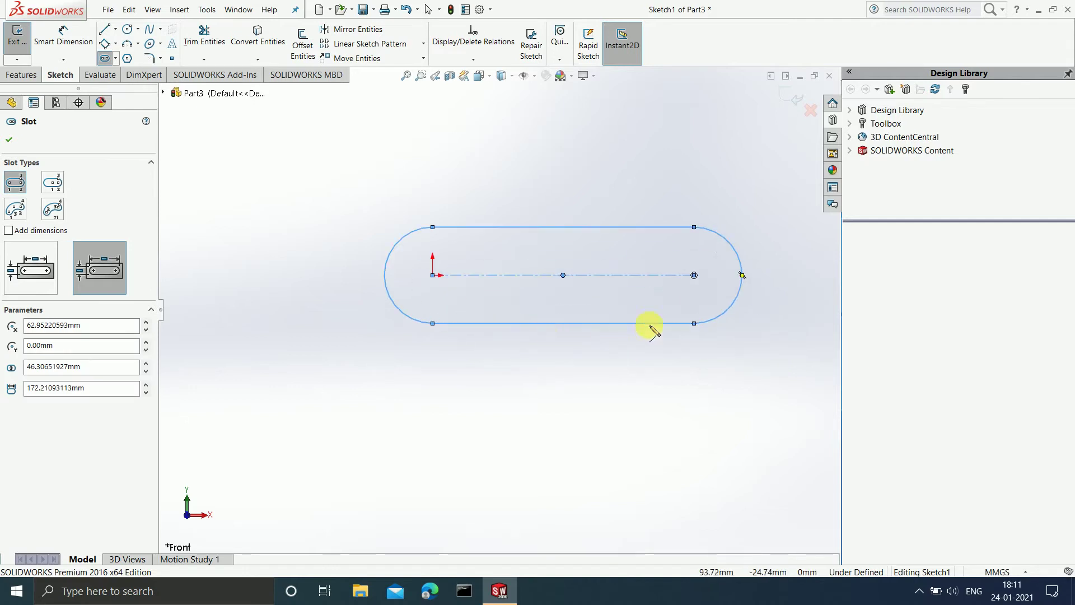
scroll(786, 352, "down", 1)
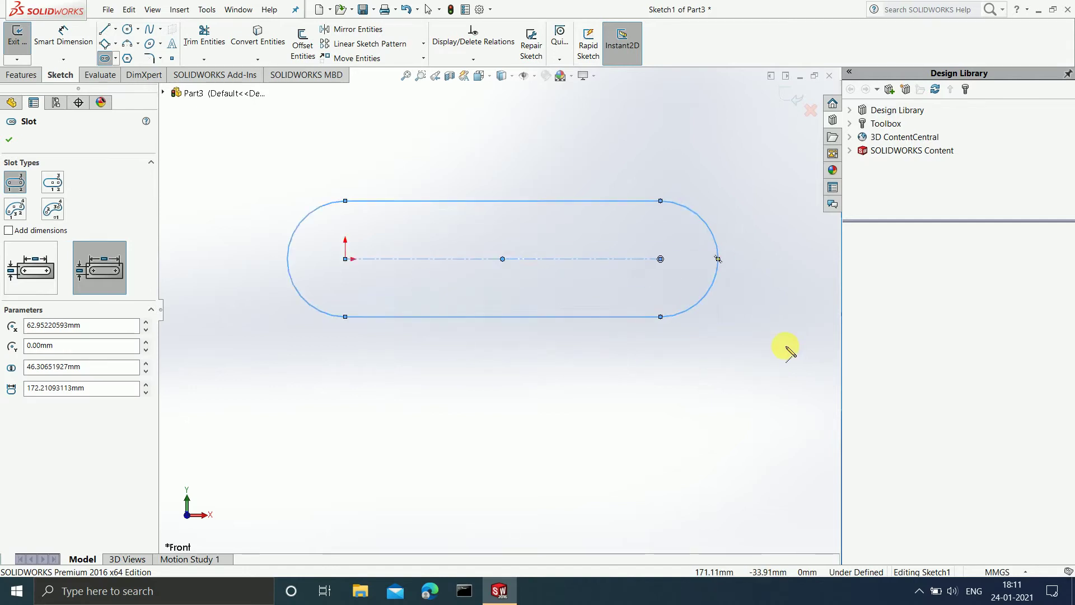
left_click(343, 445)
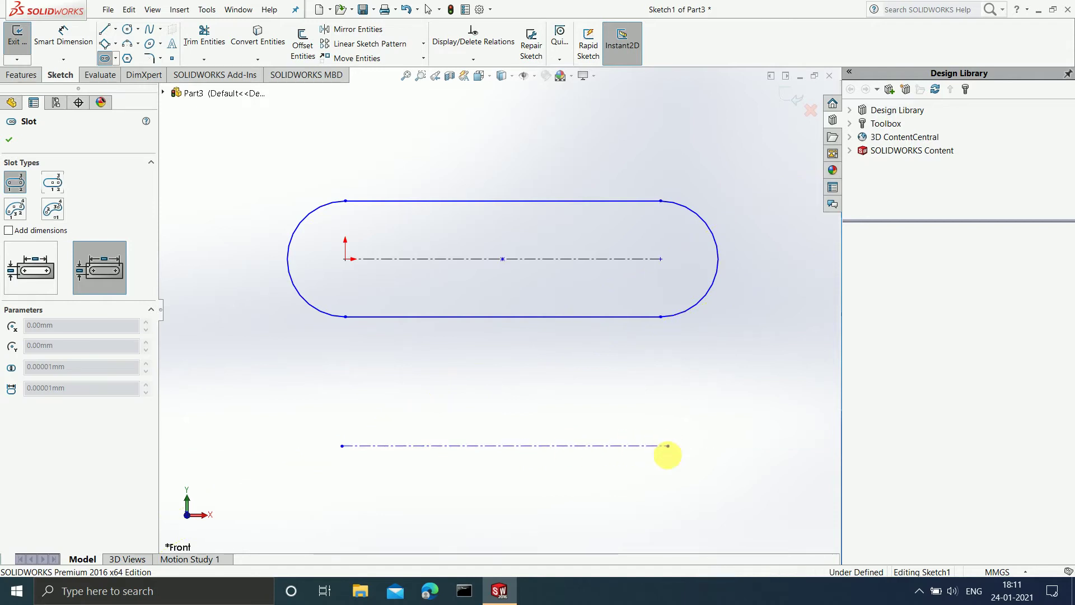
left_click(668, 447)
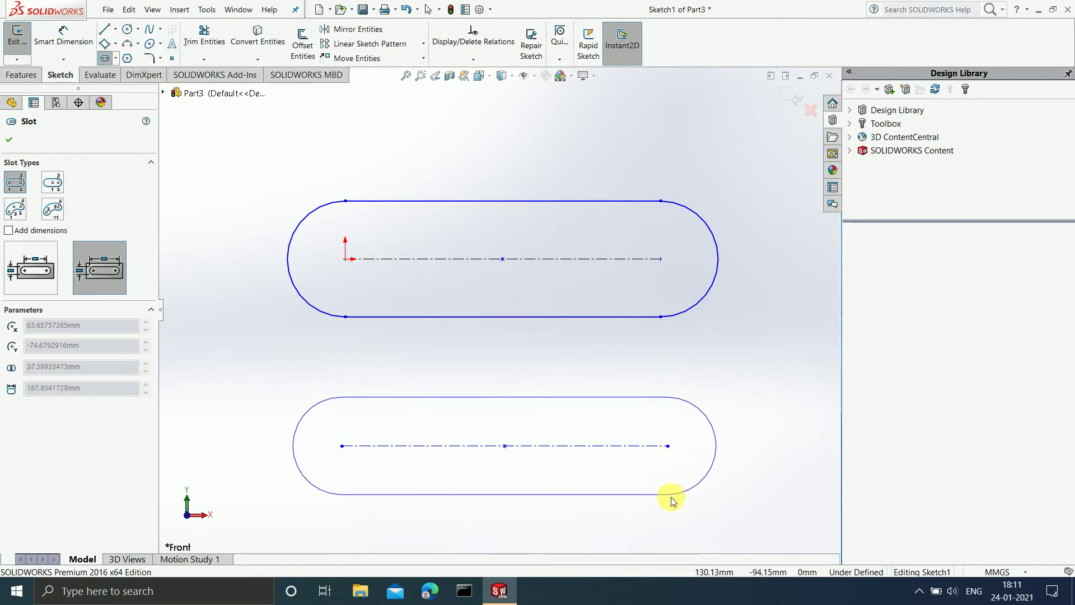
left_click(672, 499)
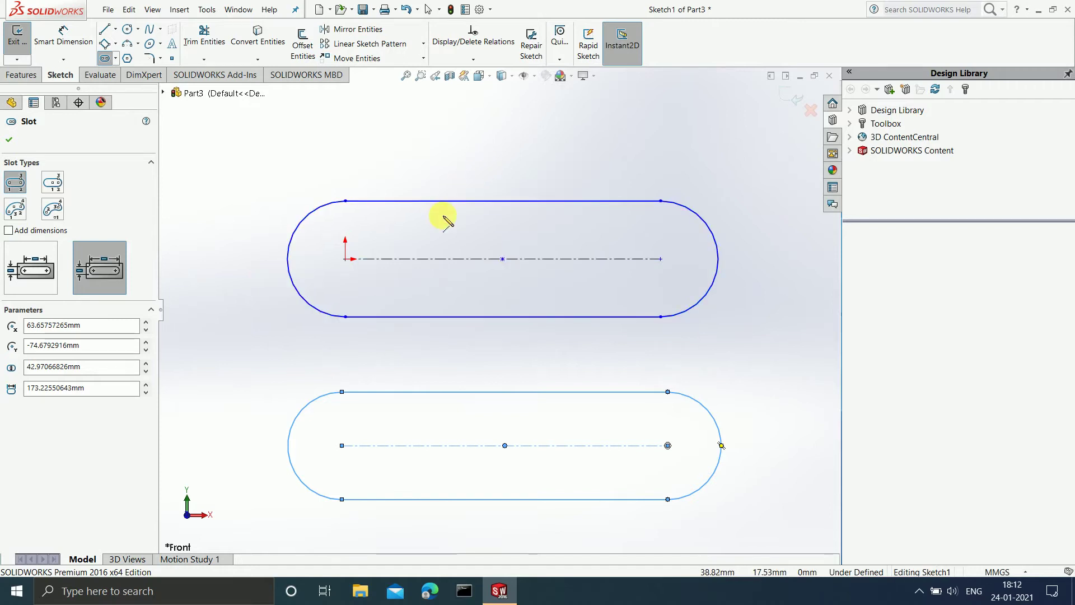
Dimension the upper slot's centre-to-centre distance as 135 mm, placing the dimension above the slot.
left_click(43, 39)
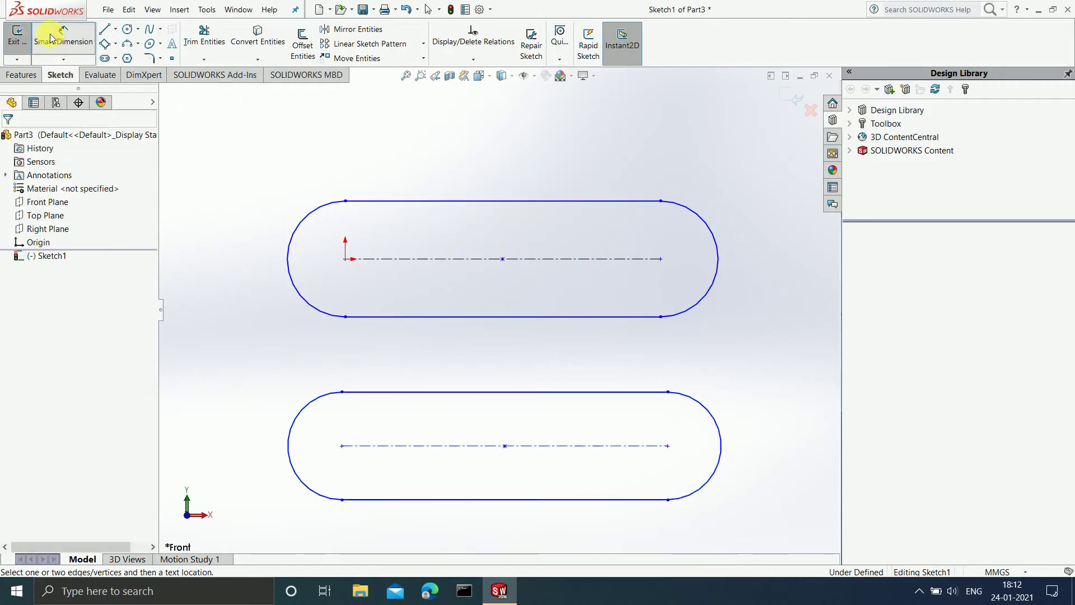
left_click(534, 260)
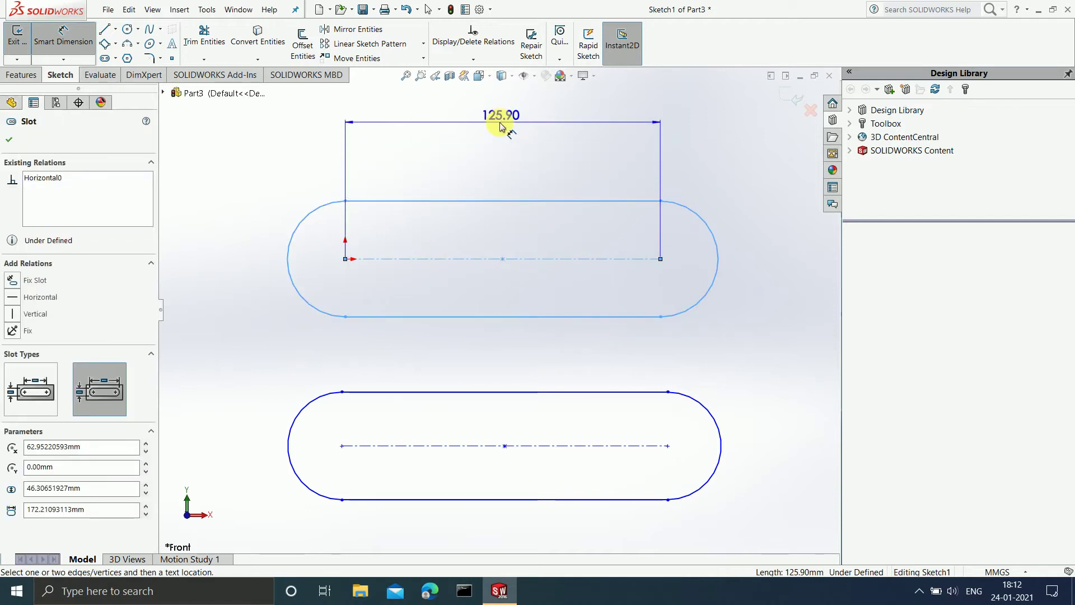
left_click(506, 129)
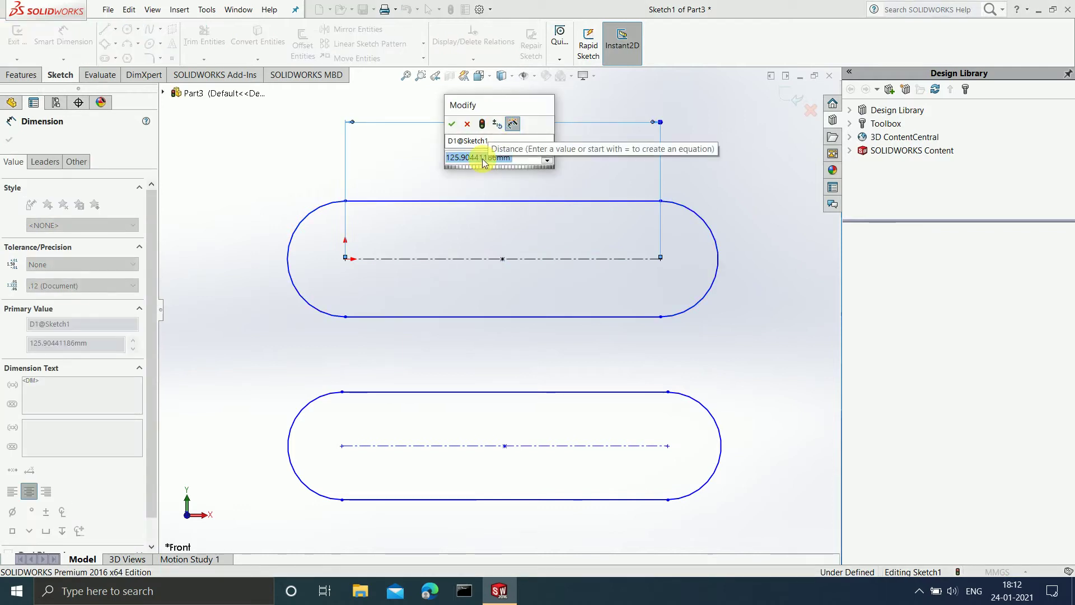
type("135")
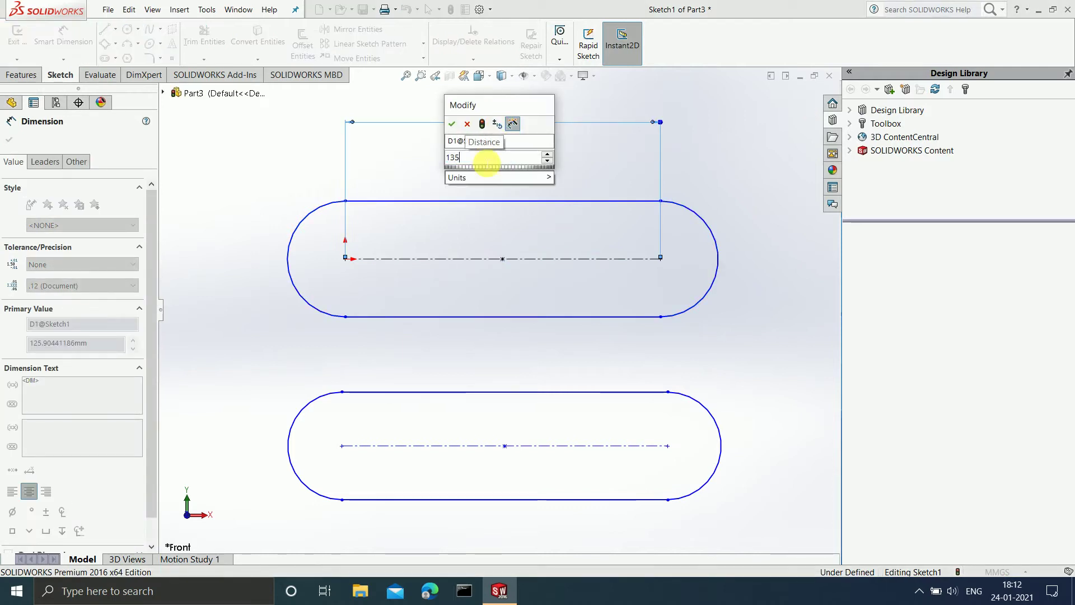
key("Return")
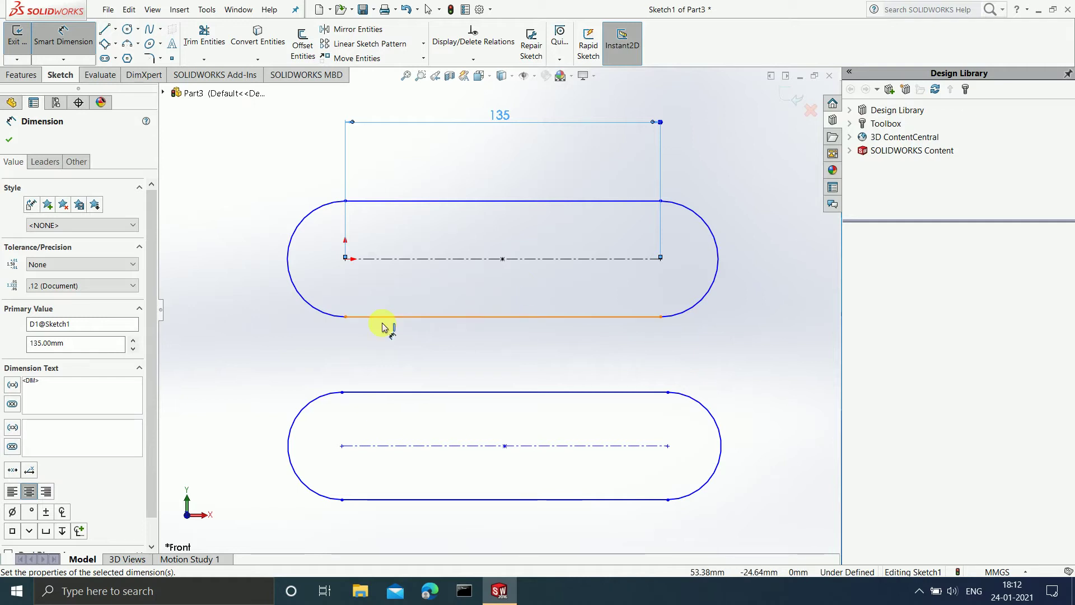
Add a radius dimension of 15 mm to the end arc of the upper slot nearest the origin.
left_click(289, 277)
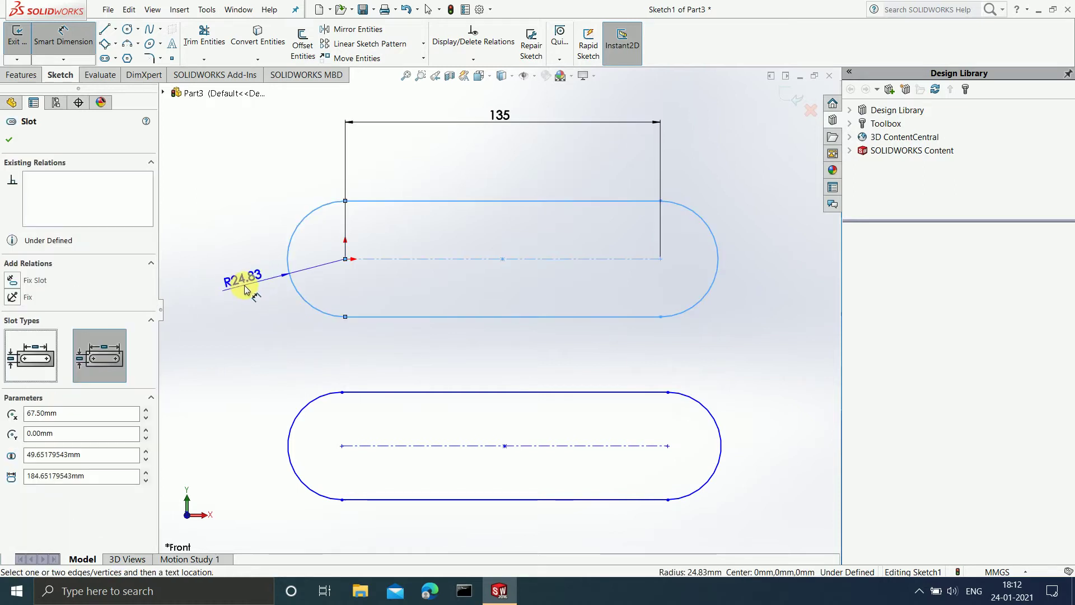
left_click(233, 280)
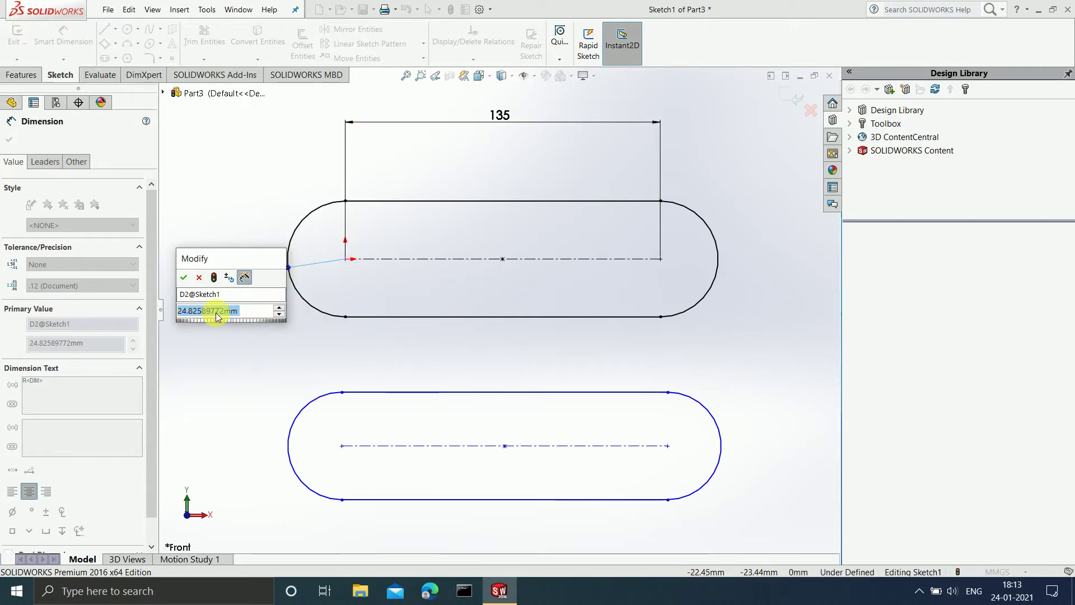
type("15")
key("Return")
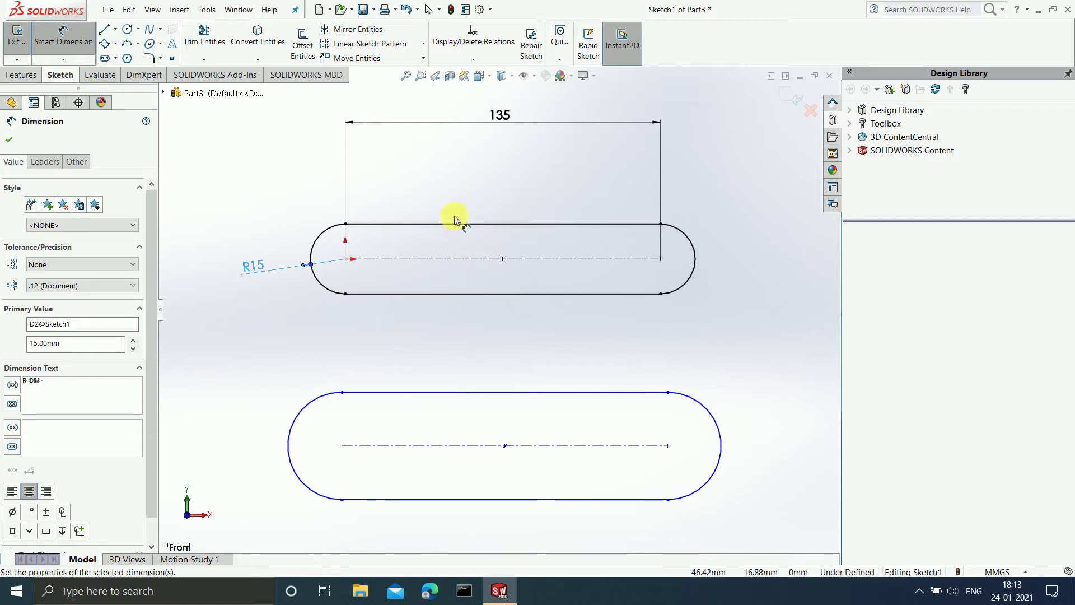
Set the upper slot's end arc radius to 30 mm.
double_click(252, 267)
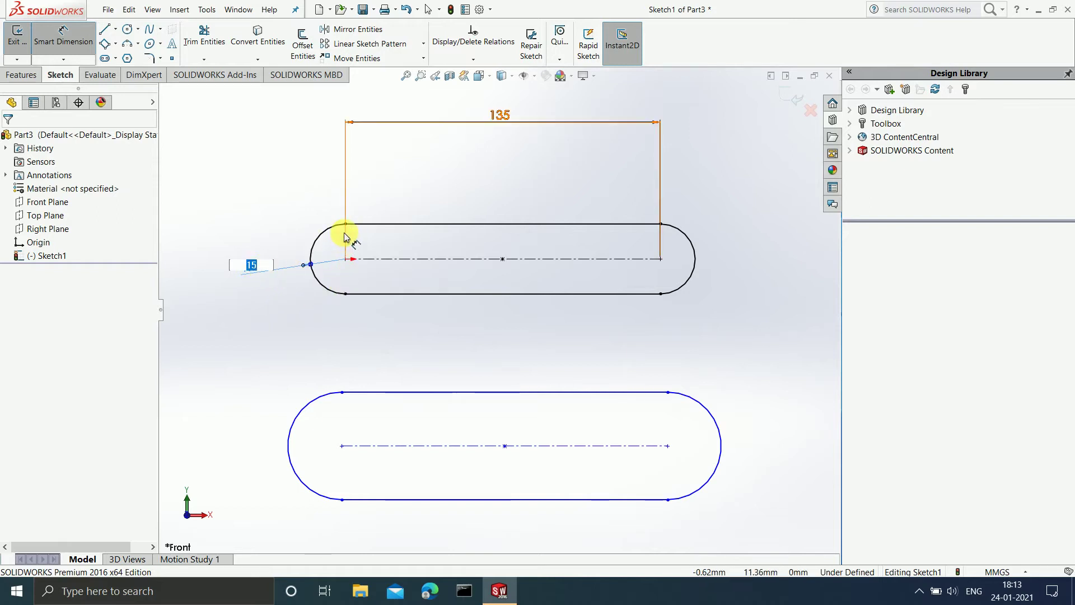
type("3")
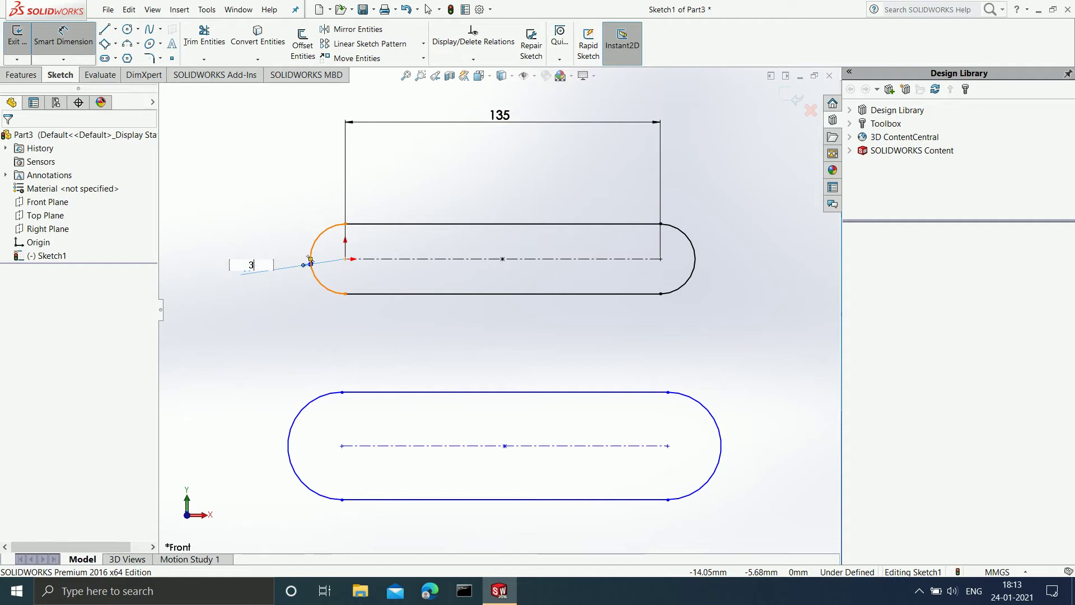
type("0")
key("Return")
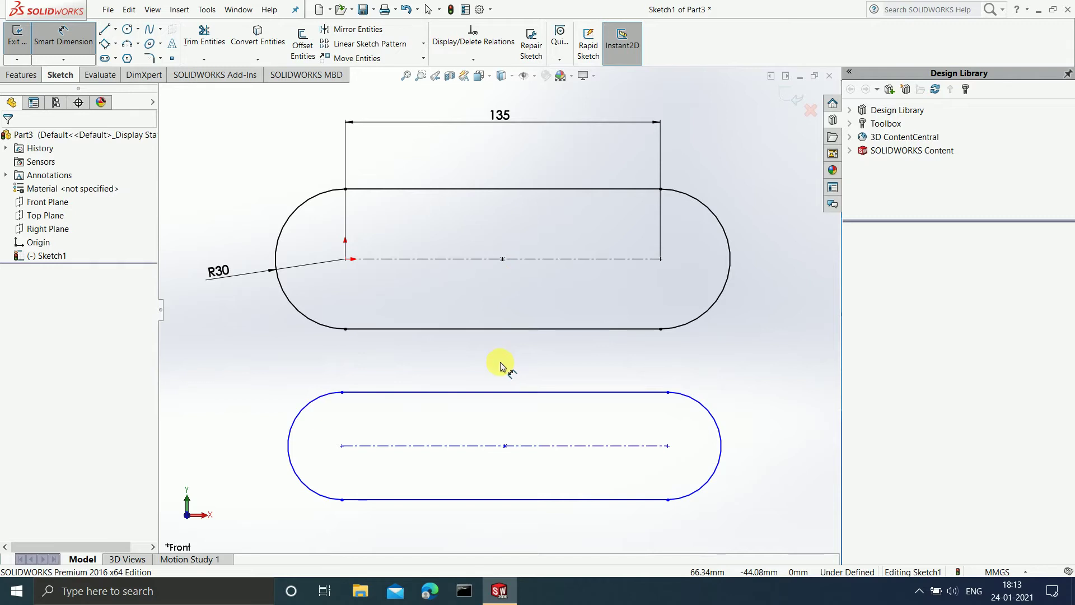
Dimension the lower slot's centre-to-centre distance as 135 mm, placing the dimension below the slot.
scroll(501, 365, "up", 2)
scroll(559, 361, "down", 1)
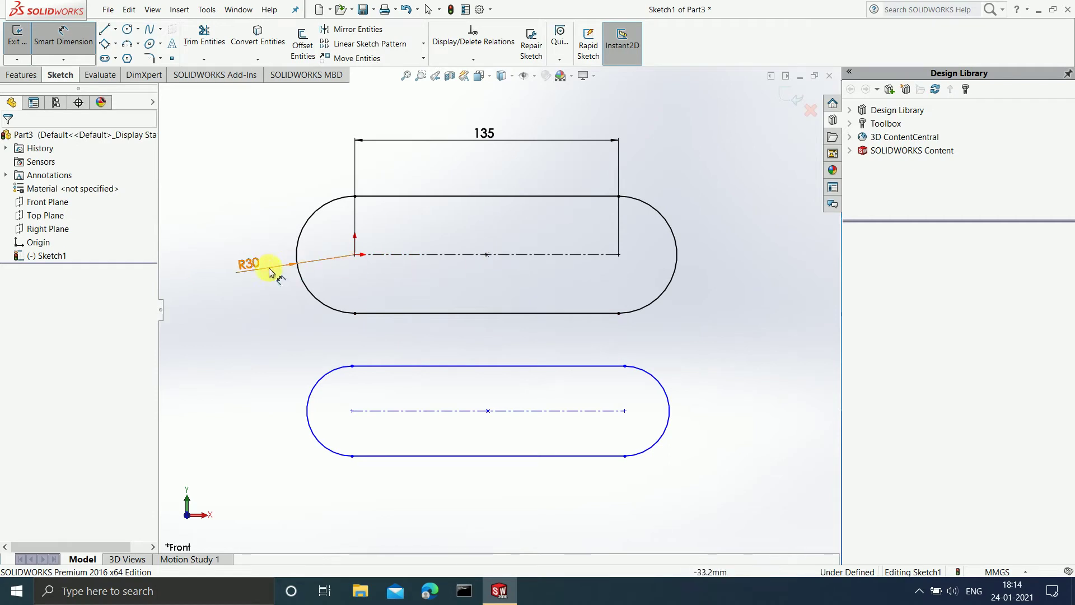
left_click(516, 414)
left_click(509, 512)
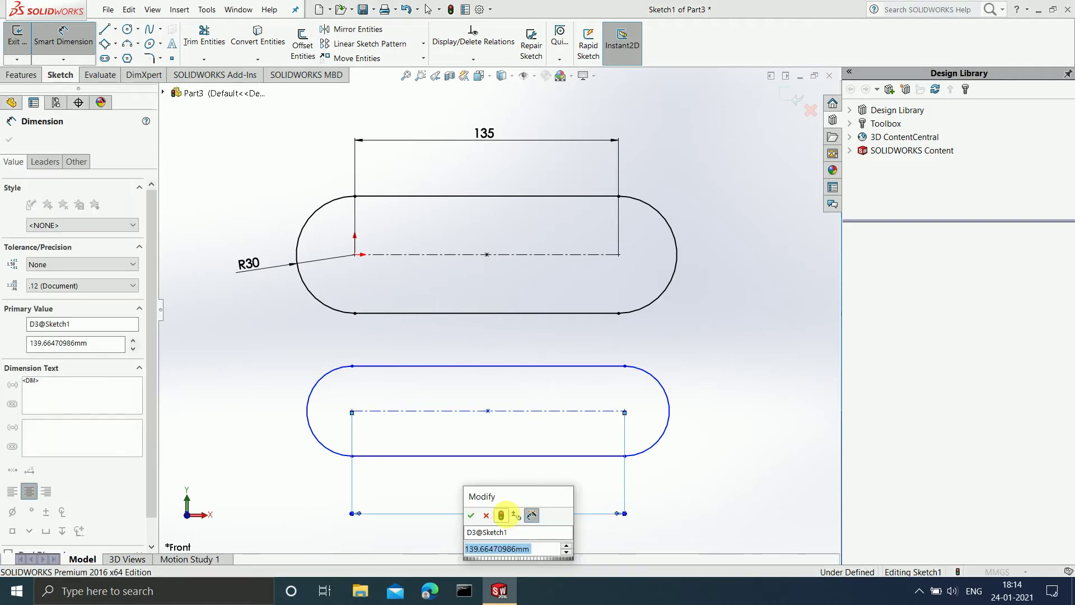
type("135")
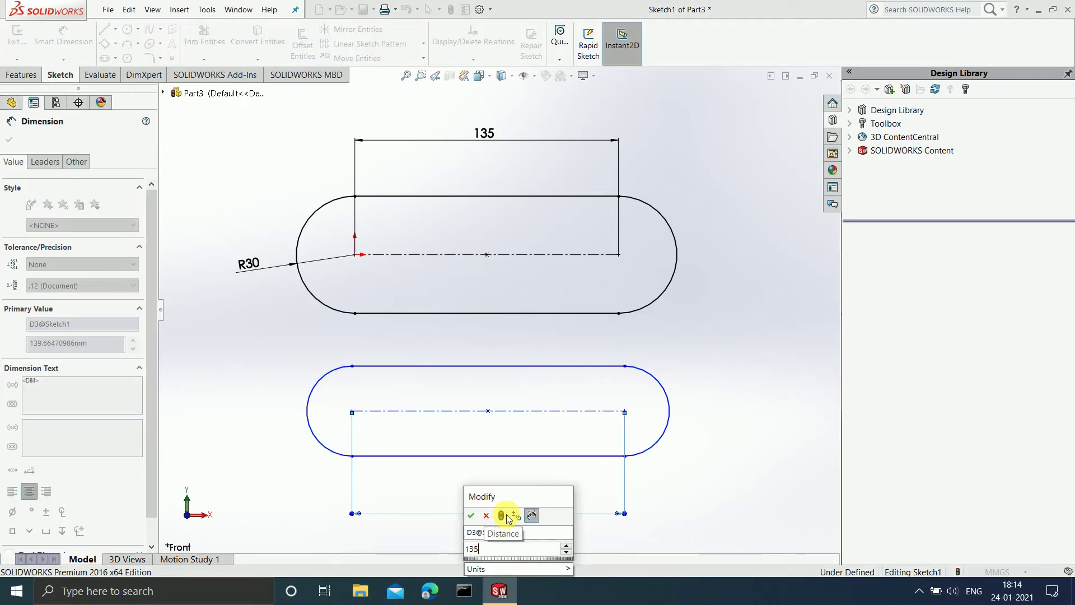
key("Return")
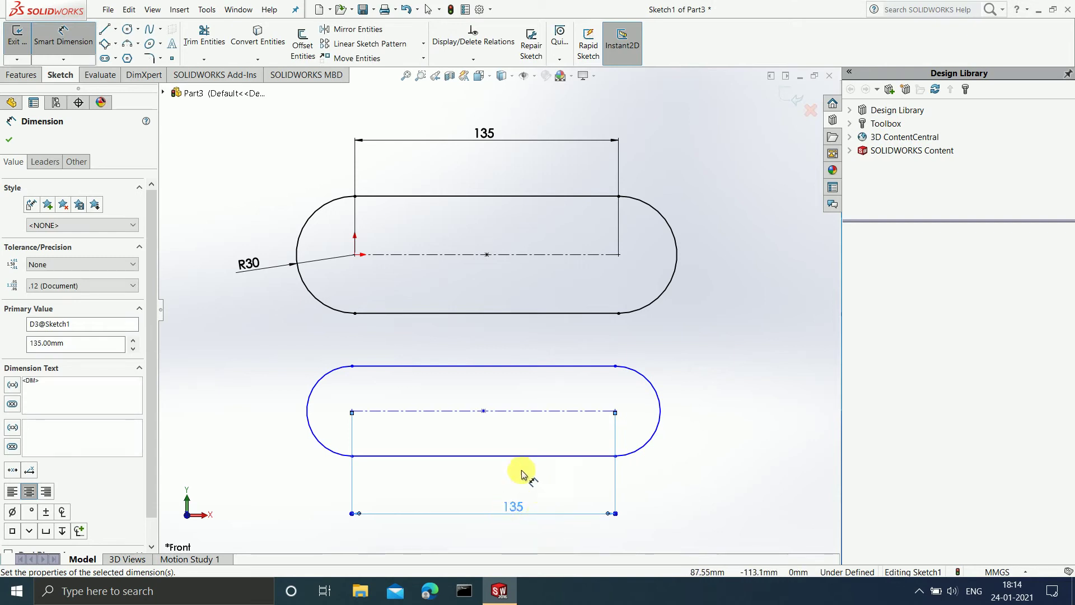
Dimension the lower slot's width between its two straight edges as 20 mm.
left_click(511, 372)
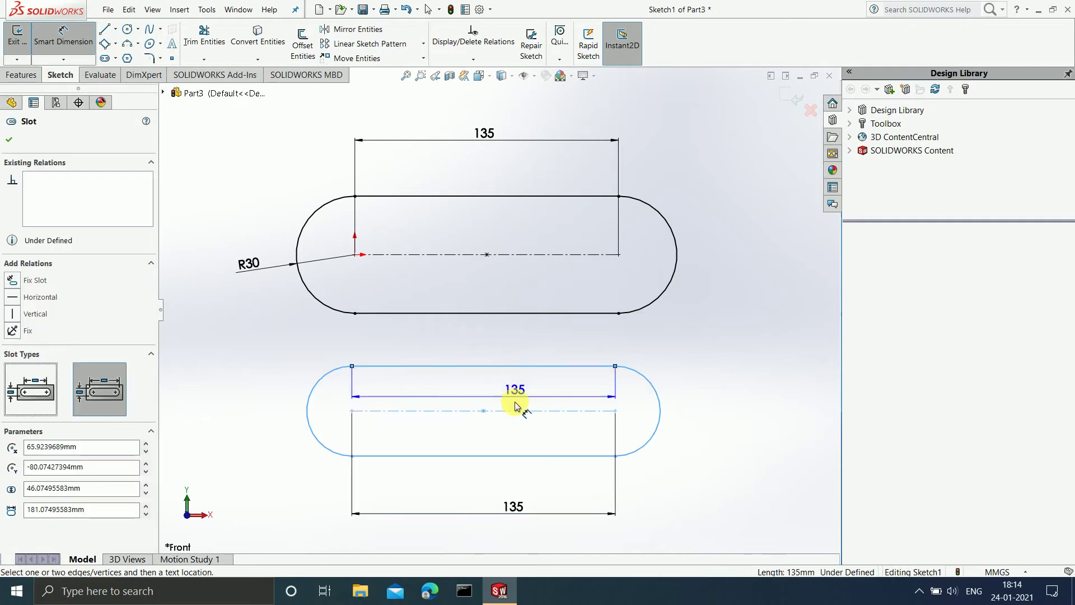
left_click(507, 457)
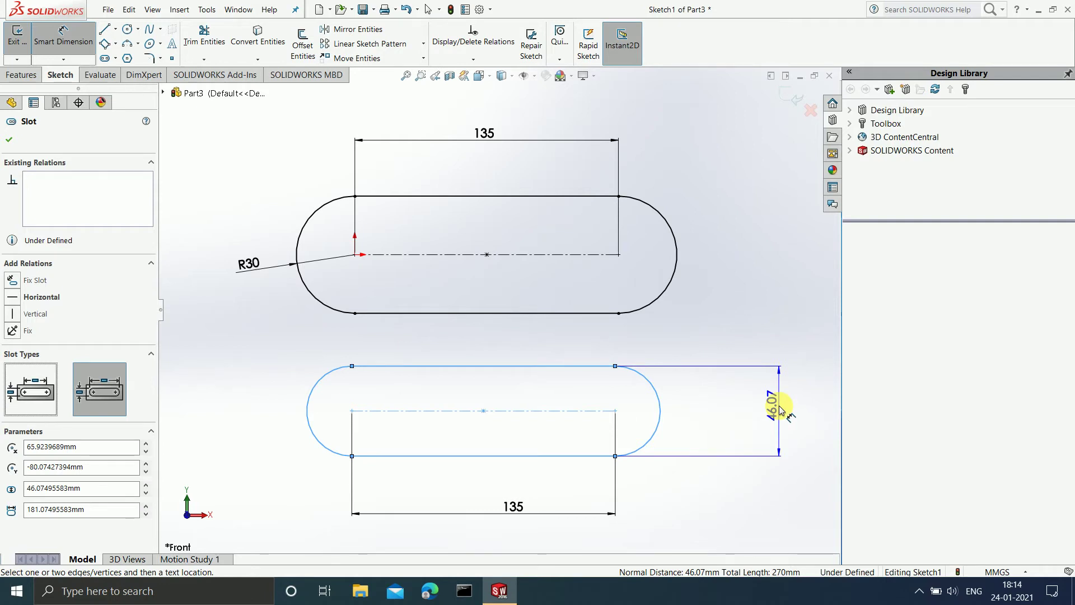
left_click(778, 405)
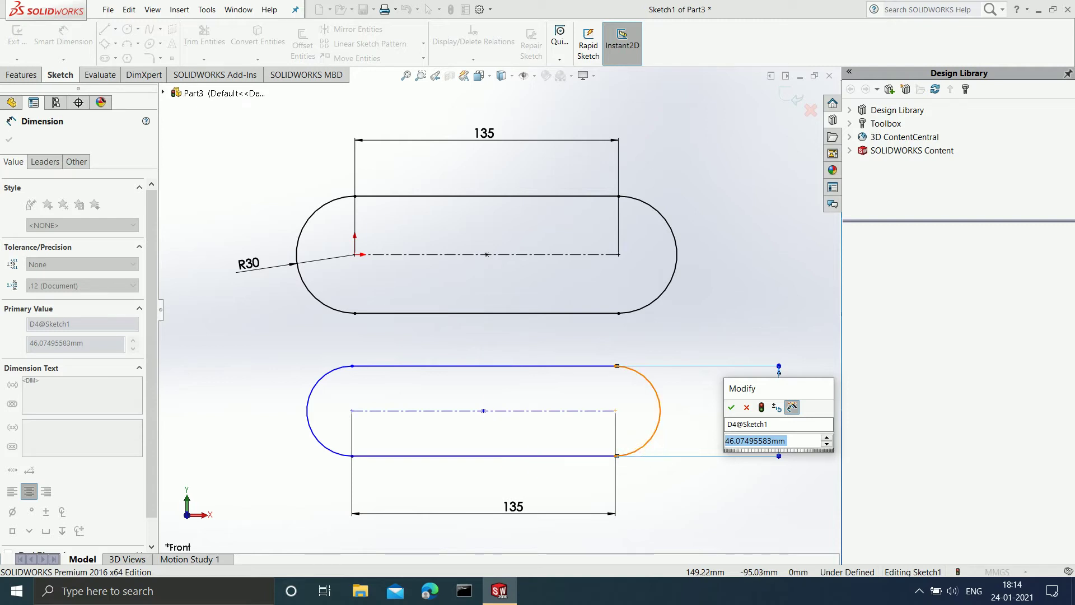
type("20")
key("Return")
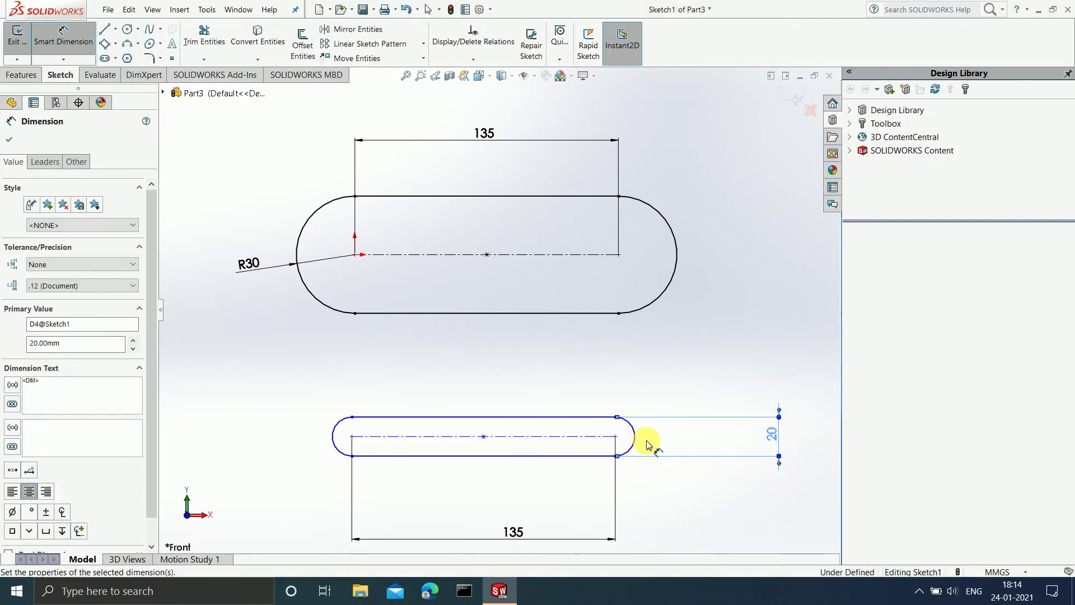
scroll(532, 473, "up", 2)
scroll(518, 412, "down", 2)
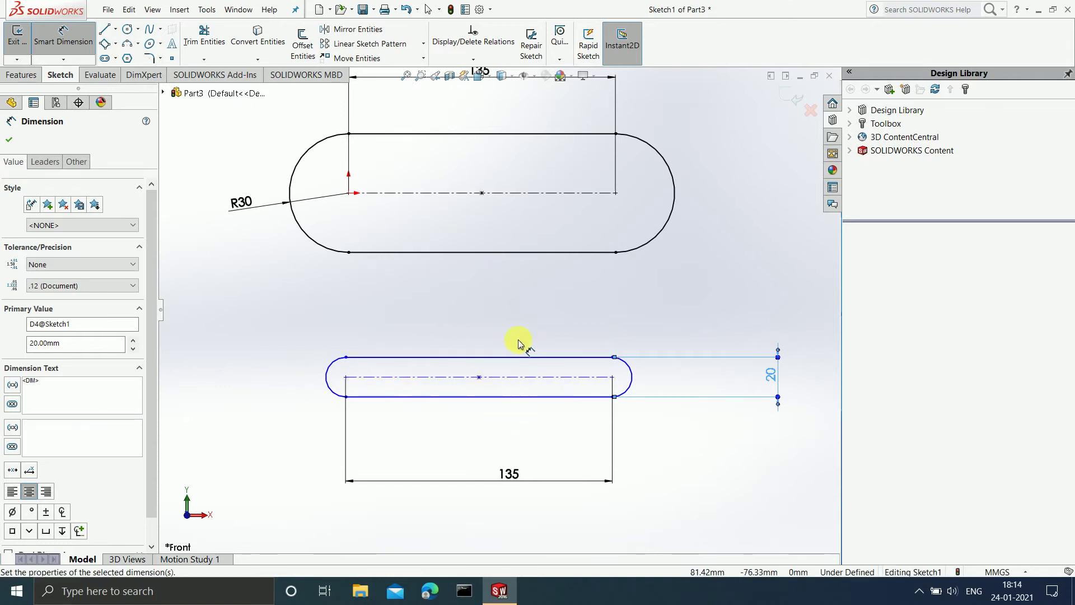
scroll(643, 423, "up", 2)
scroll(614, 346, "down", 2)
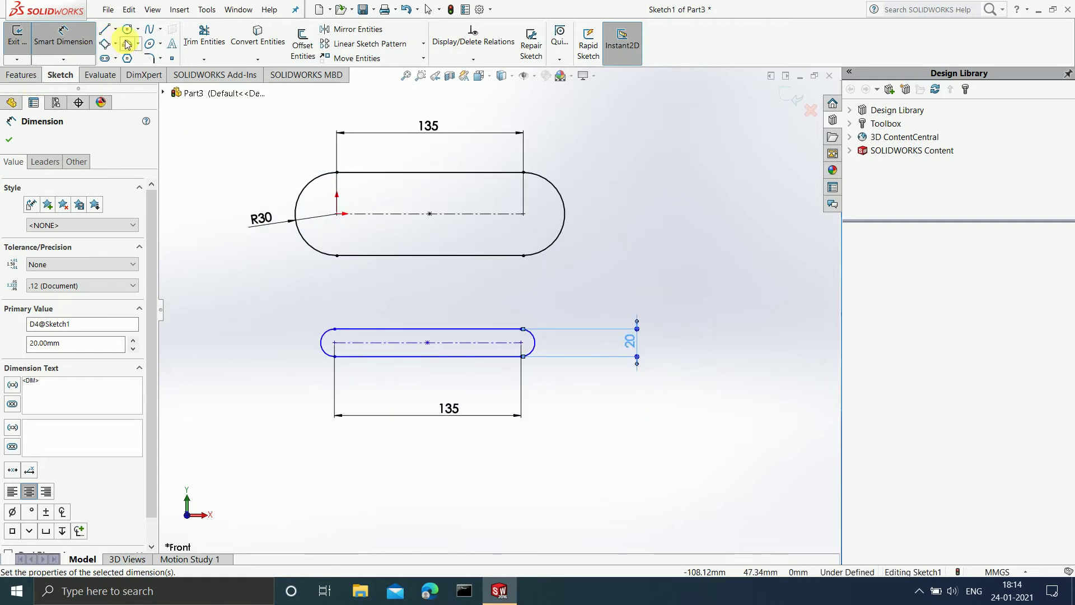
Sketch a third horizontal straight slot beside the upper slot, about 120 mm between centres and 32 mm wide.
left_click(116, 58)
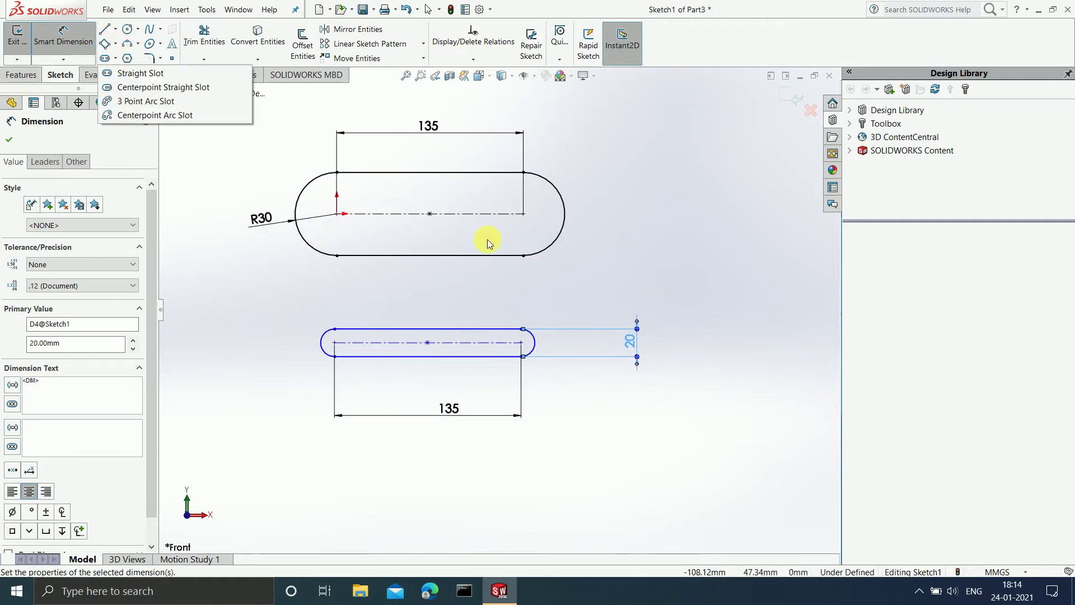
left_click(140, 73)
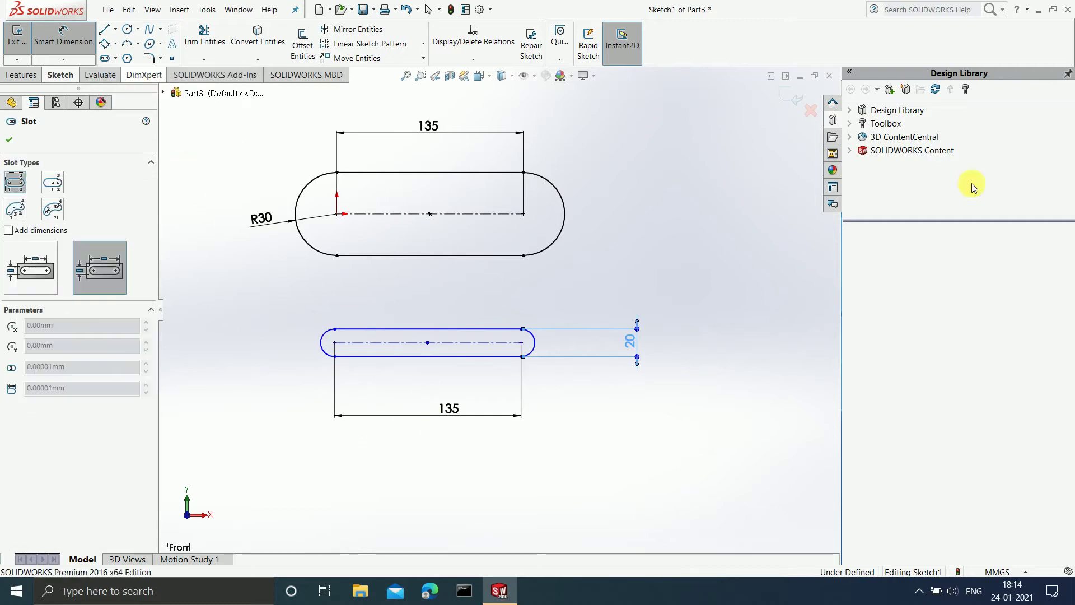
left_click(648, 227)
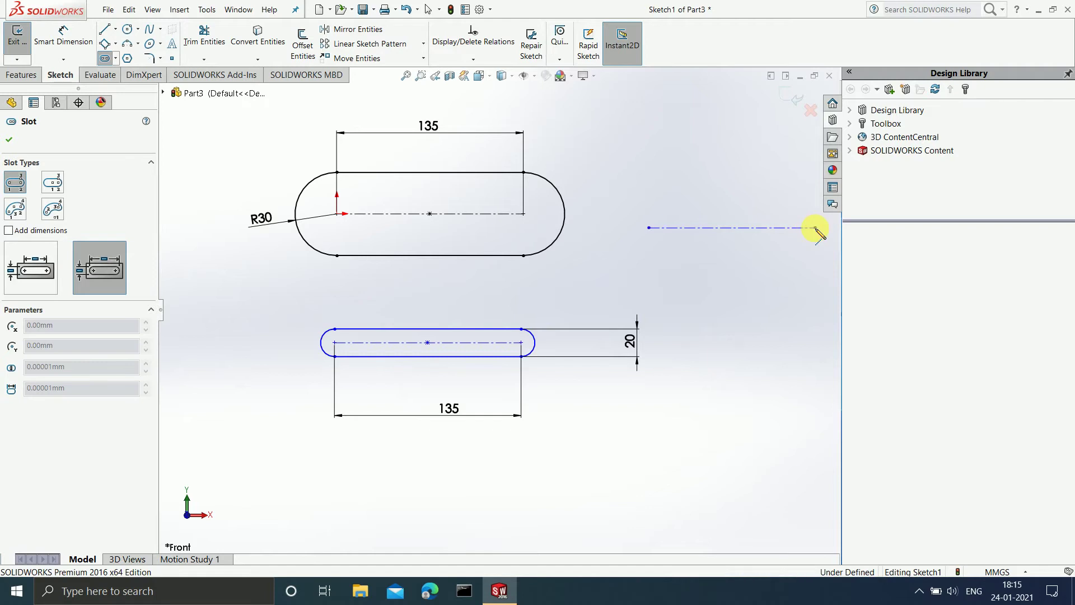
left_click(816, 228)
left_click(818, 252)
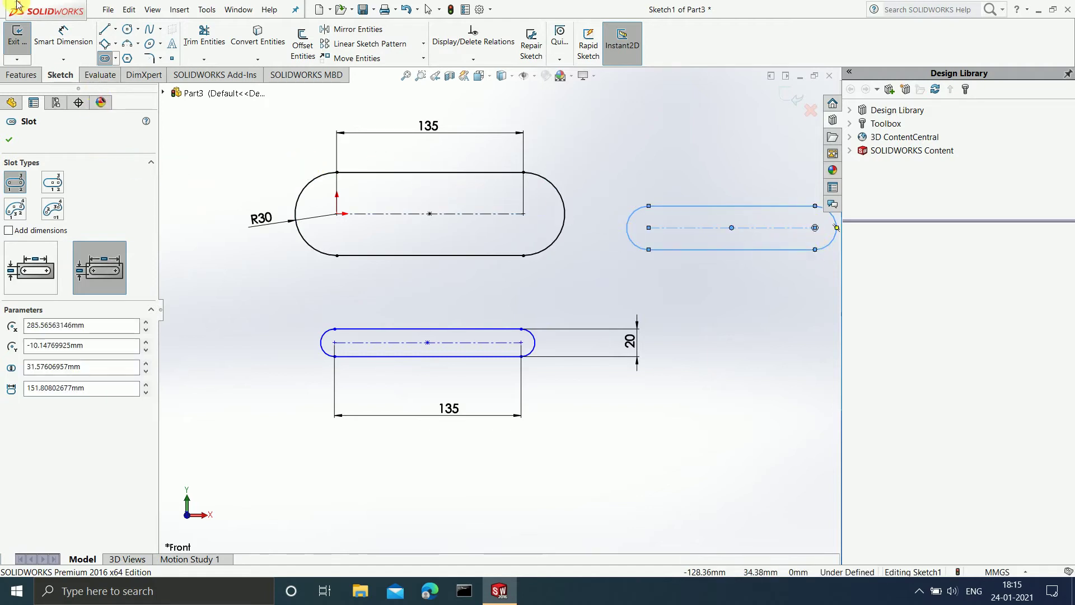
Dimension the distance between the third slot's centreline and its lower straight edge as 20 mm.
left_click(64, 35)
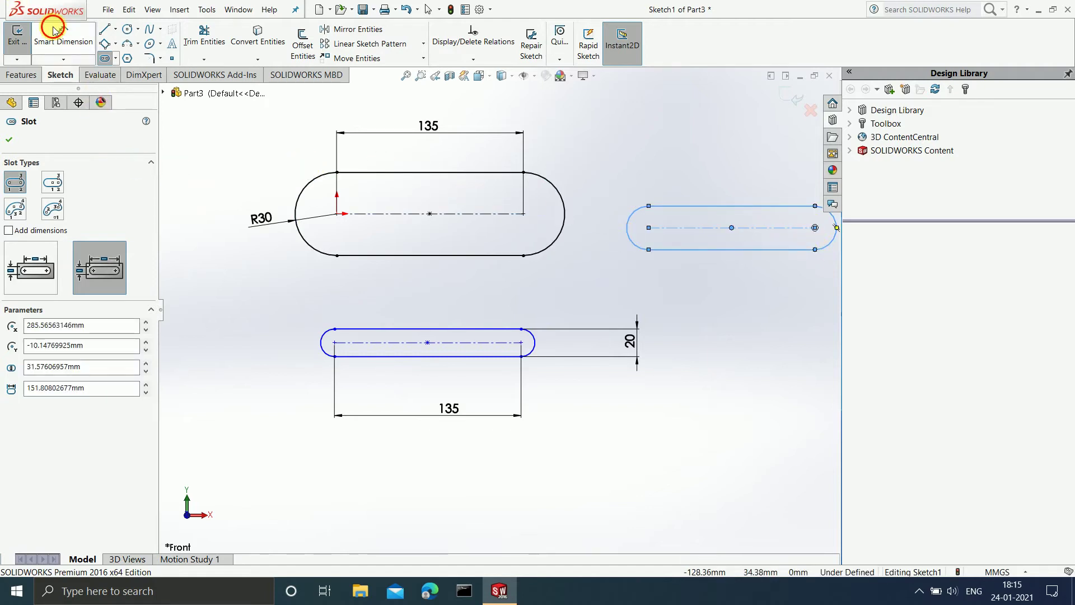
left_click(682, 229)
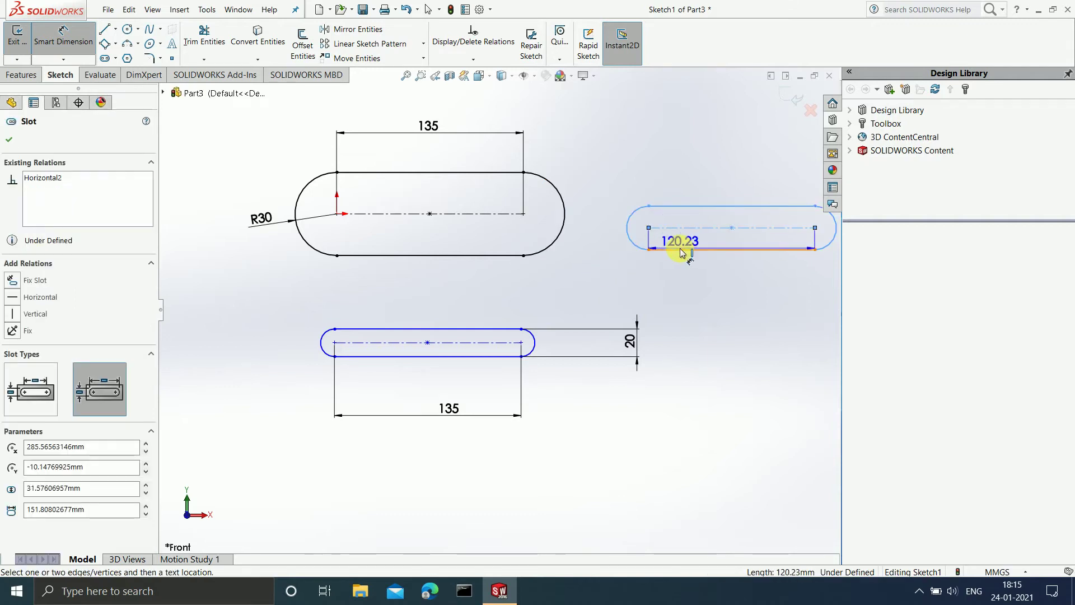
left_click(677, 249)
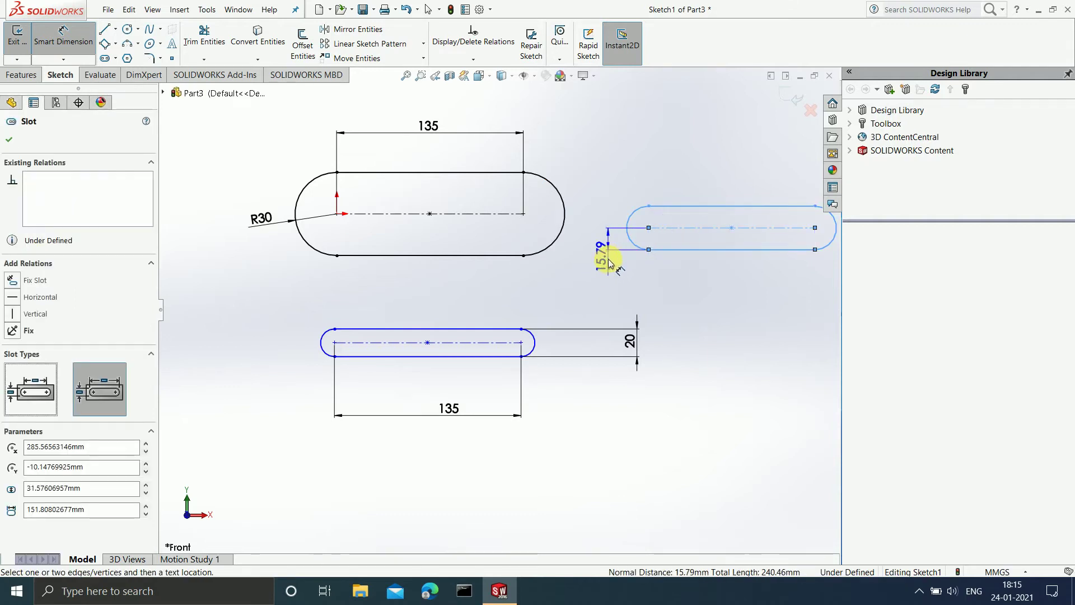
left_click(604, 277)
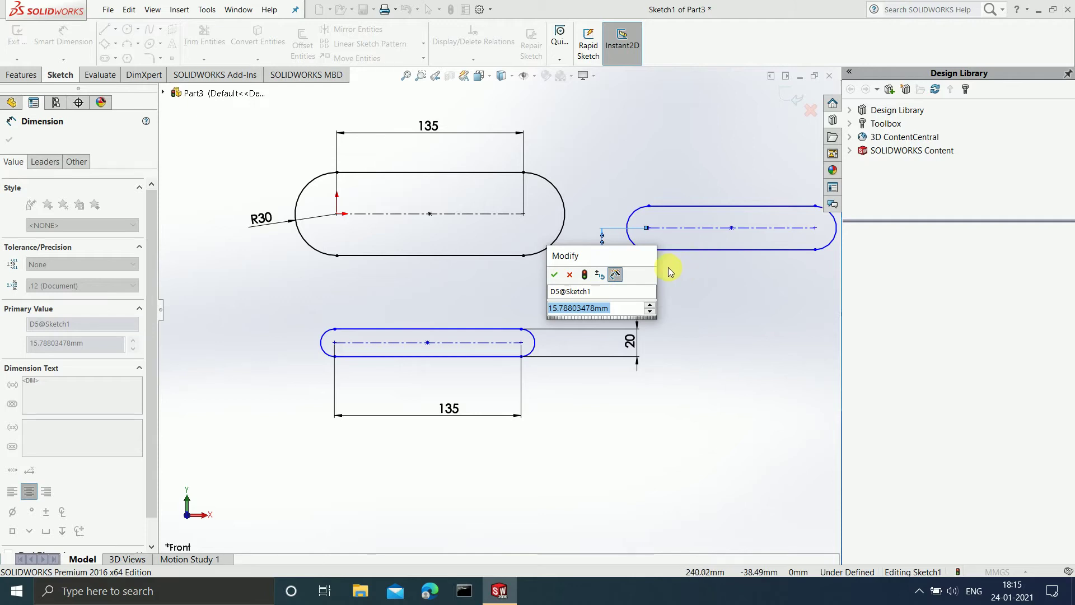
type("20")
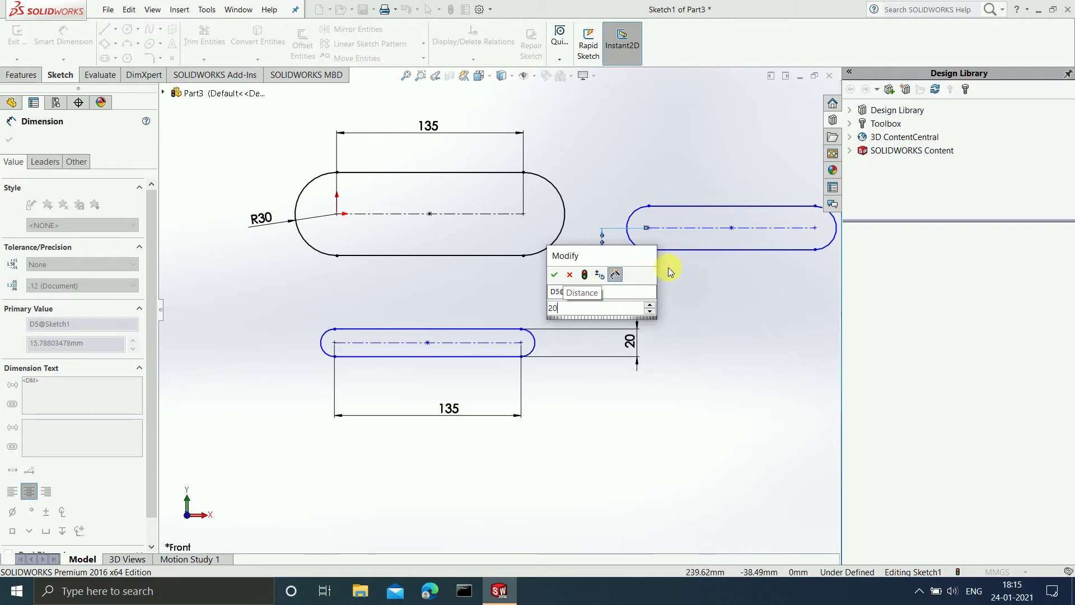
key("Return")
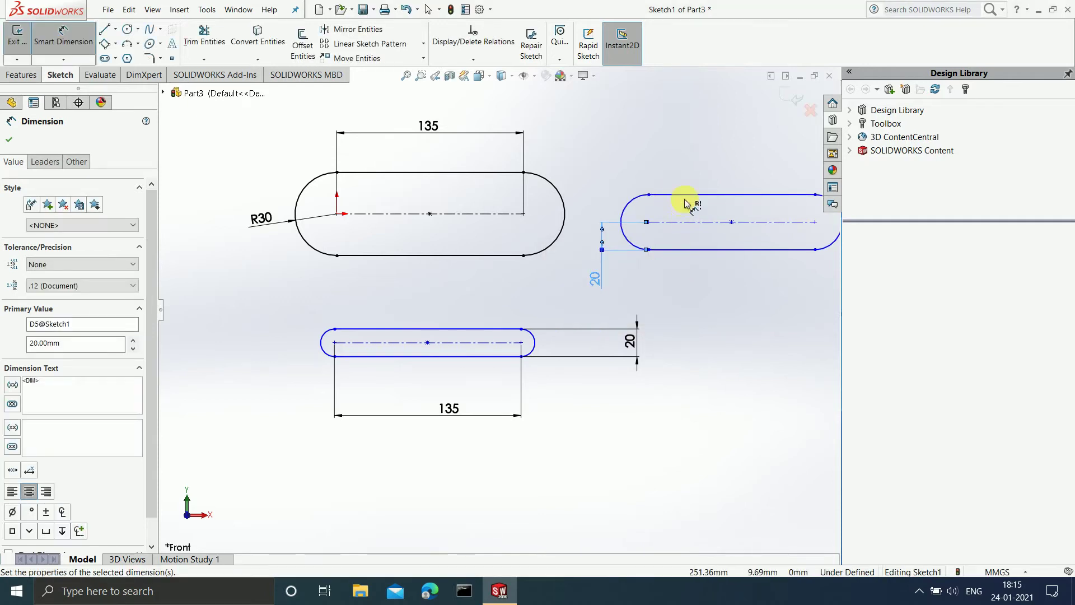
scroll(738, 241, "up", 2)
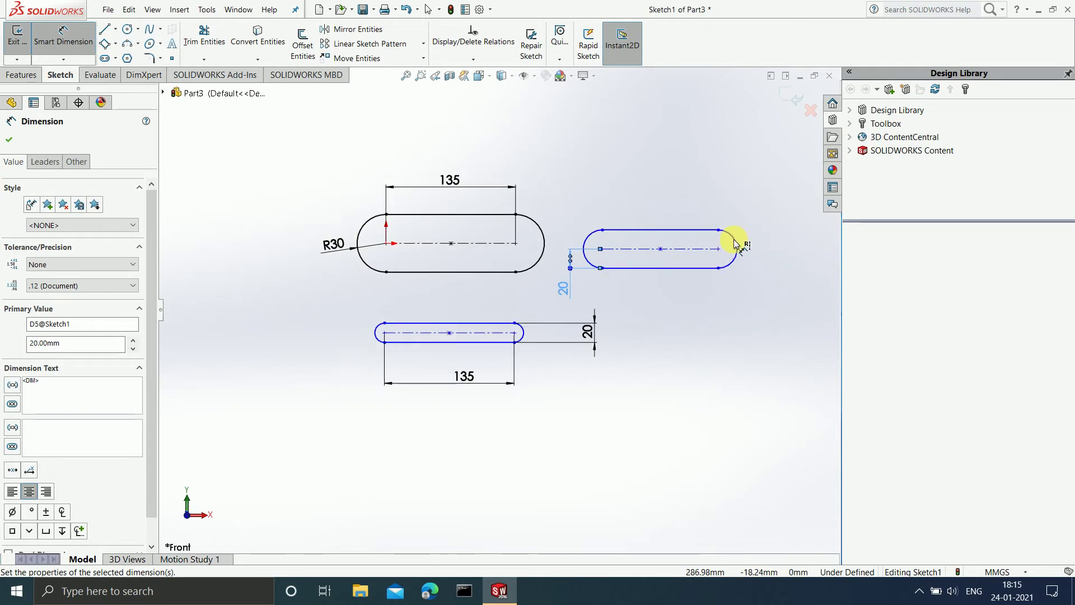
left_click(116, 58)
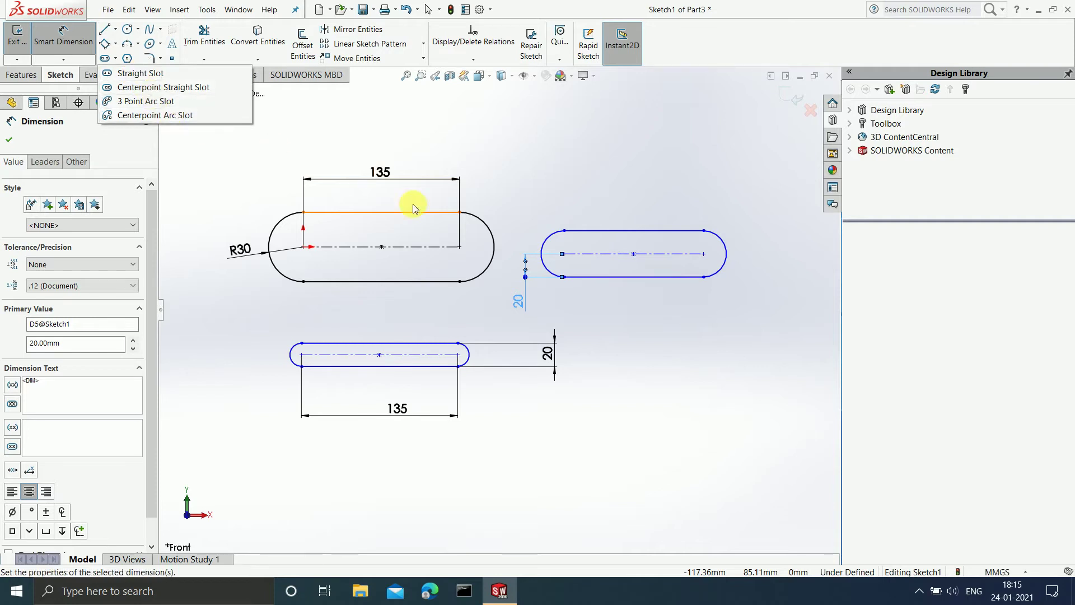
left_click(556, 196)
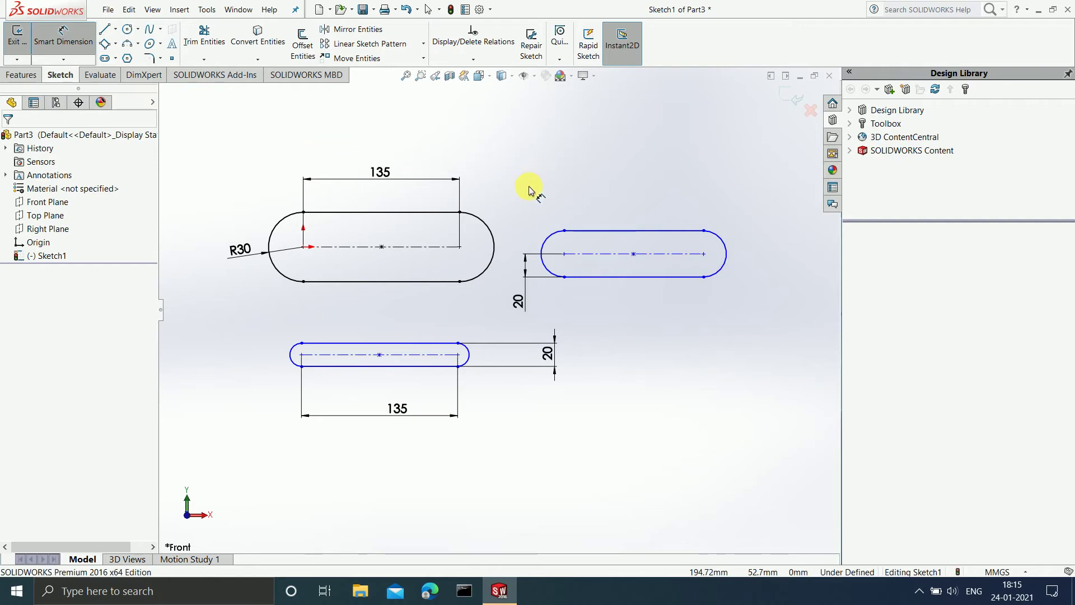
Delete all three slots together with their dimensions from the sketch.
key("Escape")
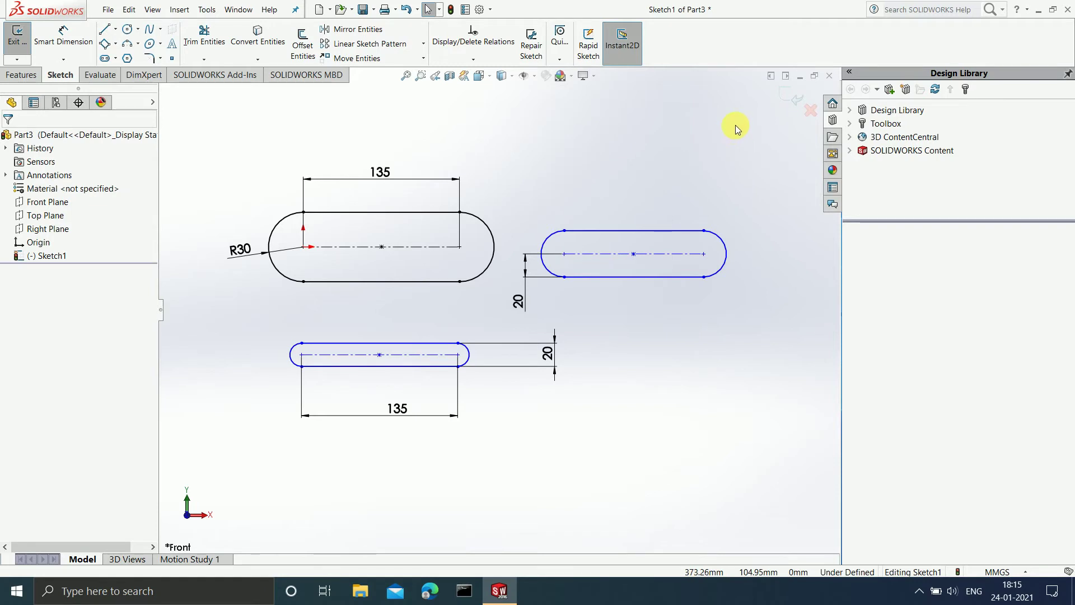
mouse_move(741, 113)
left_mouse_down()
mouse_move(507, 193)
mouse_move(252, 348)
mouse_move(208, 489)
left_mouse_up()
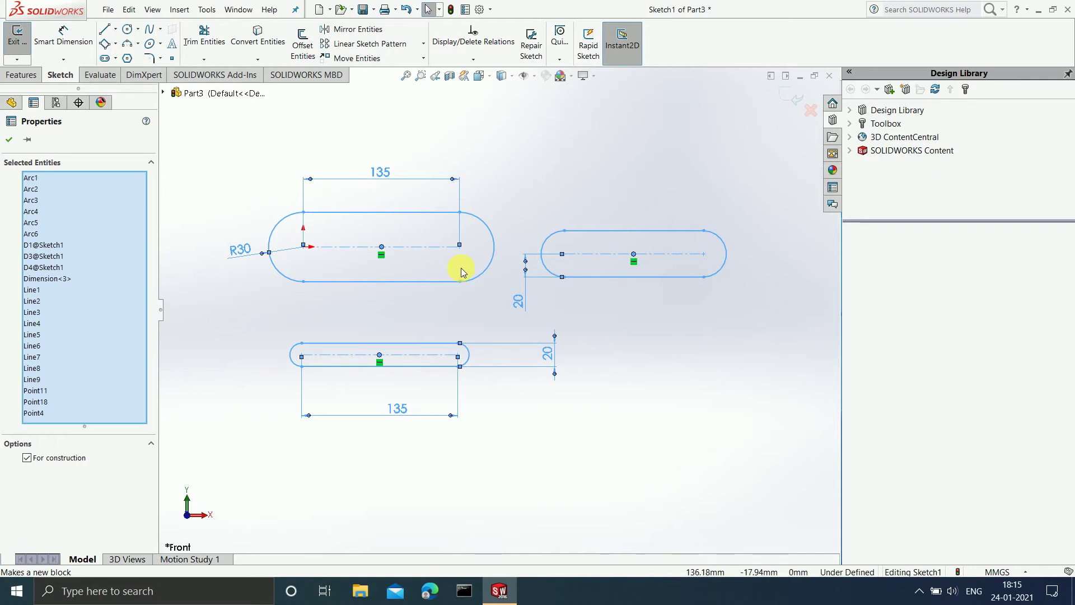
key("Delete")
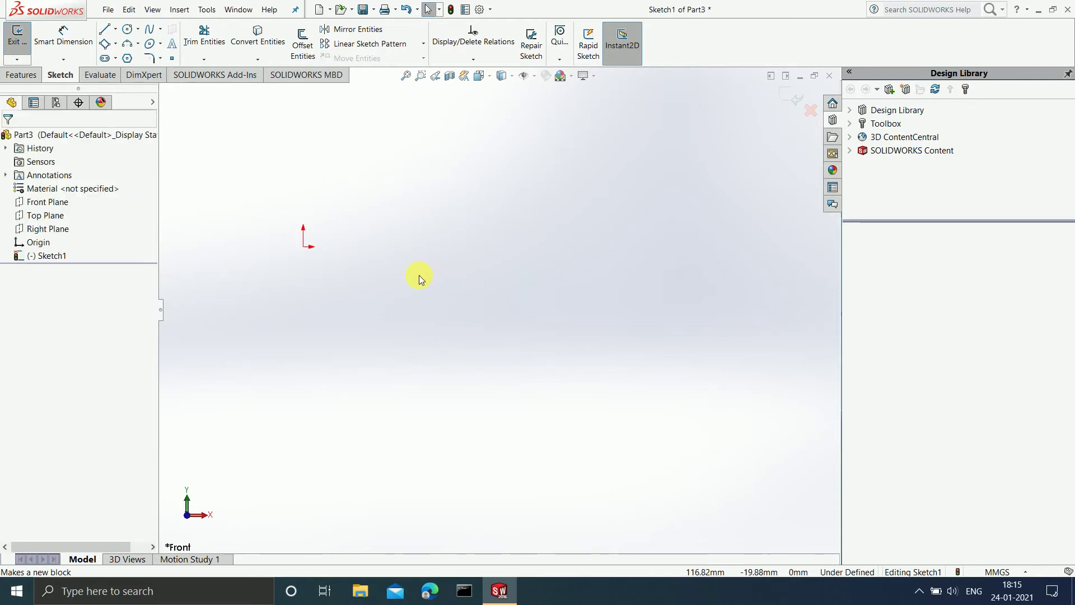
Sketch a horizontal centerpoint straight slot centred on the origin, about 536 mm between arc centres and 151 mm wide.
key("f")
left_click(116, 58)
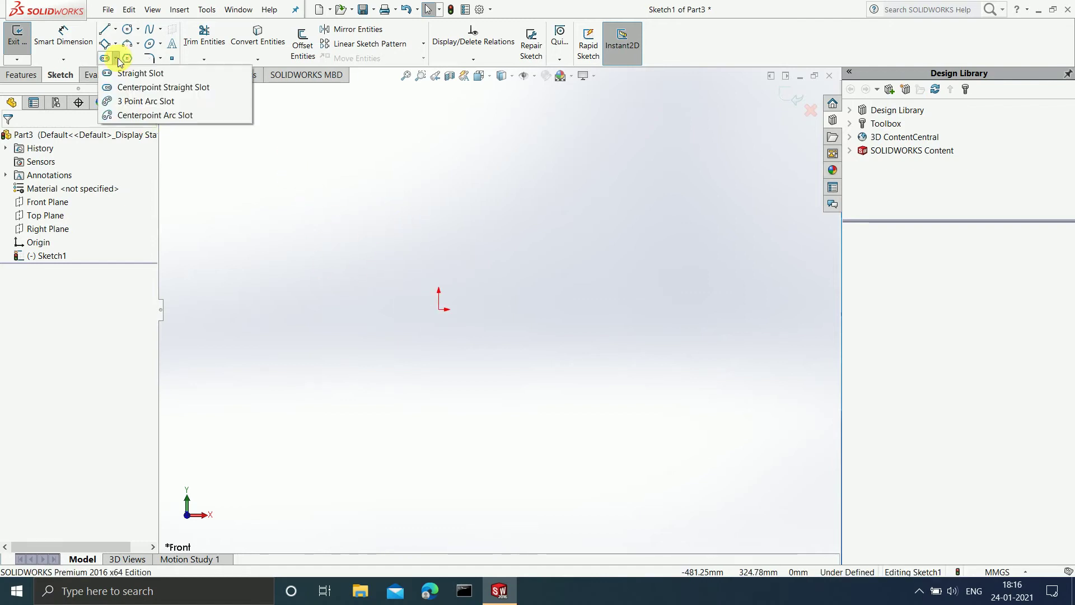
left_click(135, 88)
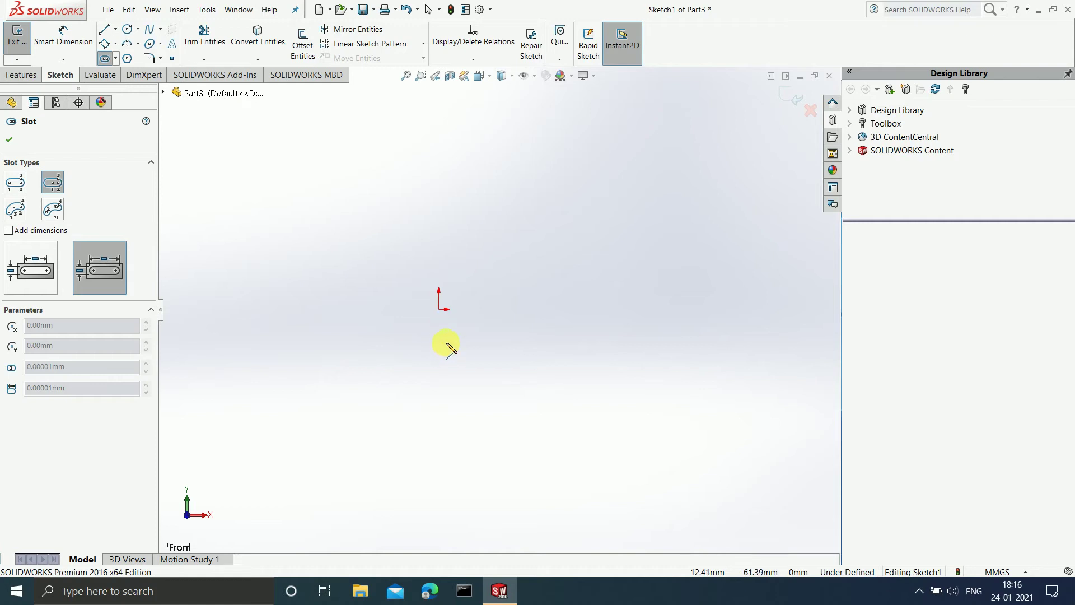
left_click(440, 310)
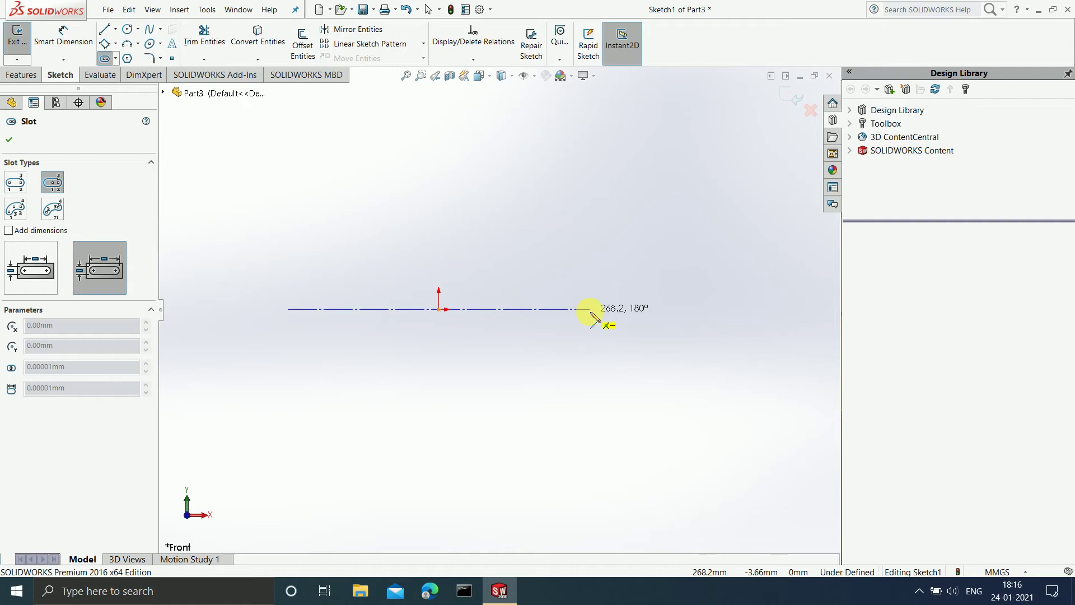
left_click(591, 311)
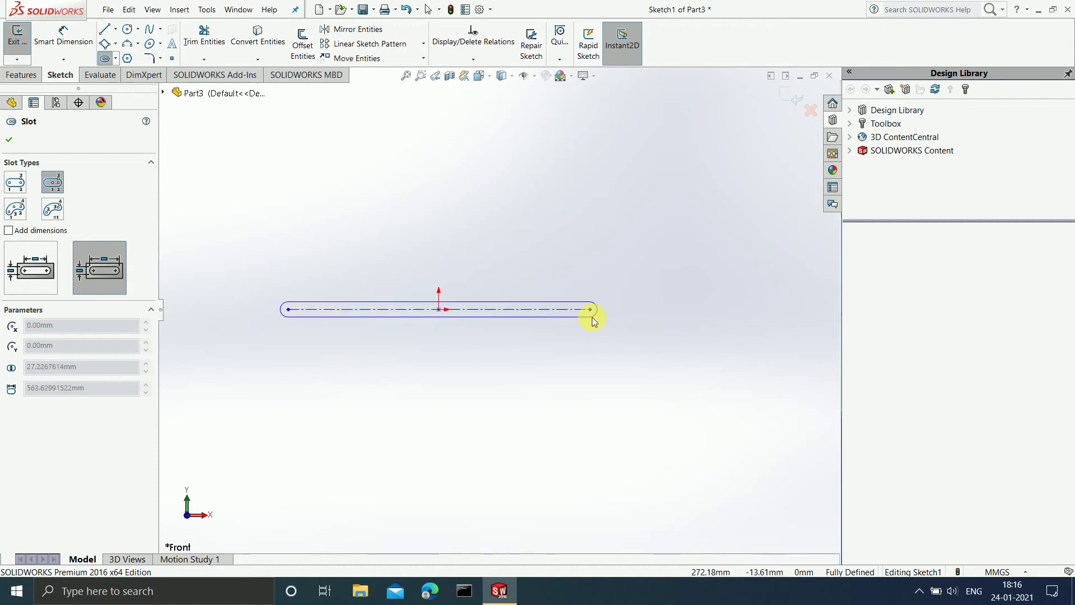
left_click(595, 355)
key("z")
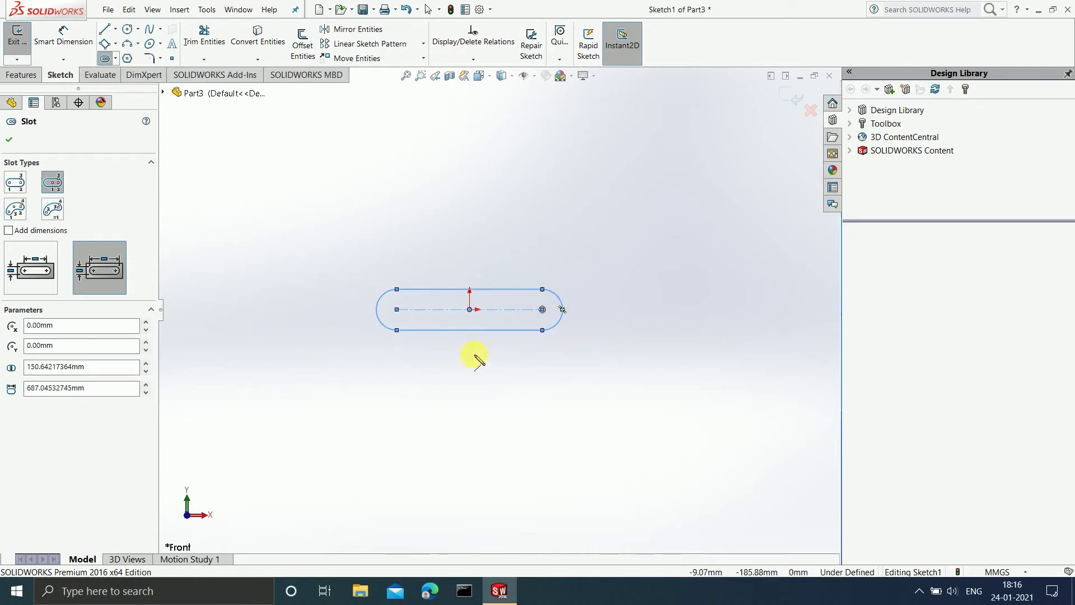
Sketch a second centerpoint straight slot directly below the first, centred under the origin, about 656 mm long overall and 119 mm wide.
scroll(475, 356, "down", 4)
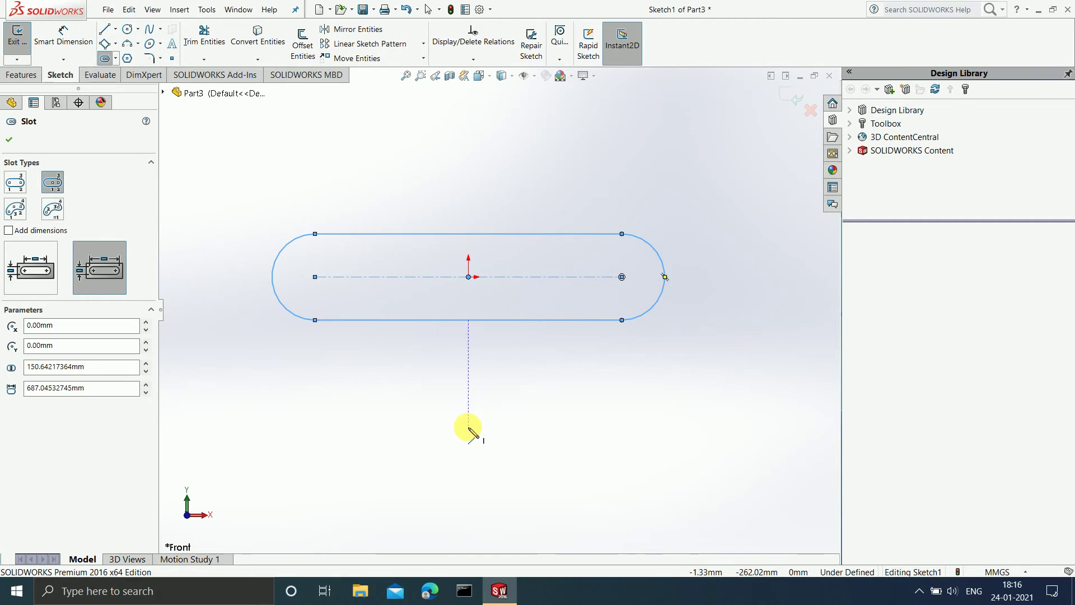
left_click(468, 427)
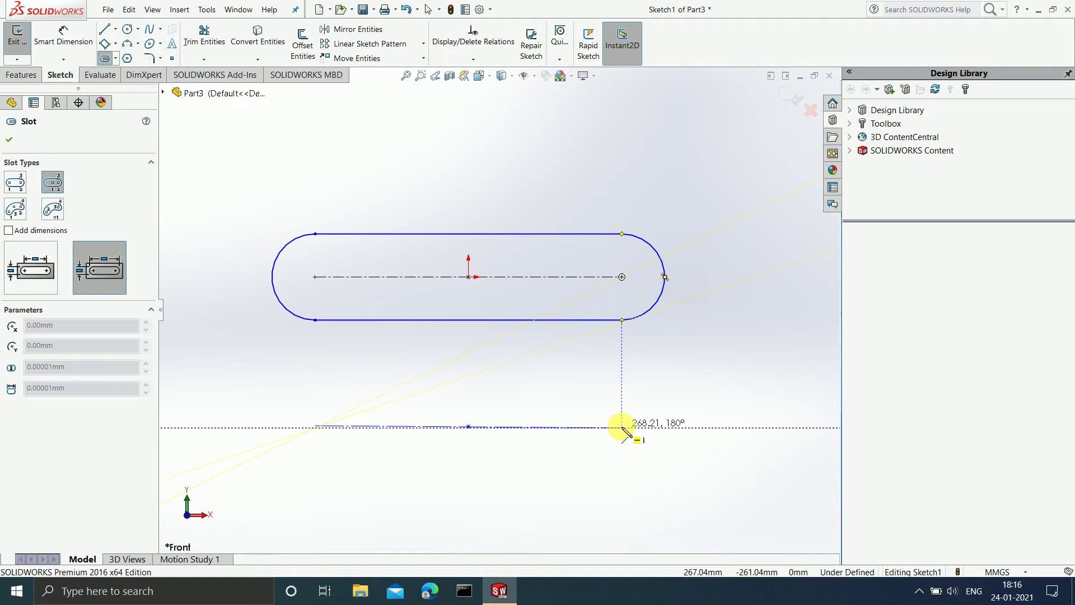
left_click(622, 427)
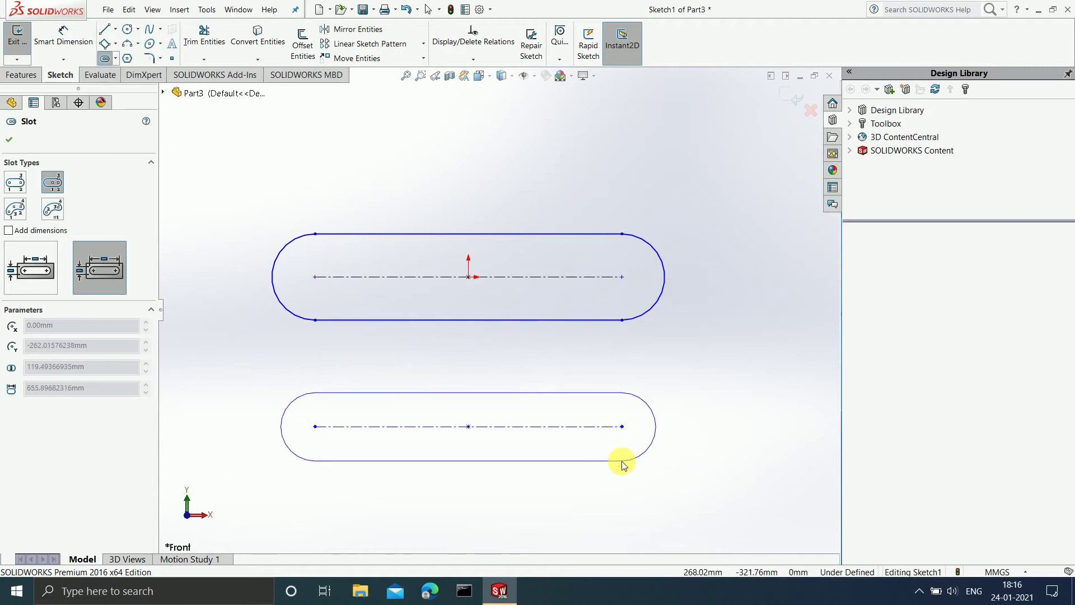
left_click(622, 465)
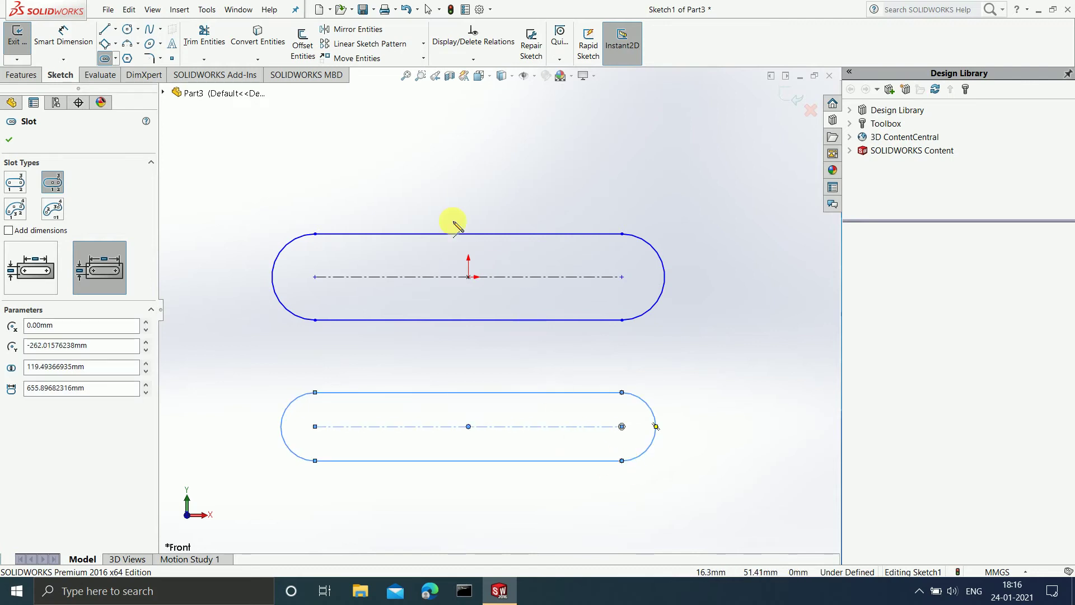
Dimension the upper slot's top straight edge as 200 mm, placing the dimension above the slot.
left_click(76, 45)
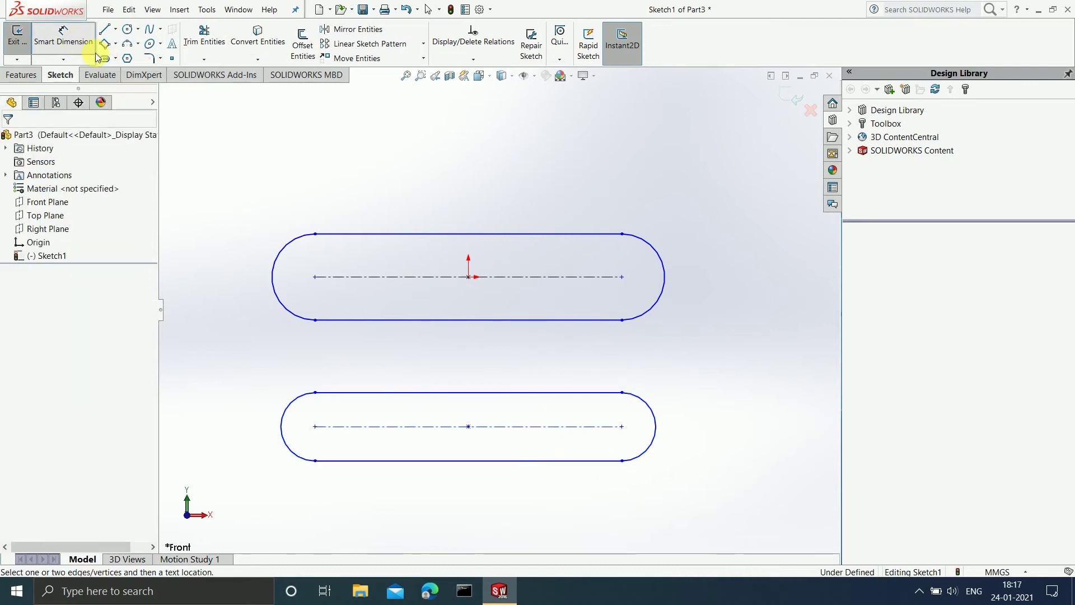
left_click(413, 233)
left_click(492, 162)
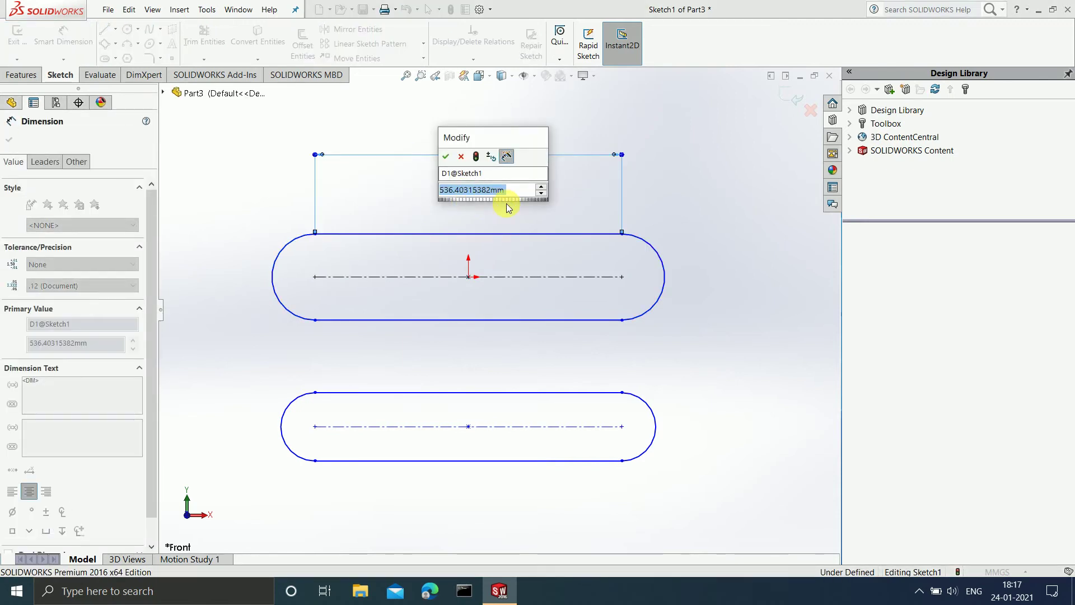
type("200")
key("Return")
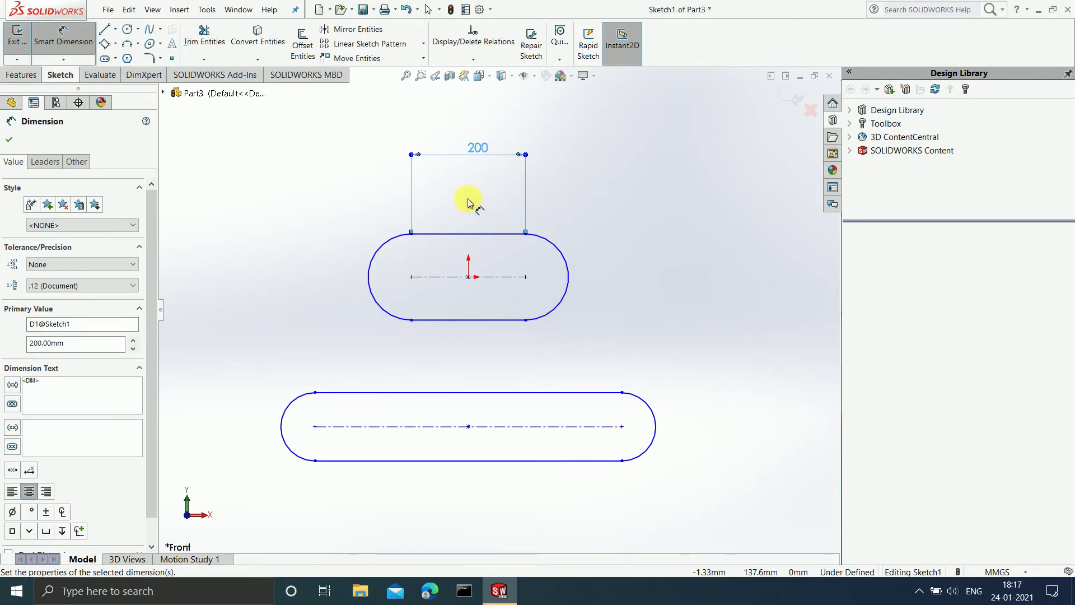
Dimension the radius of the upper slot's right end arc as 25 mm, placing the dimension beside the slot.
scroll(480, 268, "down", 2)
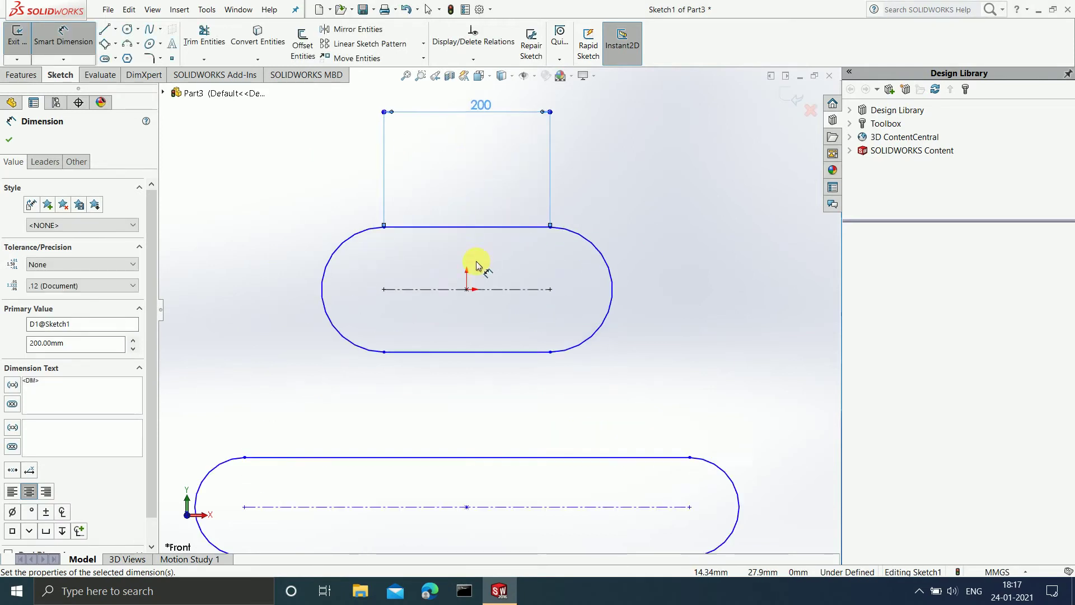
scroll(556, 339, "up", 1)
scroll(526, 328, "up", 1)
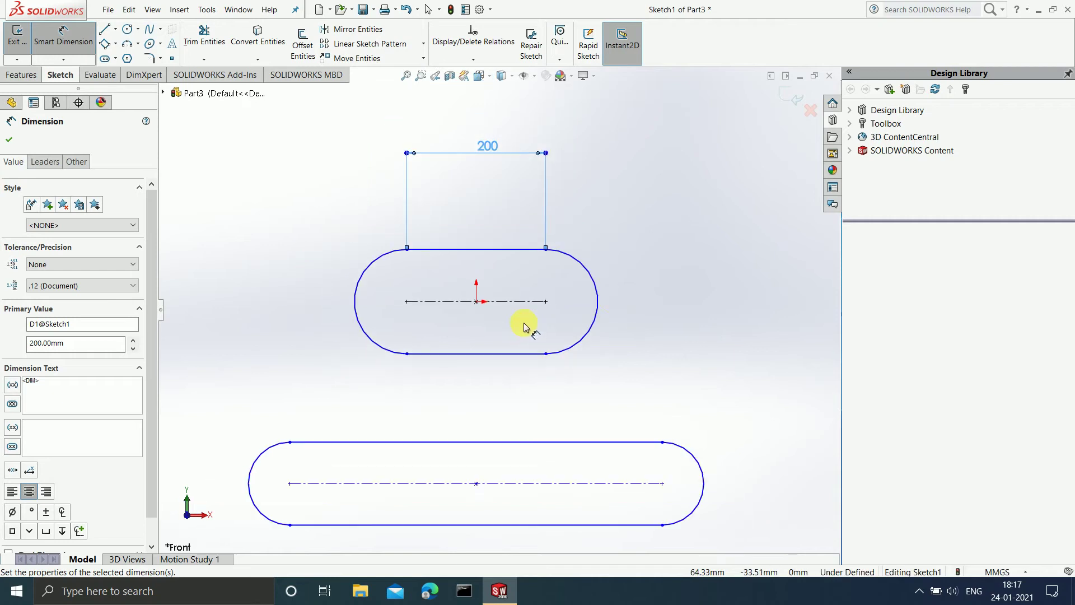
left_click(598, 320)
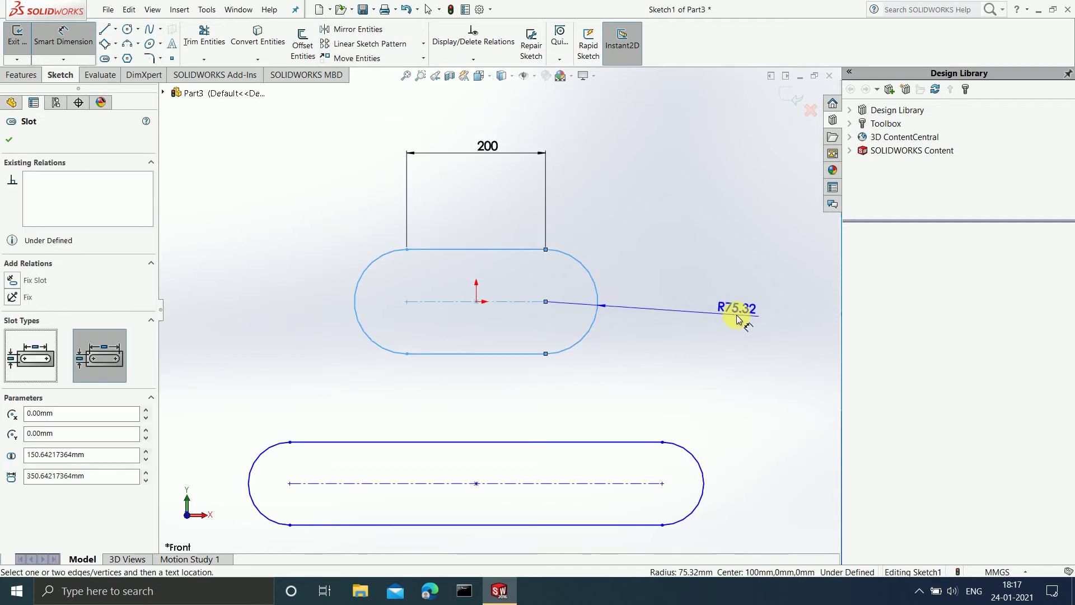
left_click(737, 315)
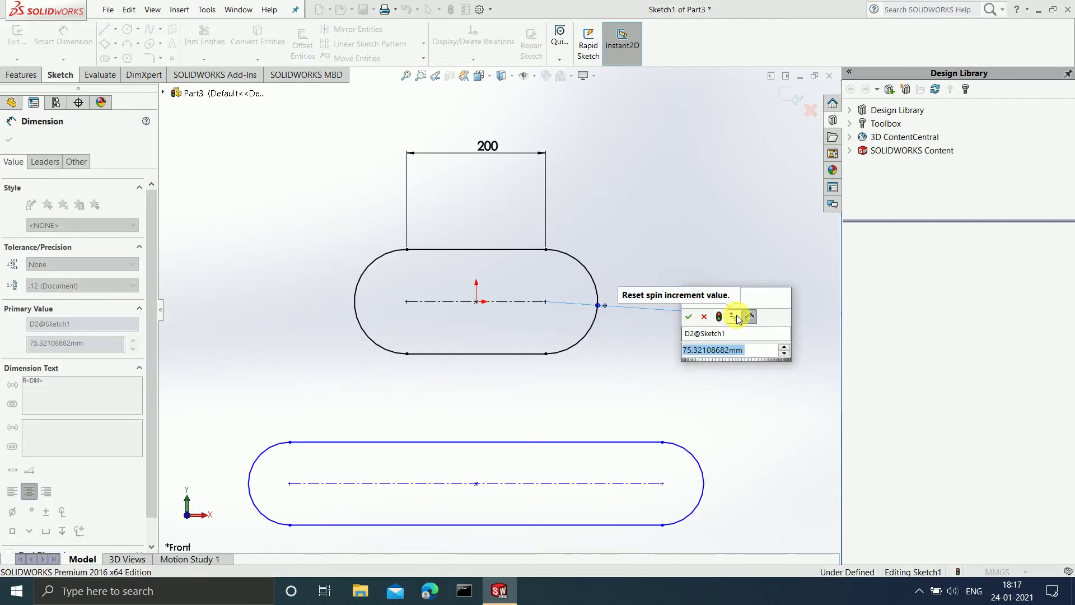
type("25")
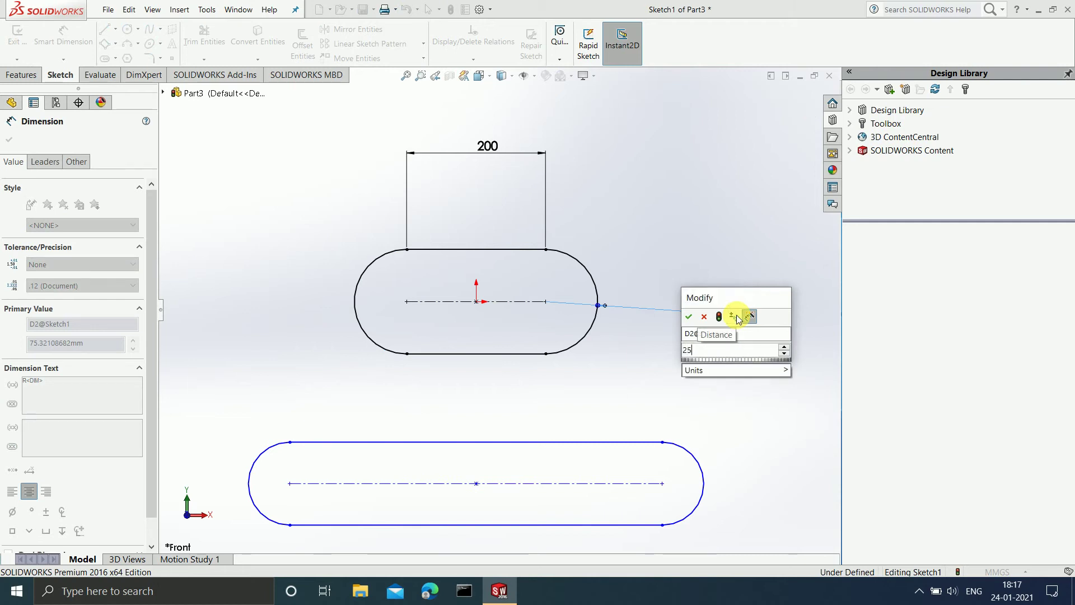
key("Return")
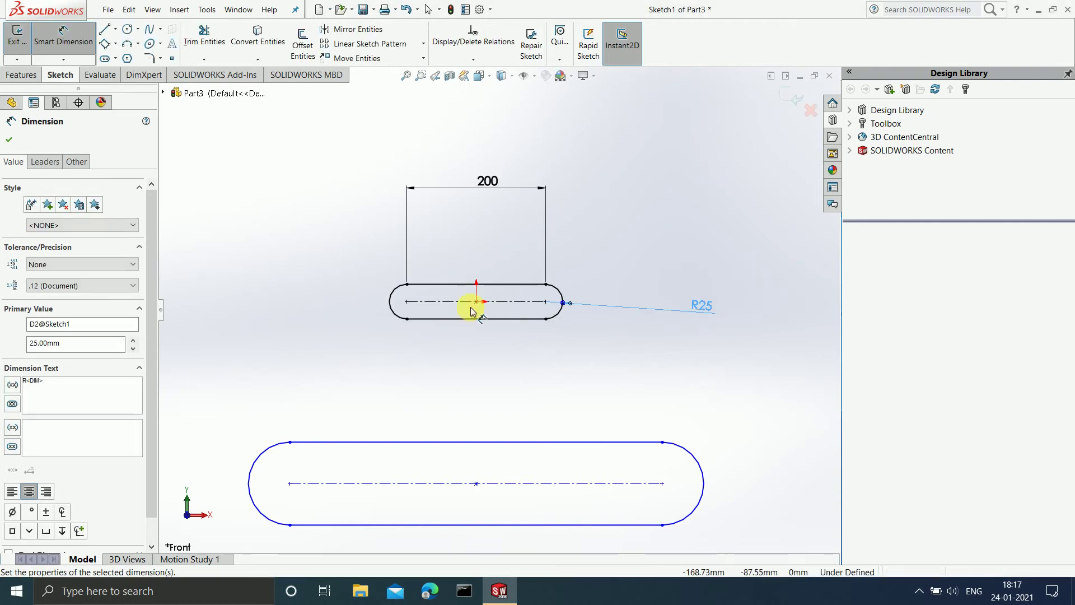
scroll(475, 326, "down", 2)
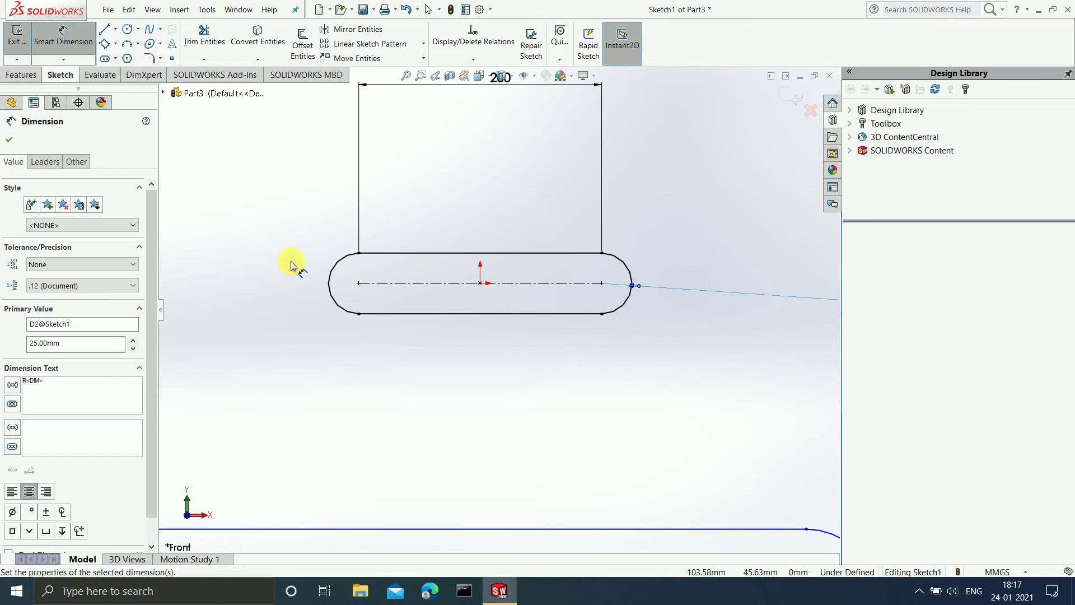
Delete both centerpoint straight slots together with their 200 mm and R25 dimensions from the sketch.
scroll(560, 379, "up", 5)
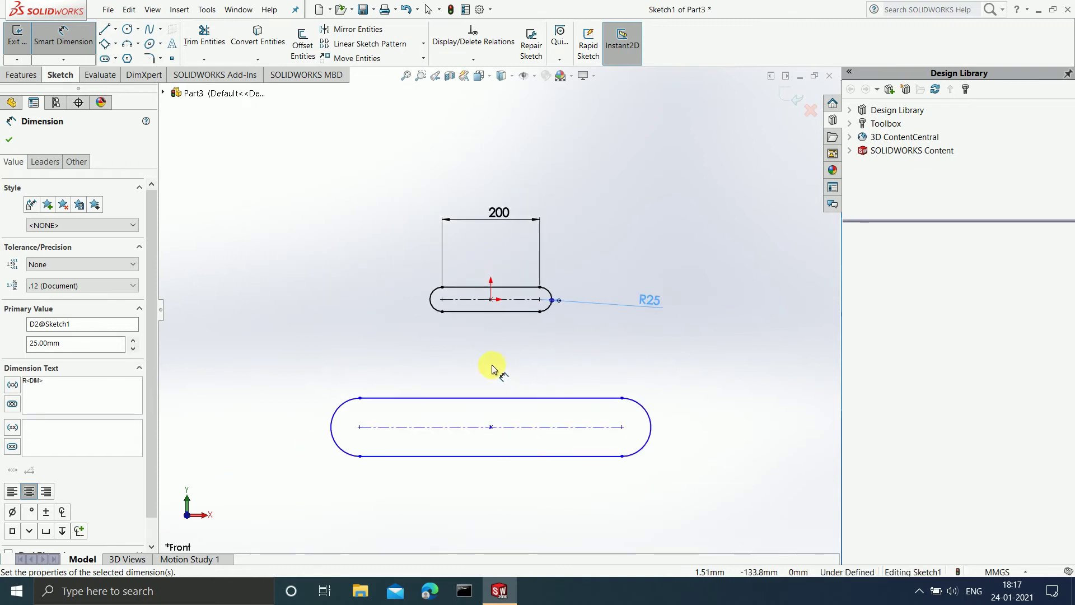
scroll(492, 370, "down", 3)
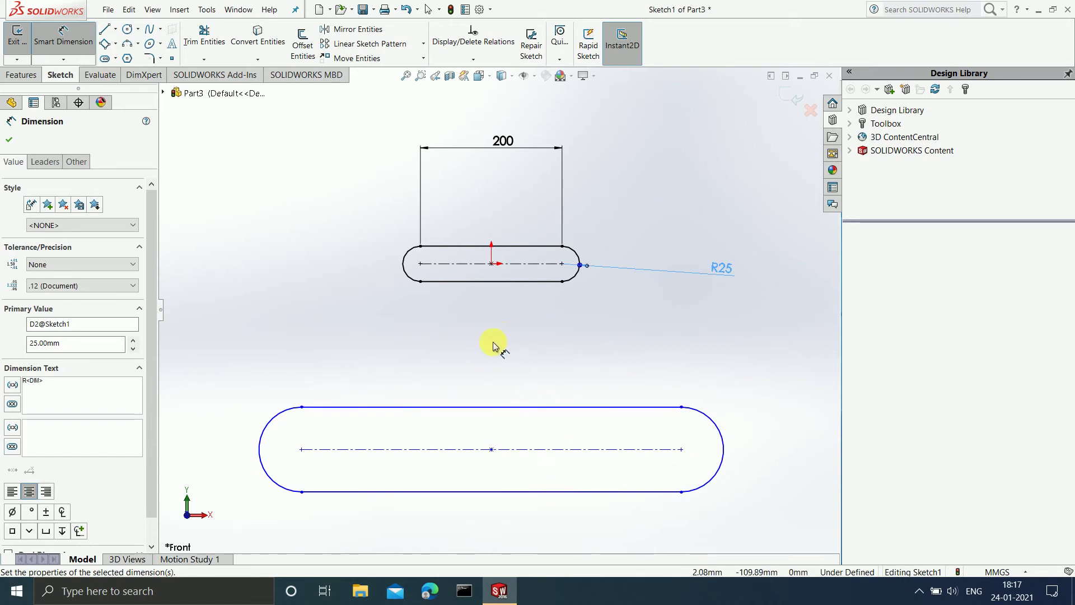
left_click(67, 32)
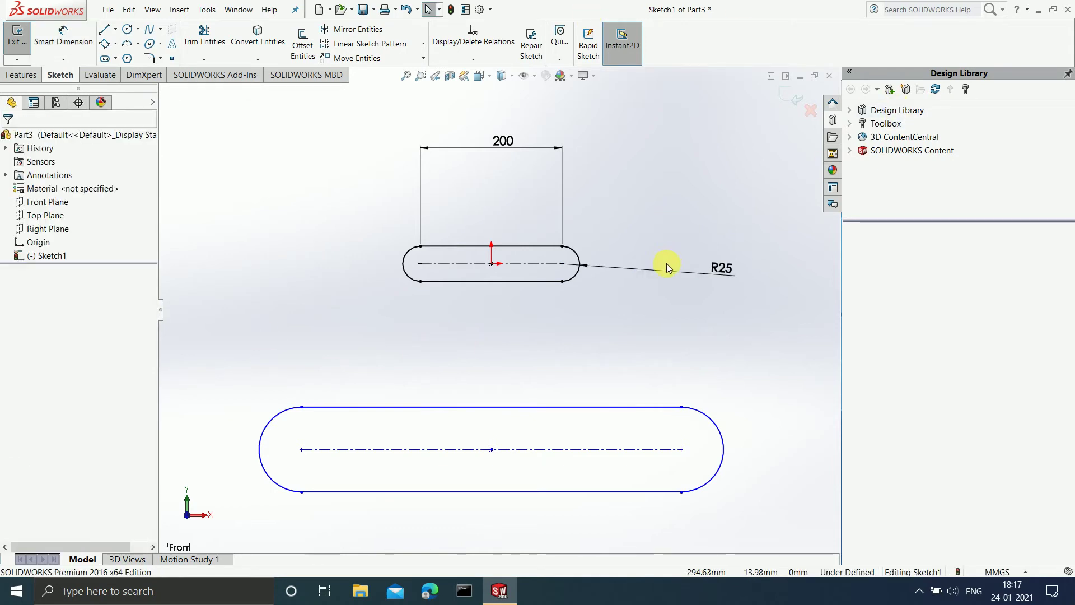
key("z")
mouse_move(667, 203)
left_mouse_down()
mouse_move(168, 303)
mouse_move(263, 552)
mouse_move(280, 473)
left_mouse_up()
key("Delete")
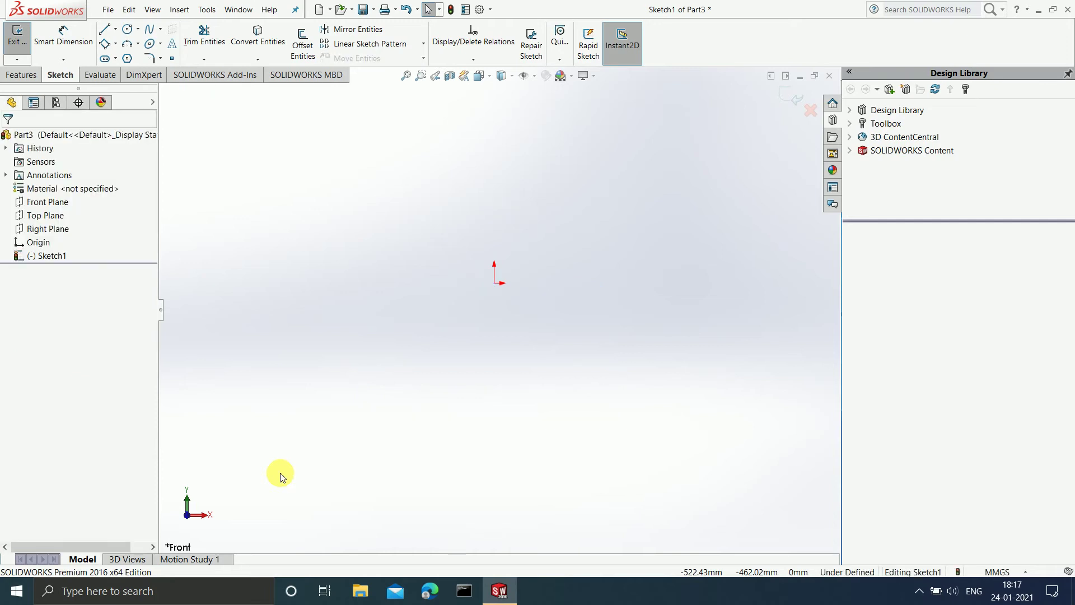
Sketch an upward-bulging 3 point arc slot just below the origin, about 818 mm between end centres, 454 mm centreline radius and 169 mm wide.
left_click(136, 44)
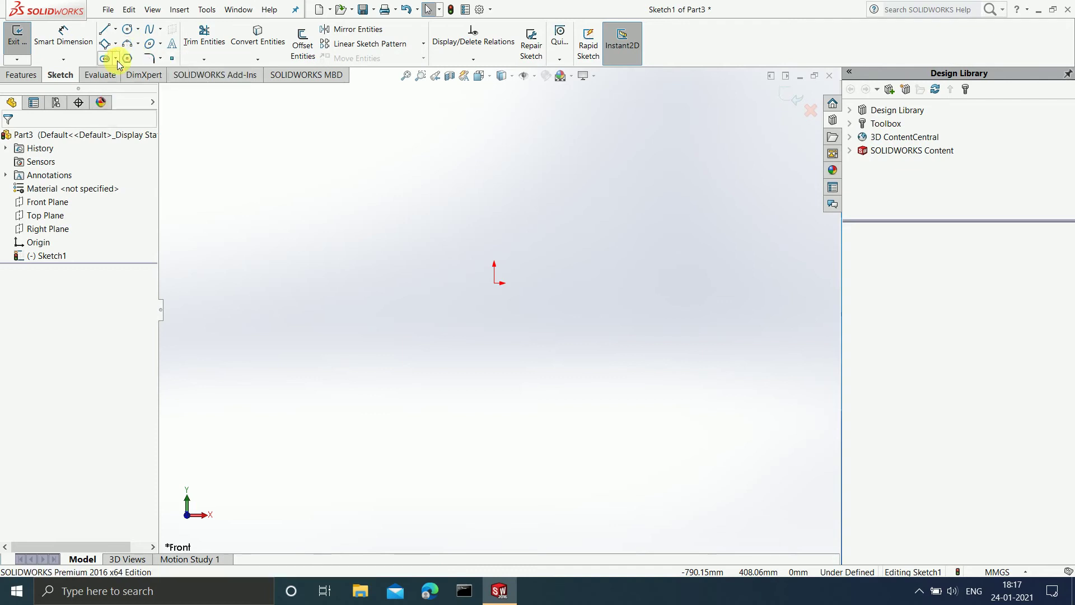
left_click(114, 59)
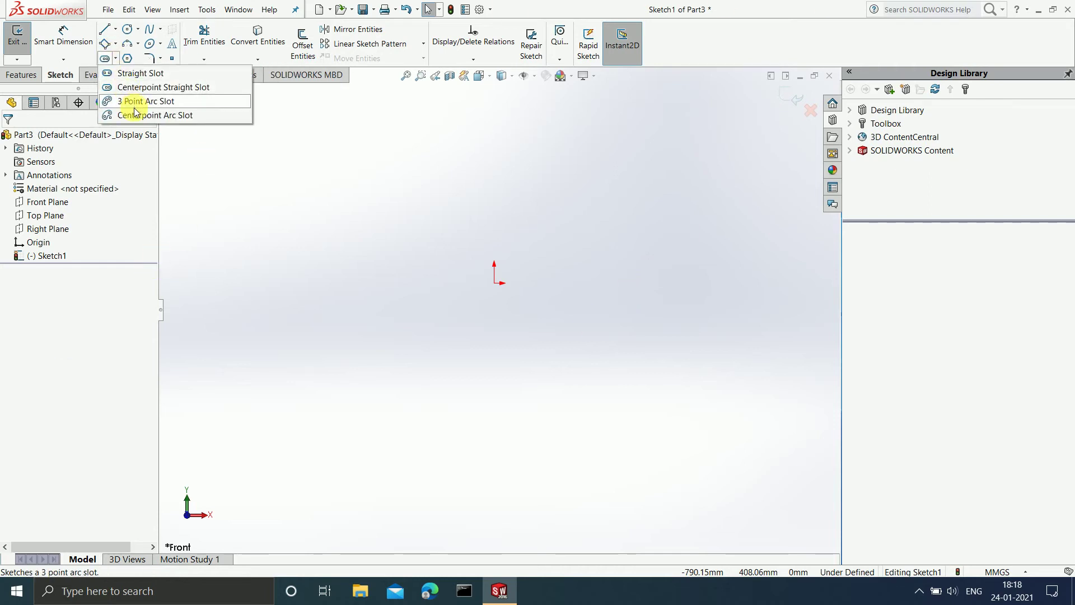
left_click(161, 100)
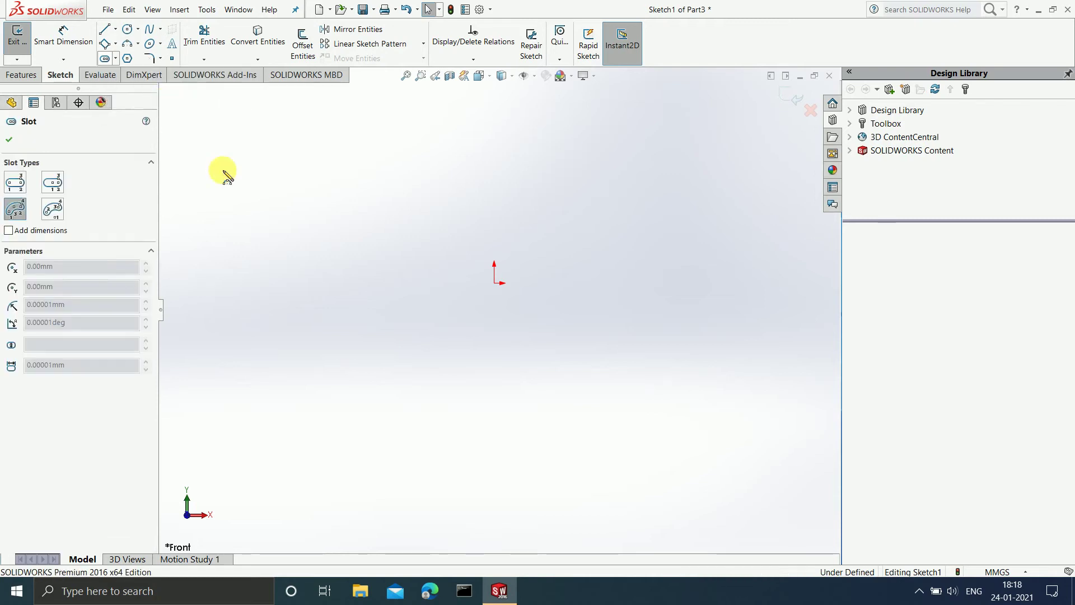
left_click(376, 399)
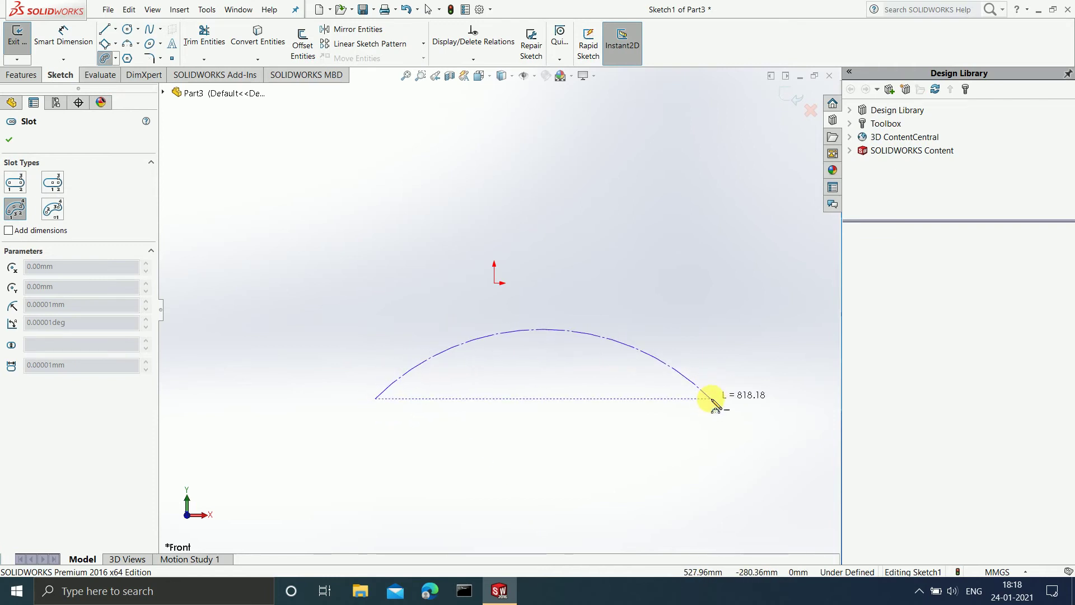
left_click(711, 399)
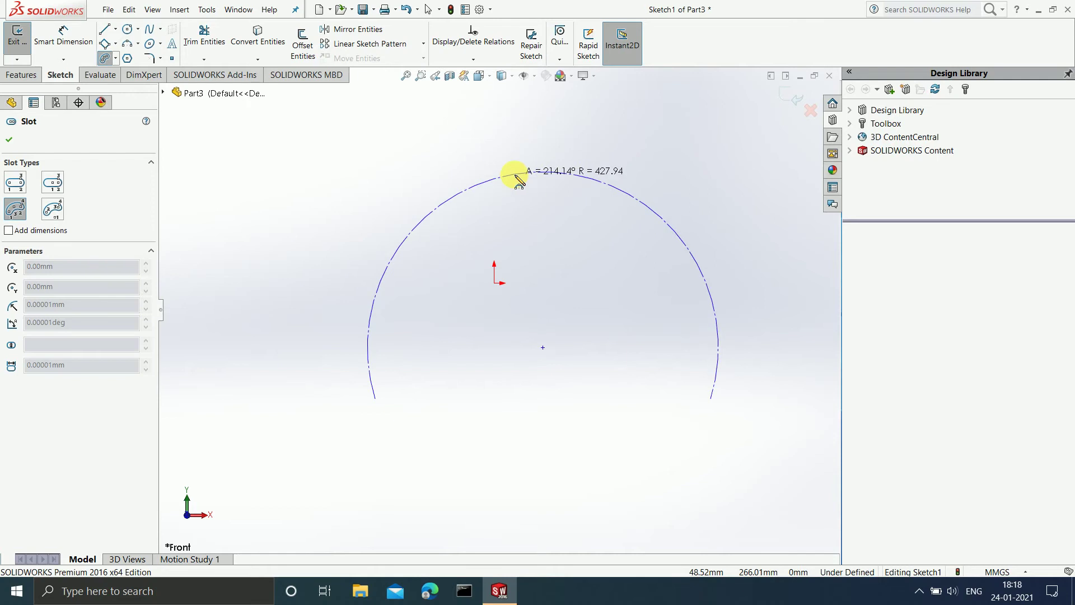
left_click(523, 293)
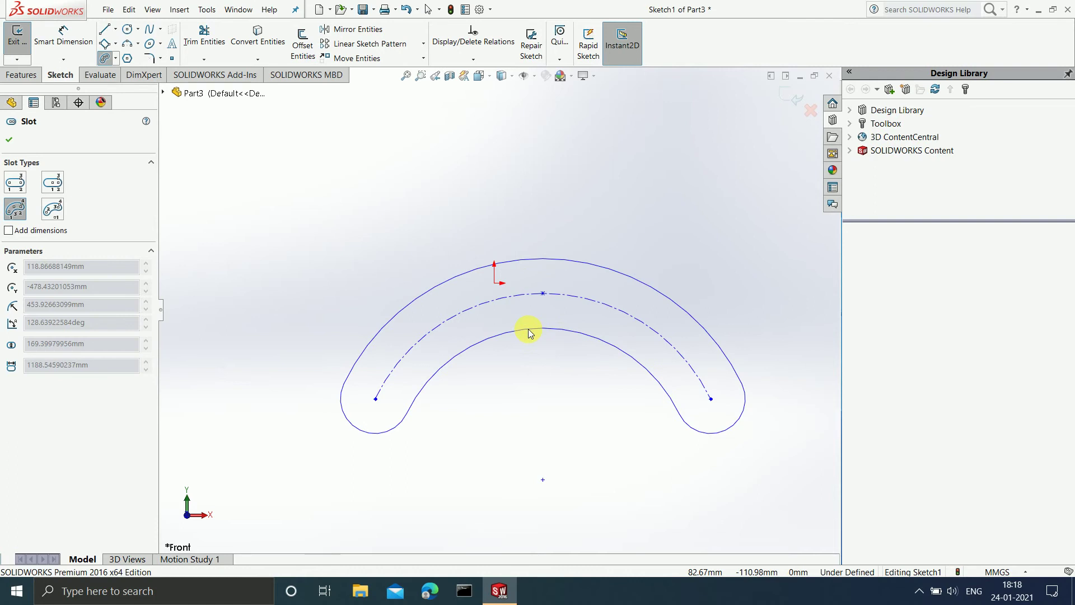
left_click(528, 330)
Sketch a larger 3 point arc slot below the first, about 1116 mm between end centres, 591 mm centreline radius and 325 mm wide.
scroll(588, 395, "up", 2)
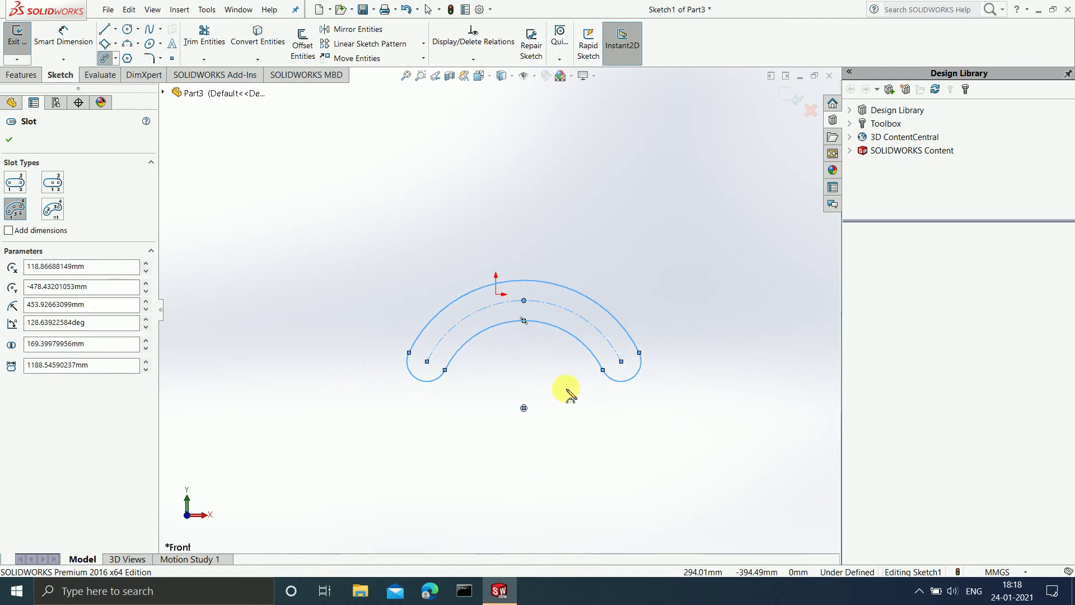
scroll(527, 401, "down", 1)
scroll(482, 442, "up", 2)
scroll(465, 431, "down", 2)
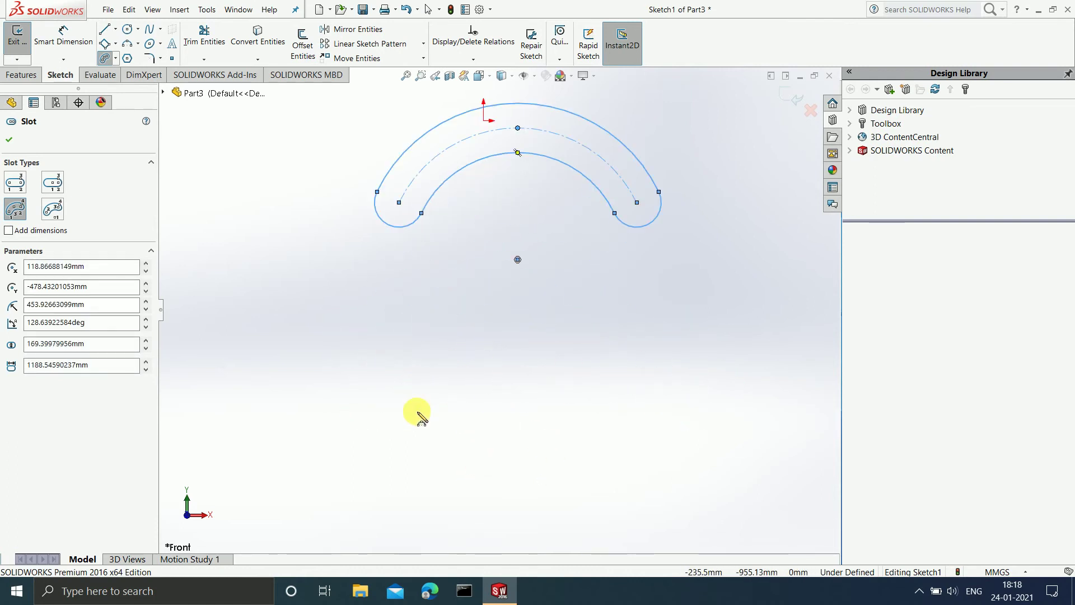
left_click(403, 441)
left_click(413, 415)
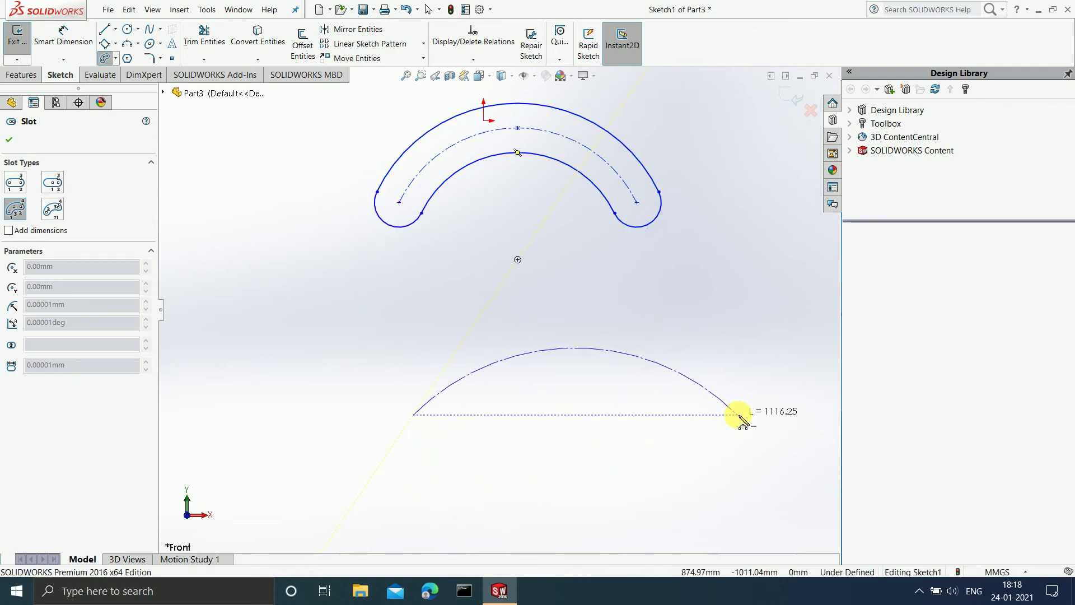
left_click(726, 417)
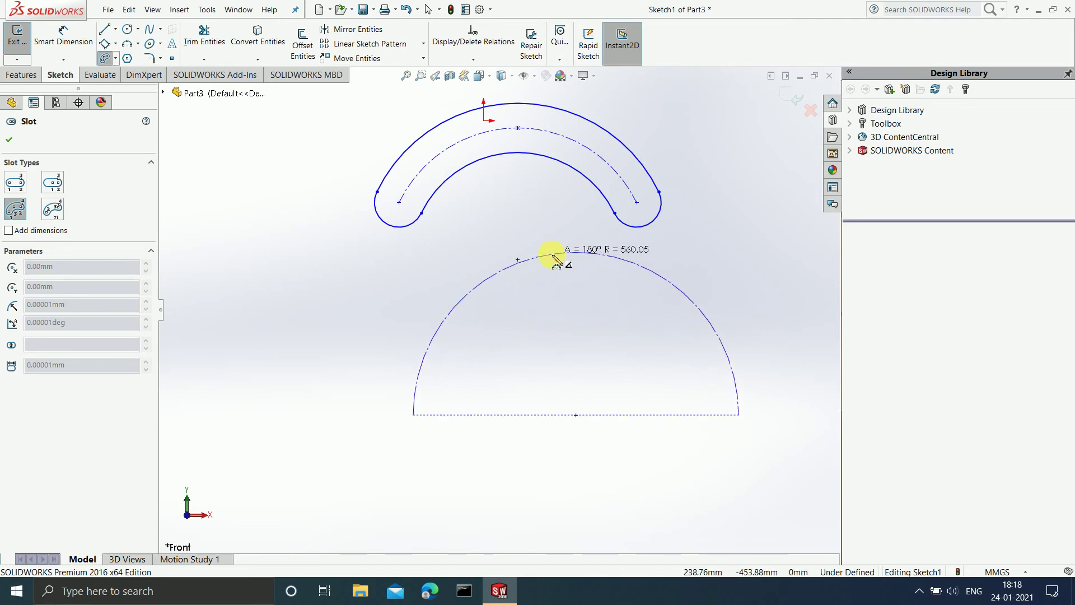
left_click(550, 303)
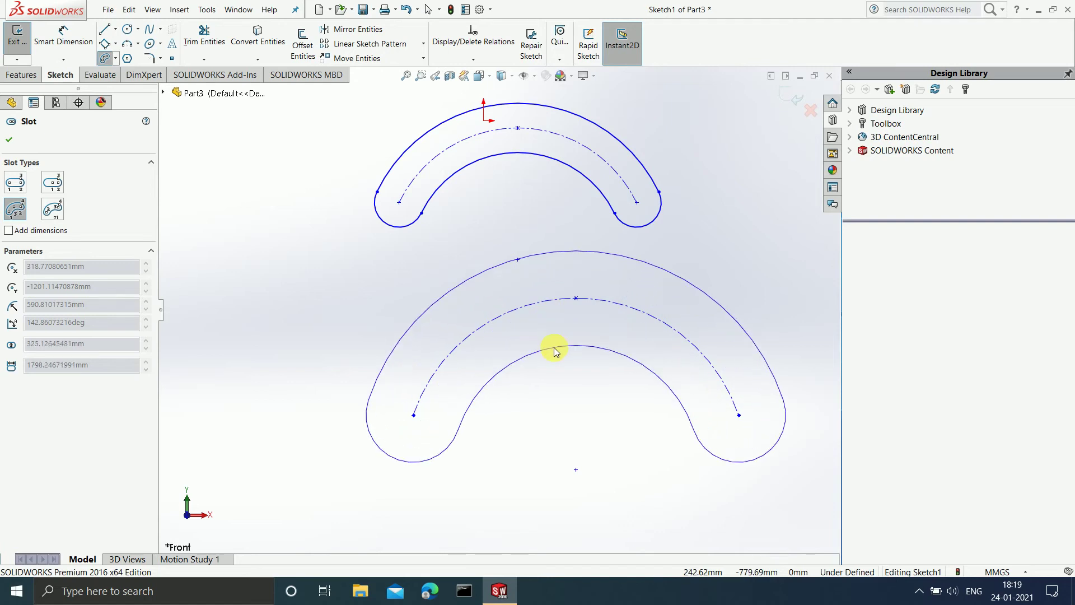
left_click(556, 351)
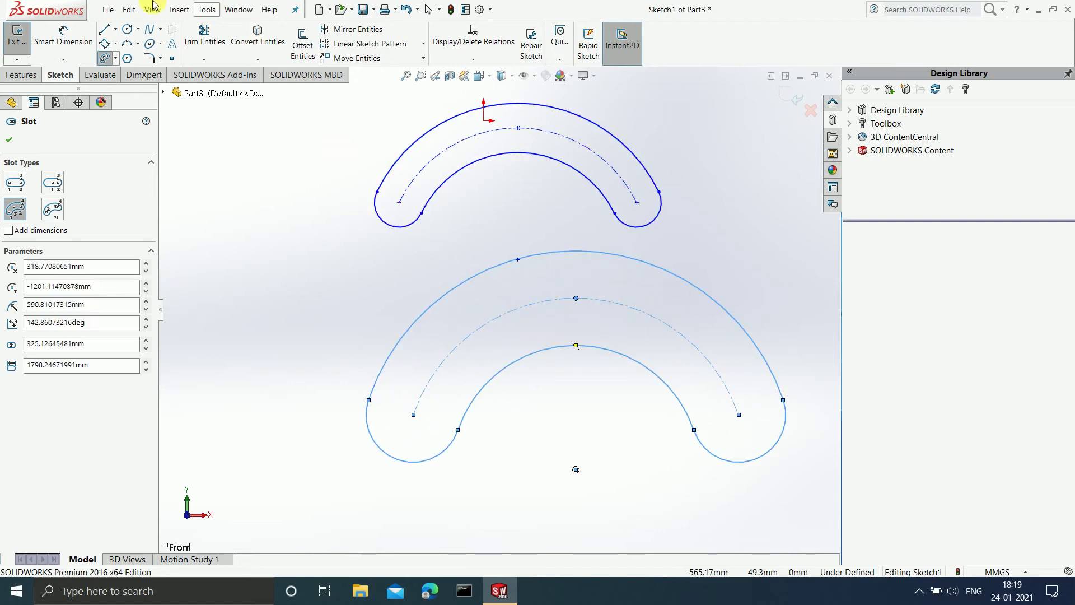
Dimension the radius of the lower arc slot's inner arc as 400 mm, placing the dimension to the right of the slot.
left_click(78, 35)
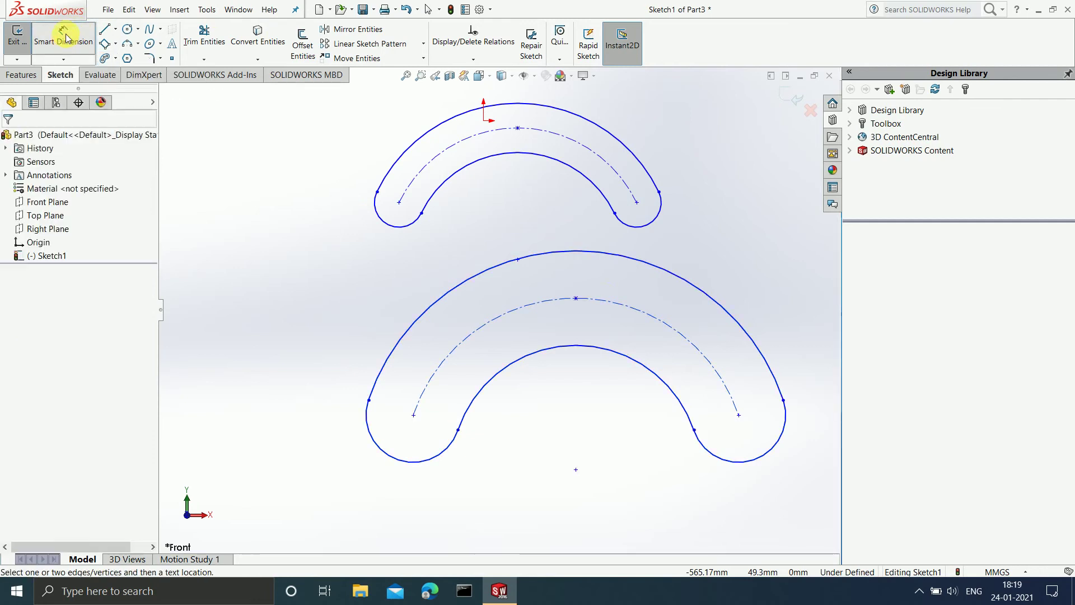
scroll(619, 320, "up", 3)
scroll(582, 347, "down", 3)
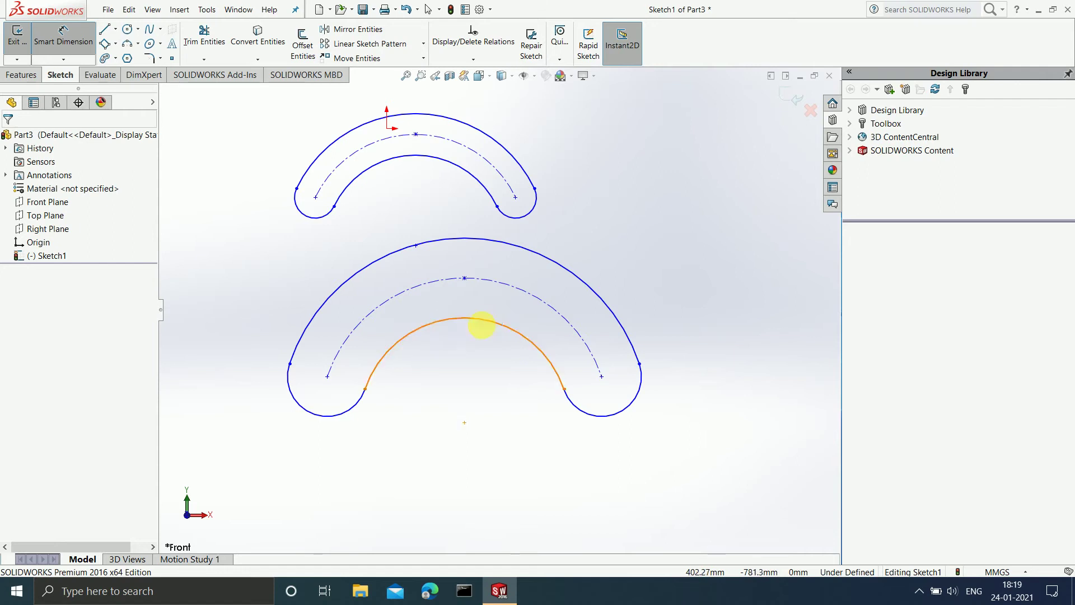
left_click(487, 320)
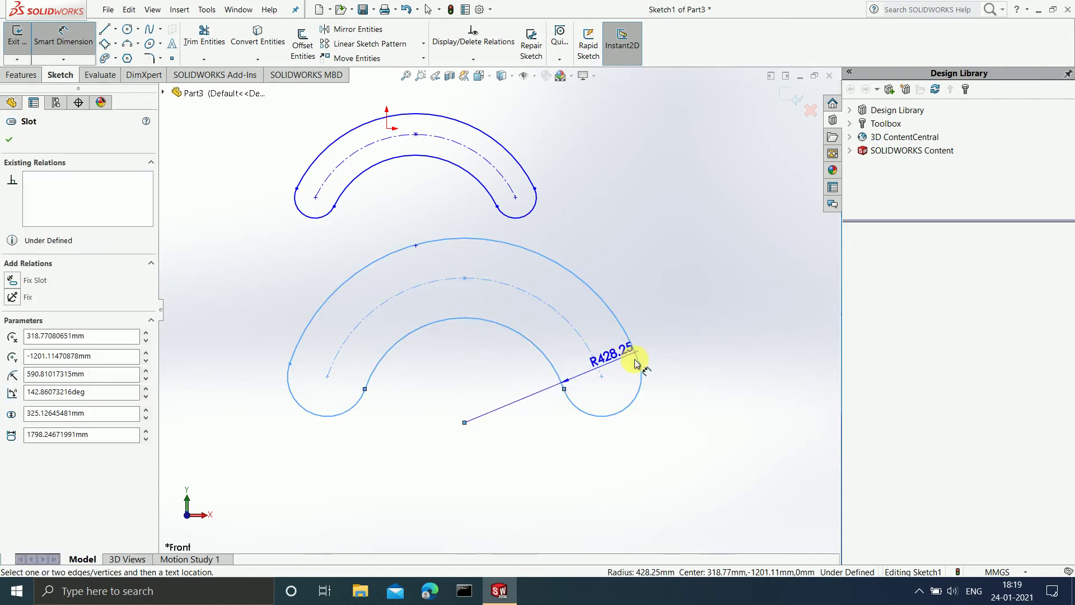
left_click(712, 341)
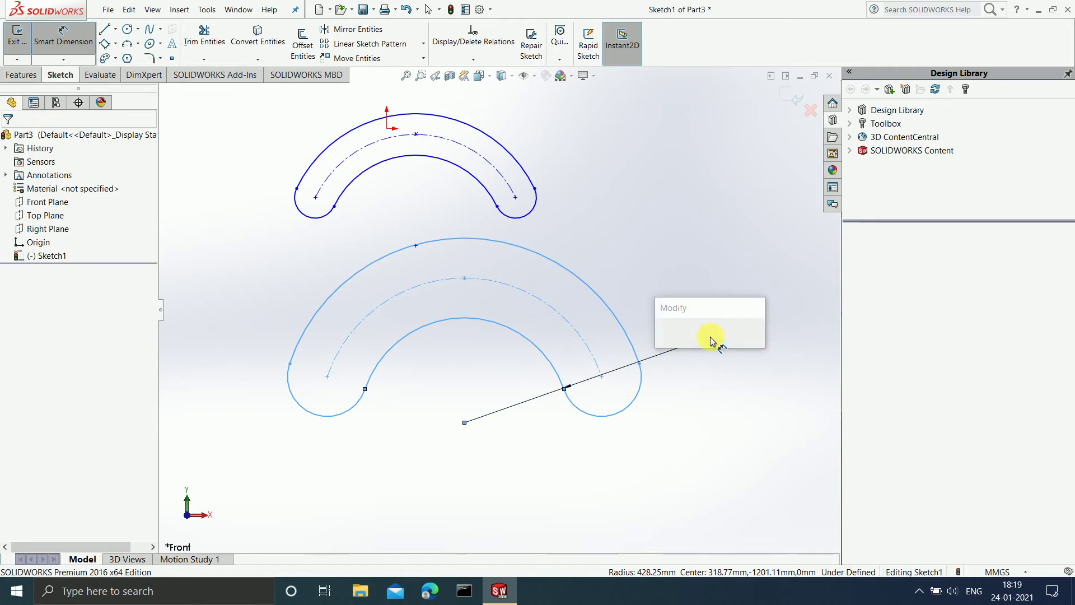
type("400")
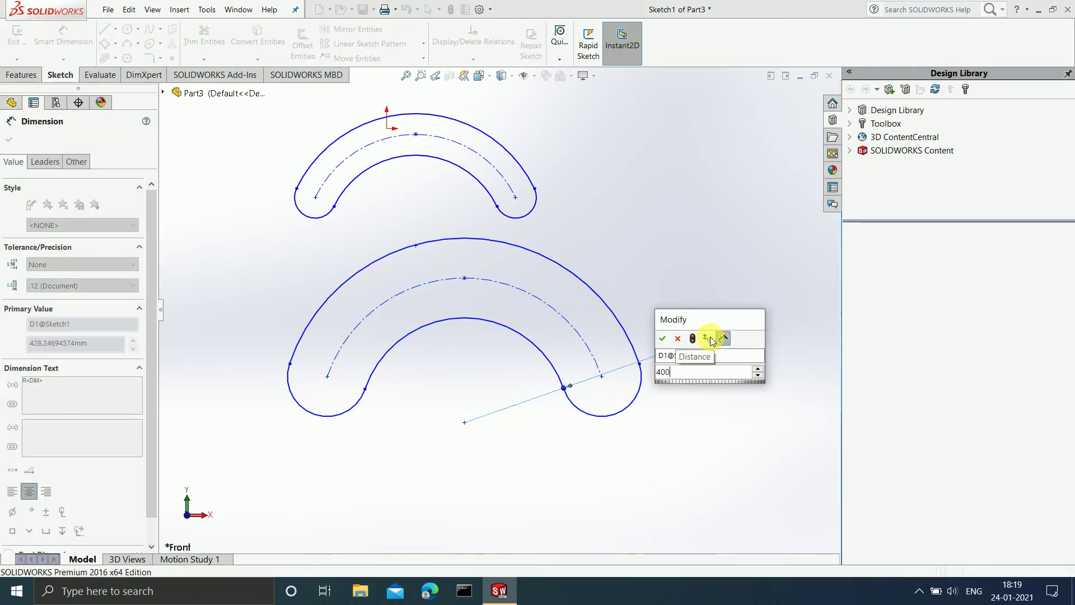
key("Return")
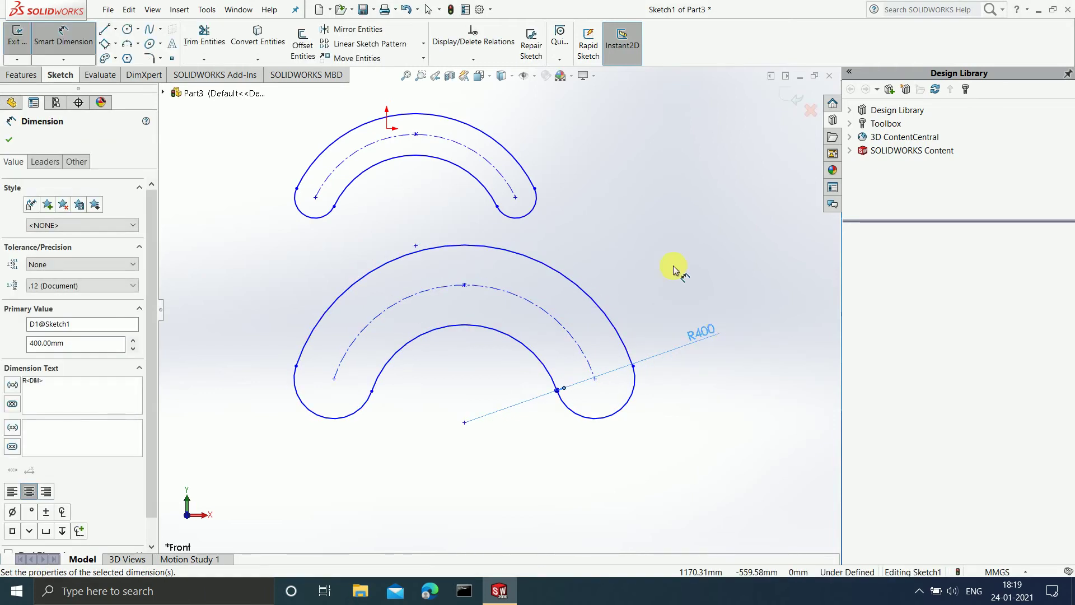
Dimension the radius of the lower arc slot's centreline arc as 530 mm, placing the dimension above and right of the slot.
left_click(494, 296)
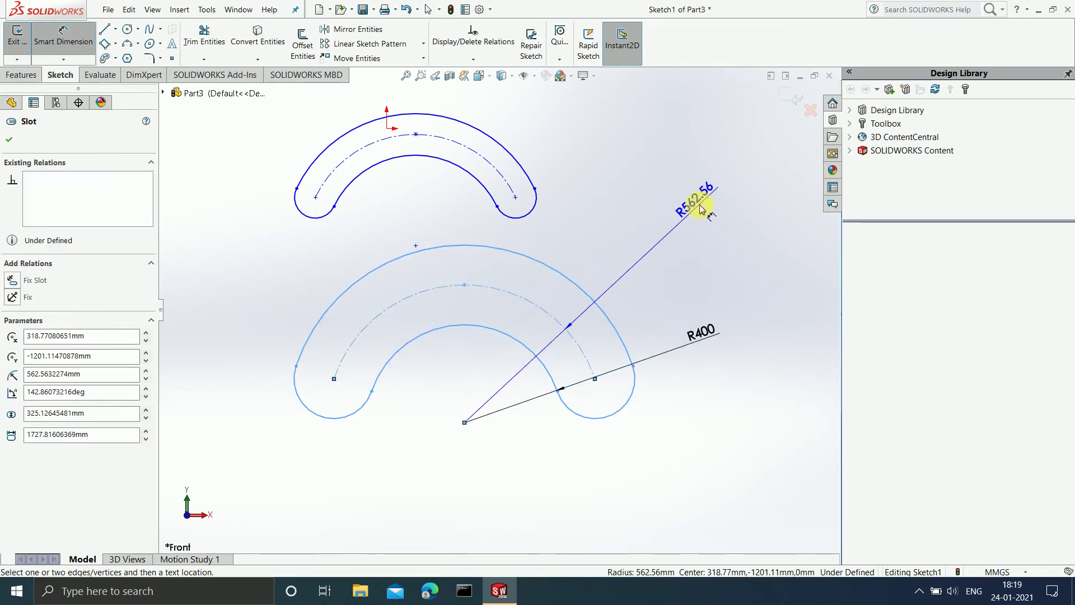
left_click(700, 209)
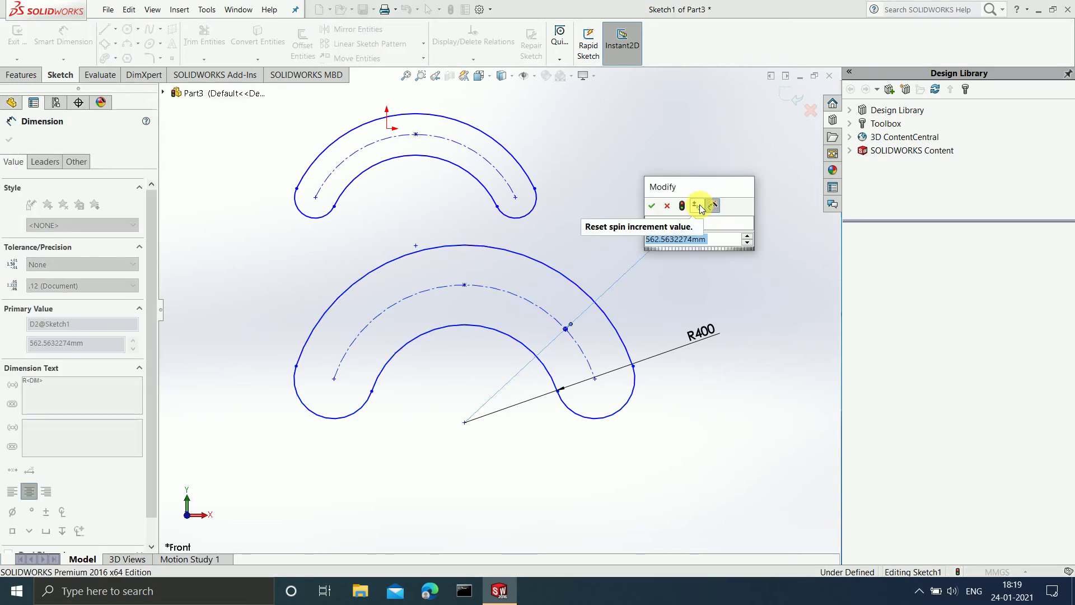
type("530")
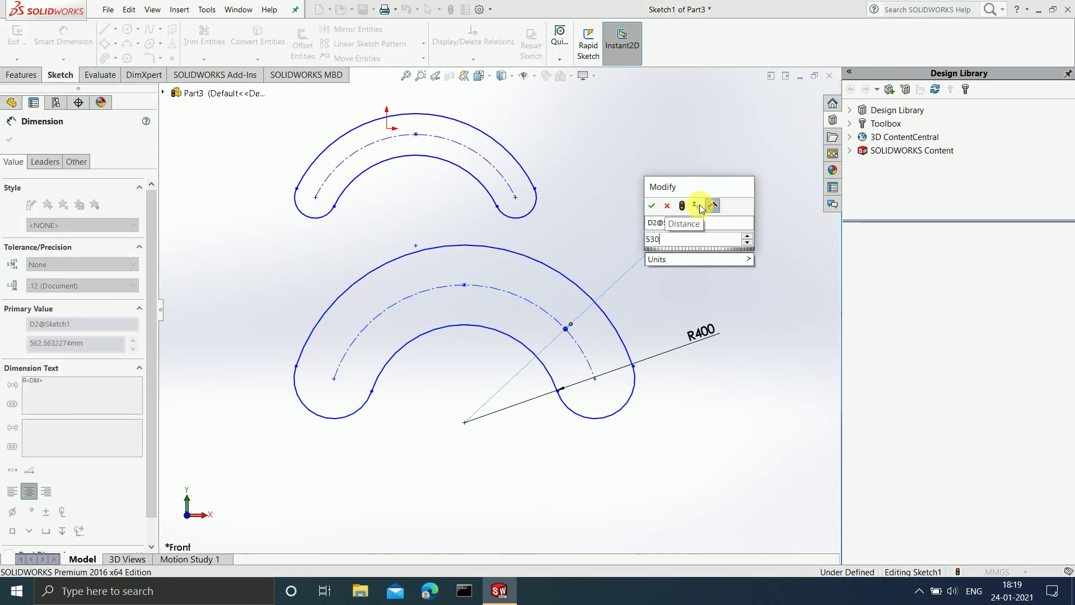
key("Return")
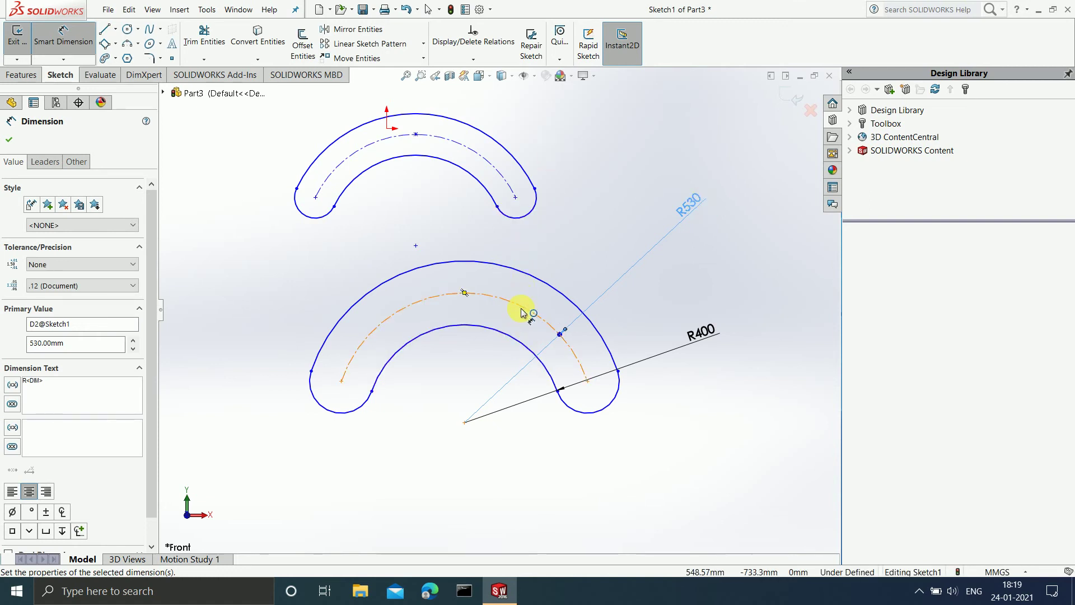
Add a driven radius dimension to the lower arc slot's outer arc, placed above and left of the slot.
left_click(516, 273)
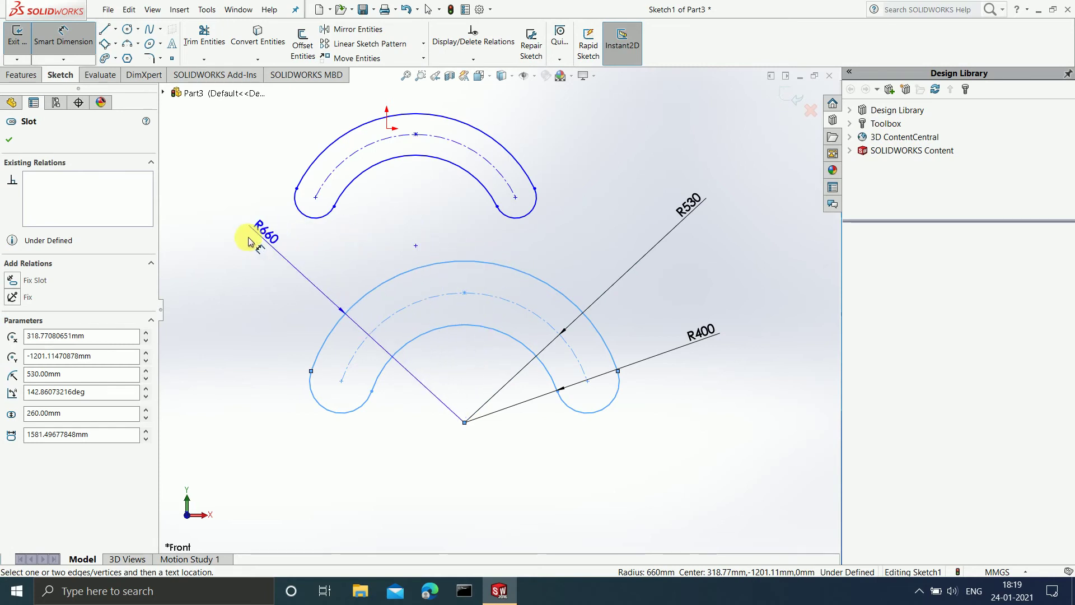
left_click(248, 240)
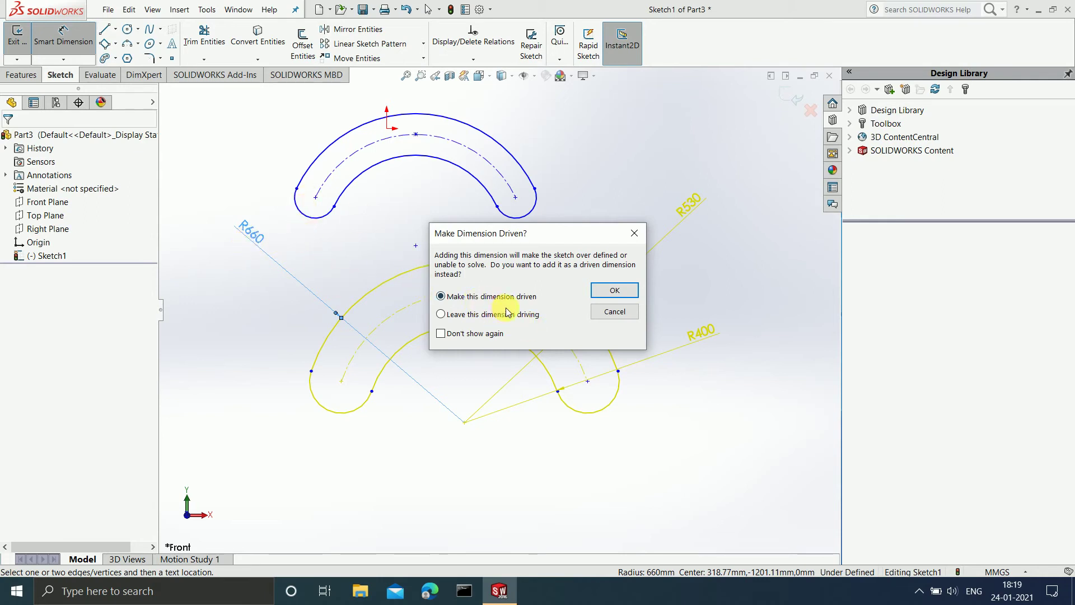
left_click(616, 292)
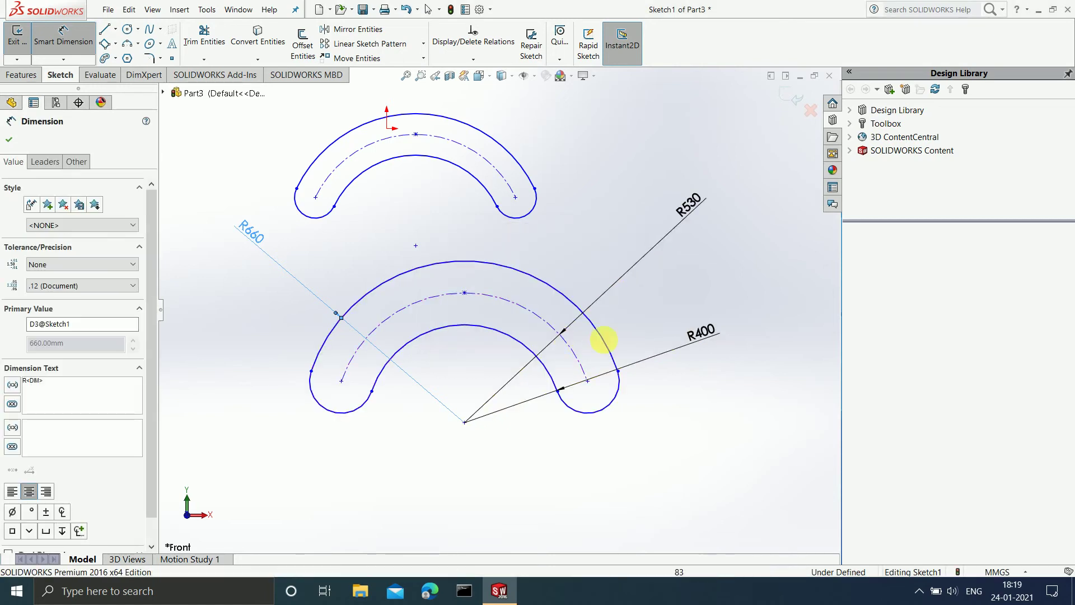
Dimension the horizontal distance between the upper arc slot's two end centres as 750 mm, placing the dimension below the slot.
scroll(491, 276, "down", 2)
scroll(449, 247, "up", 2)
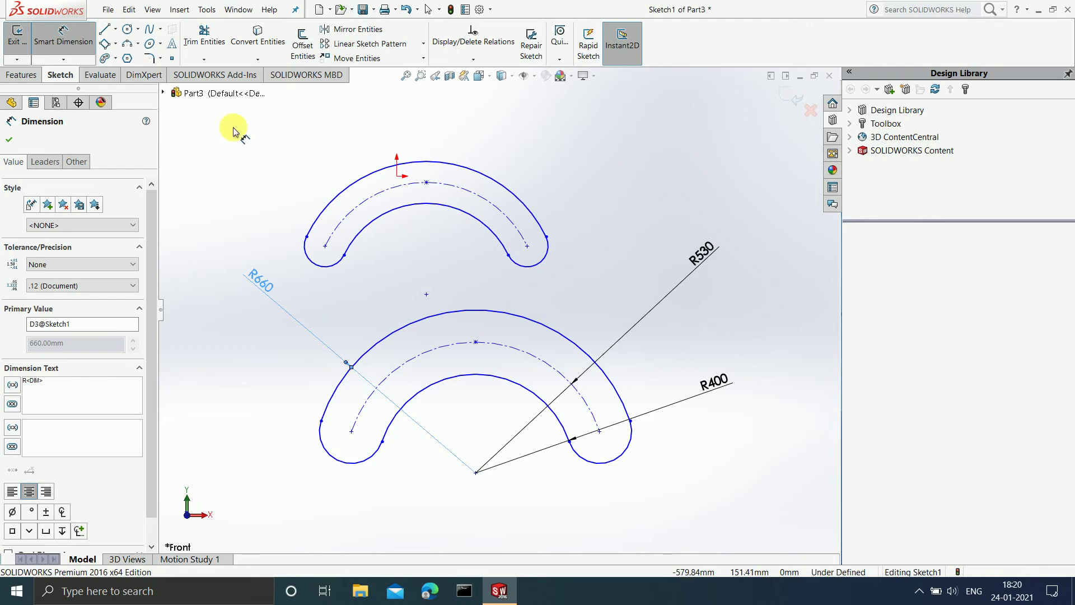
left_click(325, 247)
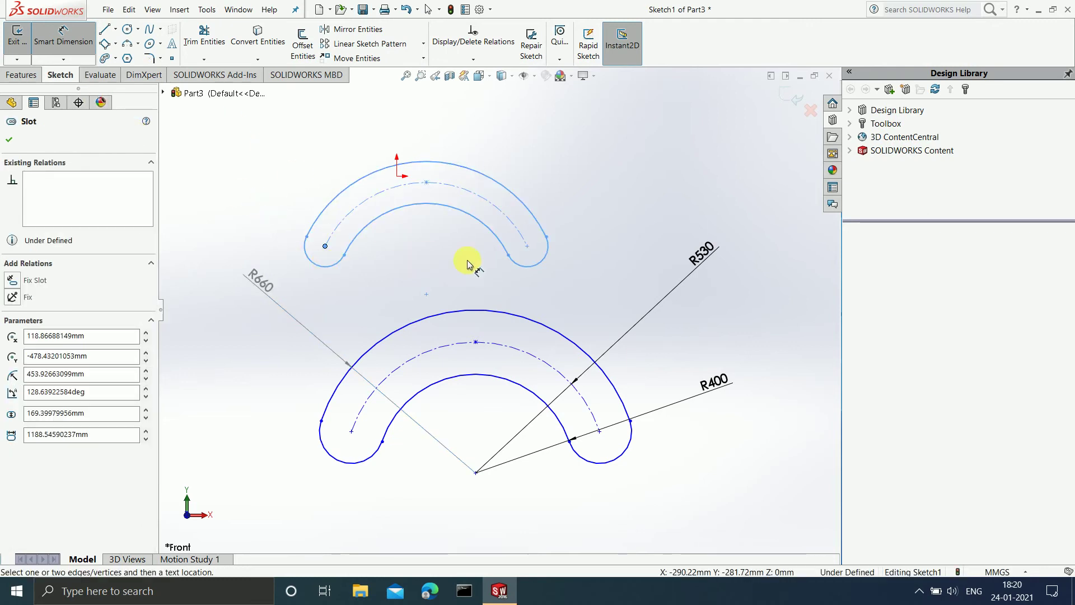
left_click(527, 247)
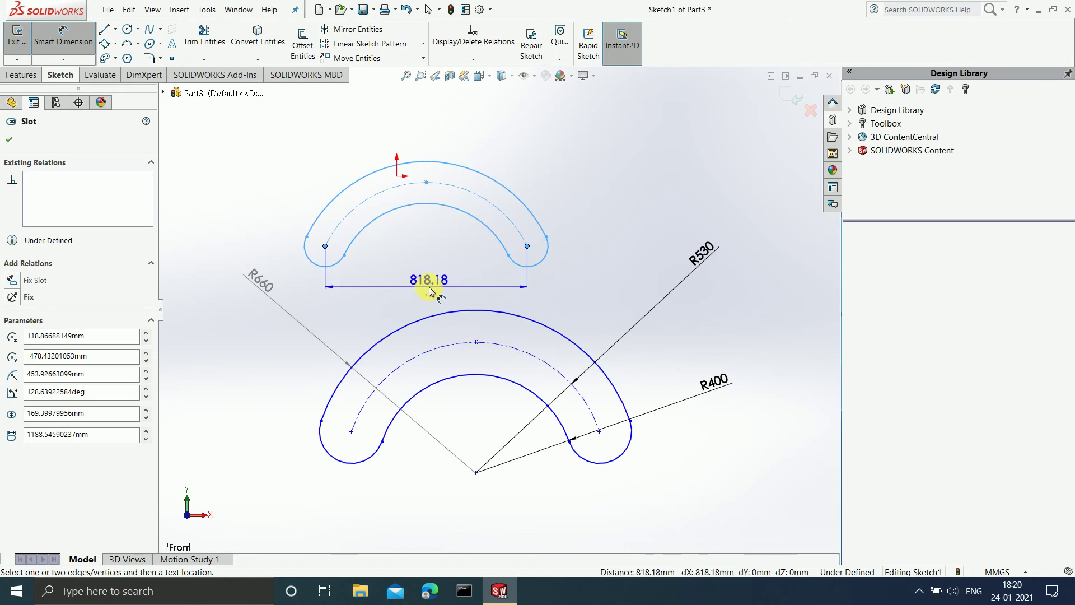
left_click(429, 289)
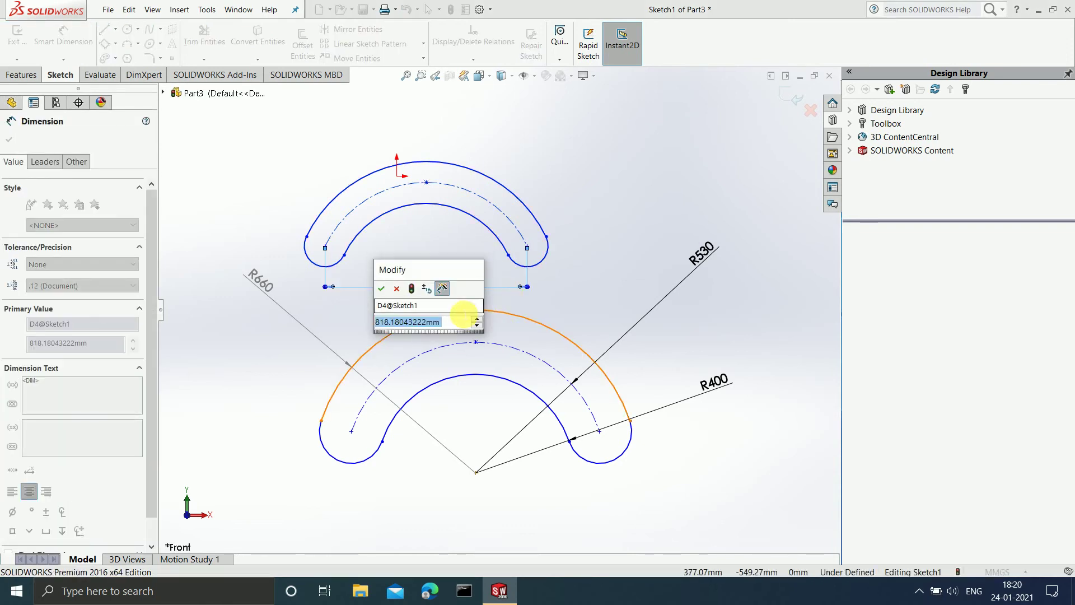
type("750")
key("Return")
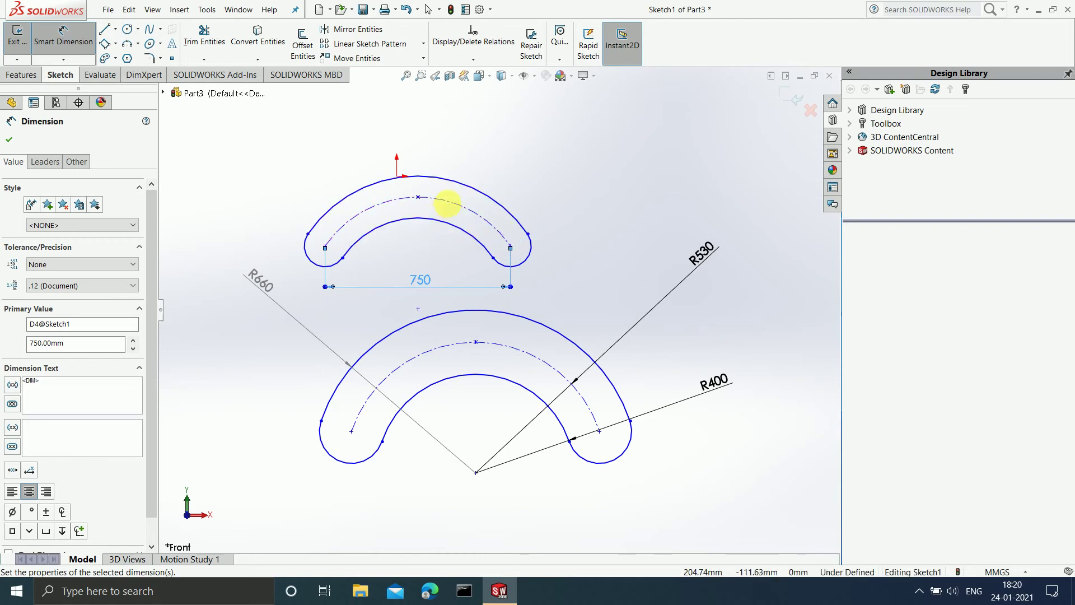
Dimension the radius of the upper arc slot's centreline arc as 470 mm, placing the dimension above and right of the slot.
left_click(448, 205)
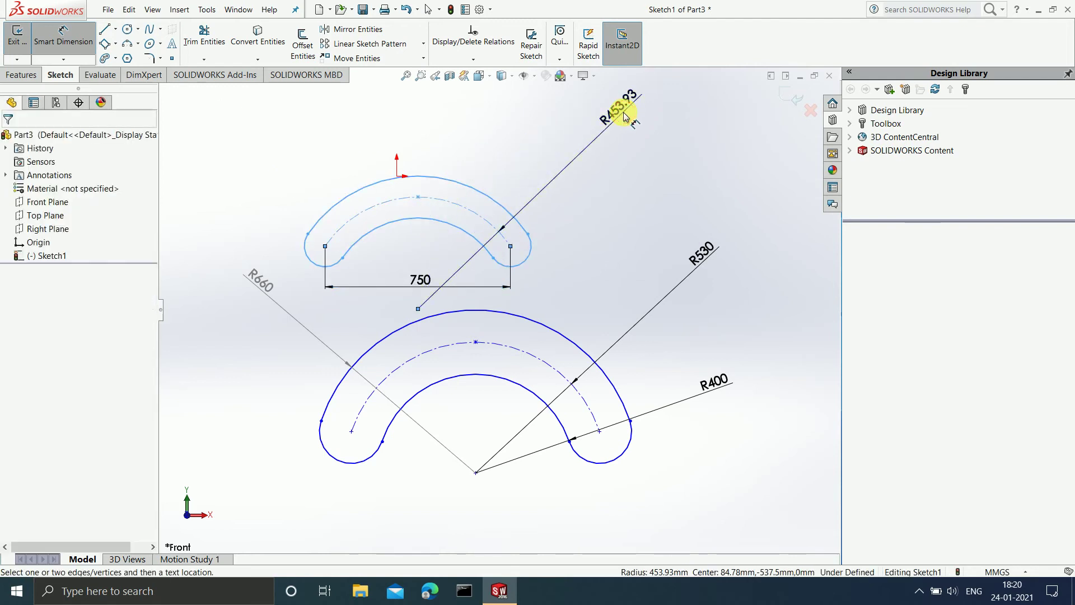
left_click(625, 116)
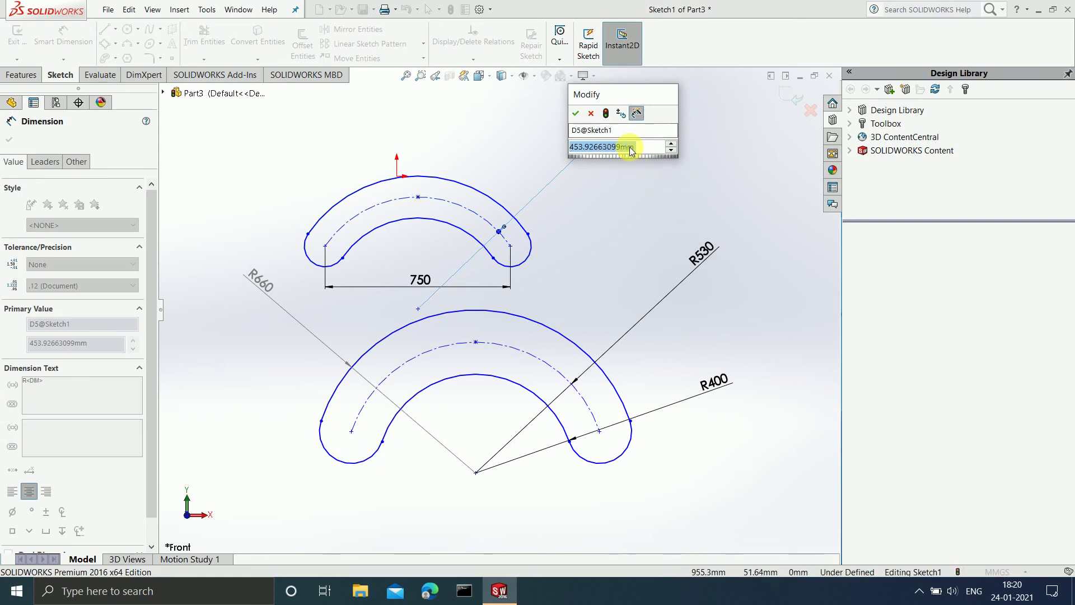
type("470")
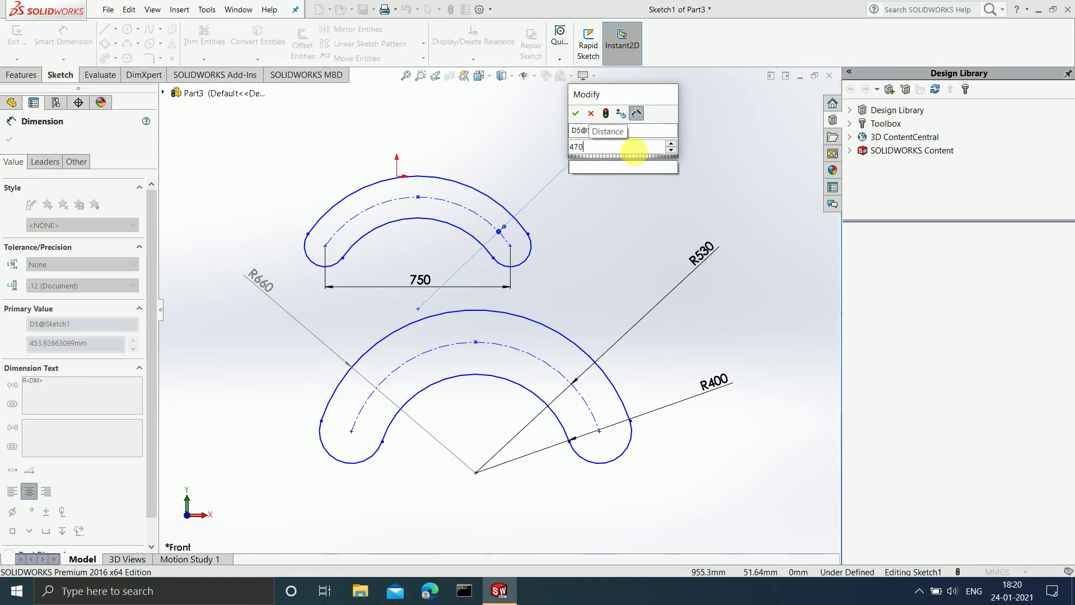
key("Return")
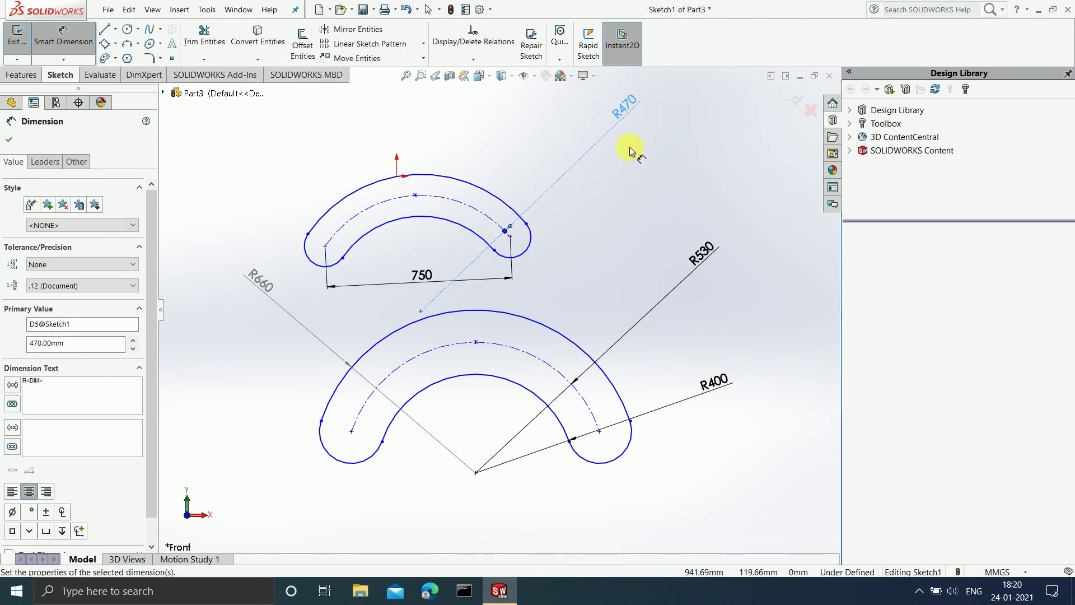
Dimension the radius of the upper arc slot's inner arc as 350 mm, placing the dimension above and left of the slot.
left_click(438, 224)
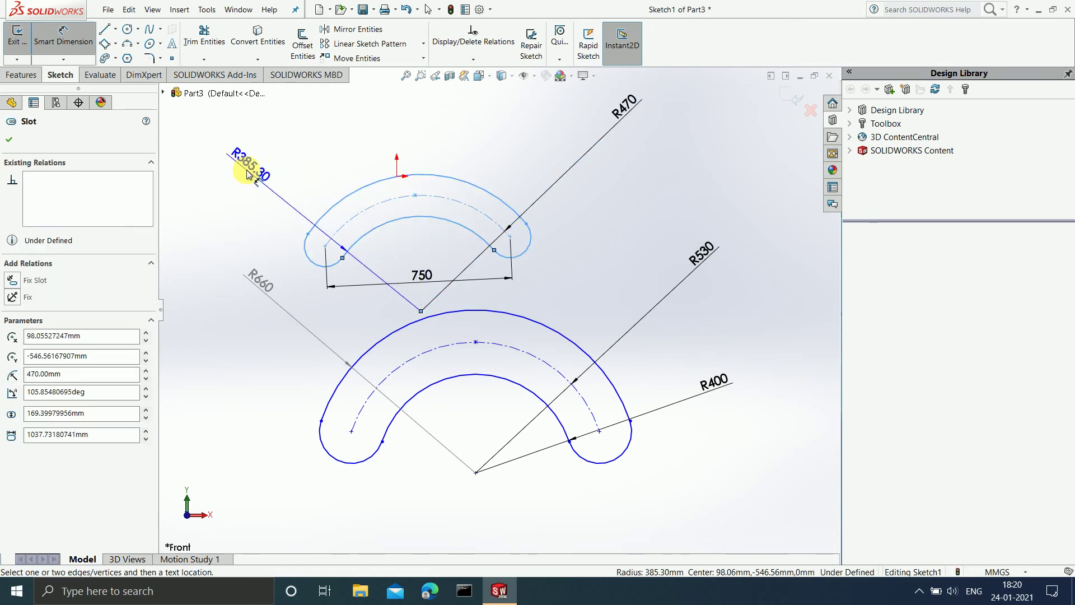
left_click(252, 174)
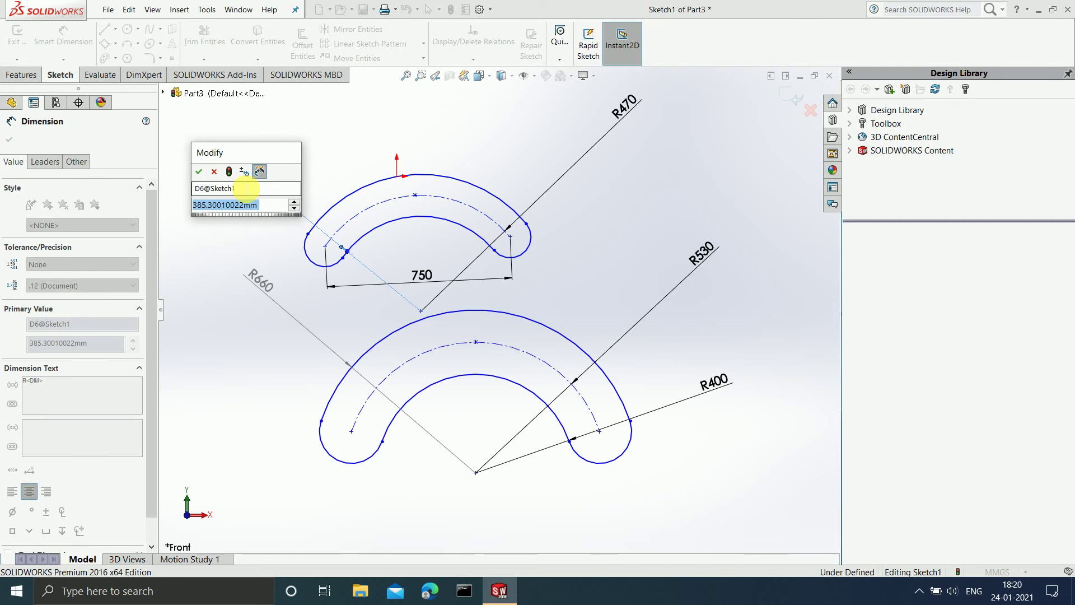
type("35")
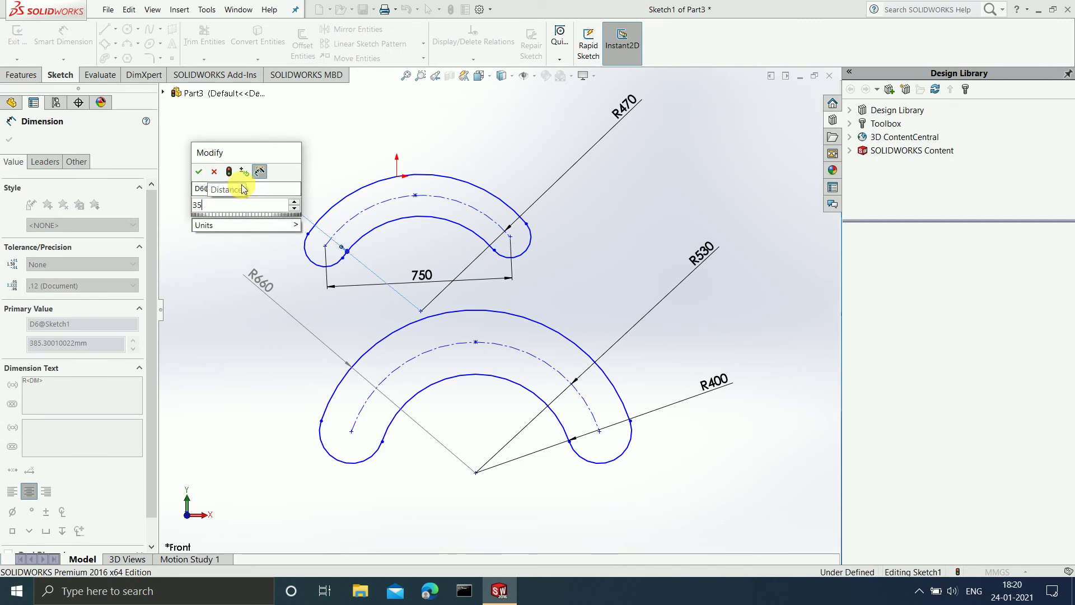
type("0")
key("Return")
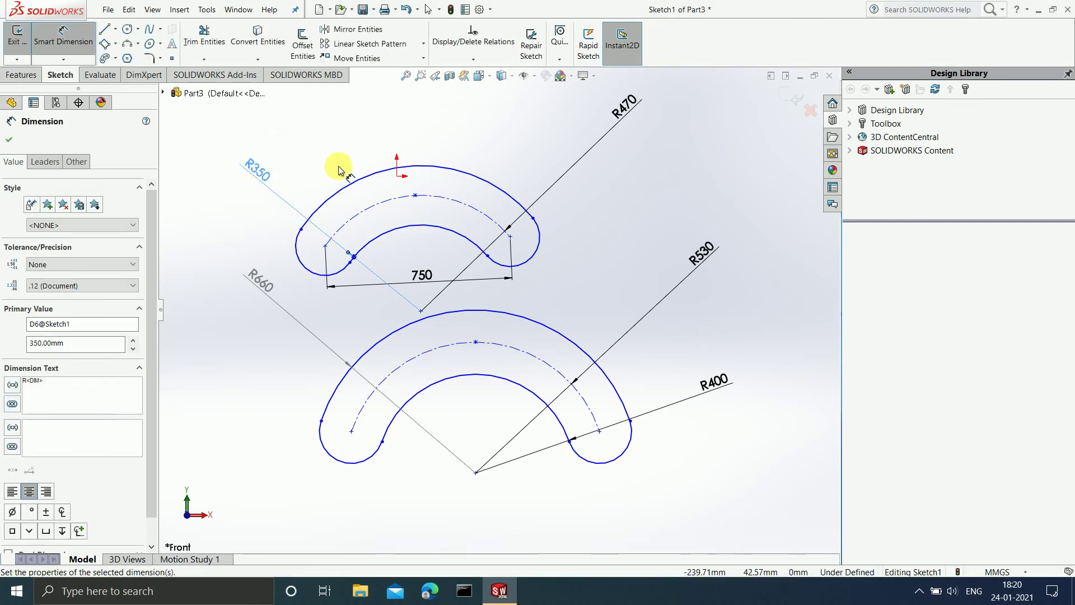
Add a driven radius dimension to the upper arc slot's outer arc, placed above and left of the slot.
left_click(351, 178)
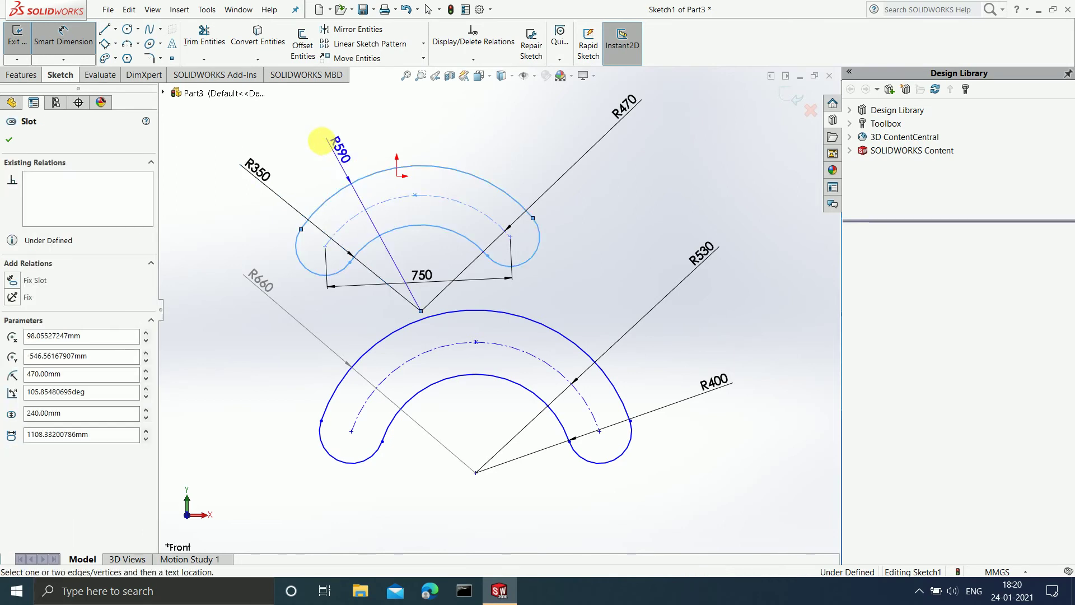
left_click(321, 140)
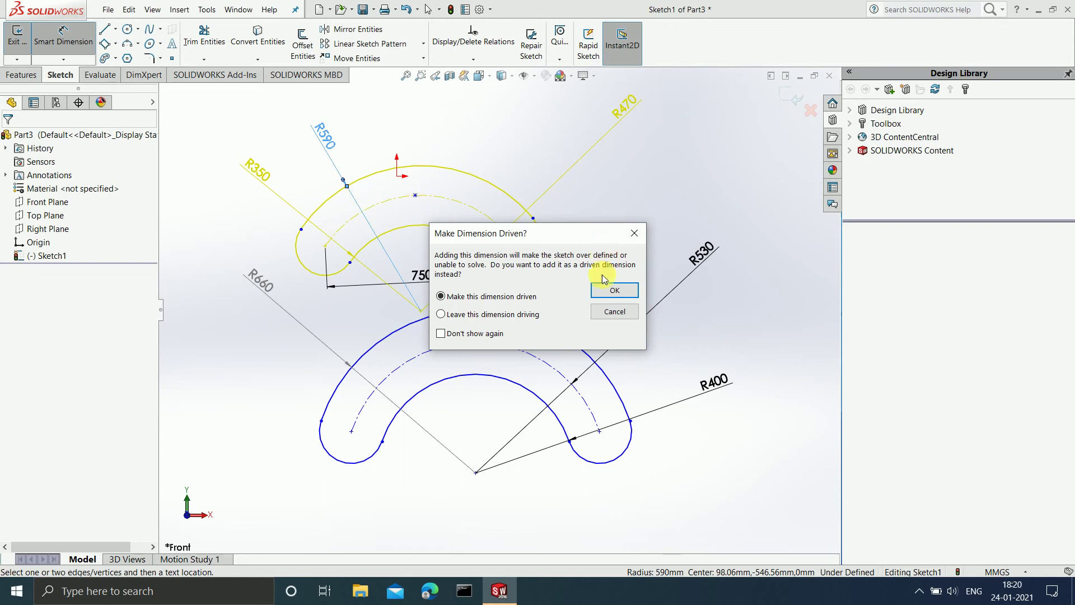
left_click(615, 290)
scroll(577, 280, "up", 2)
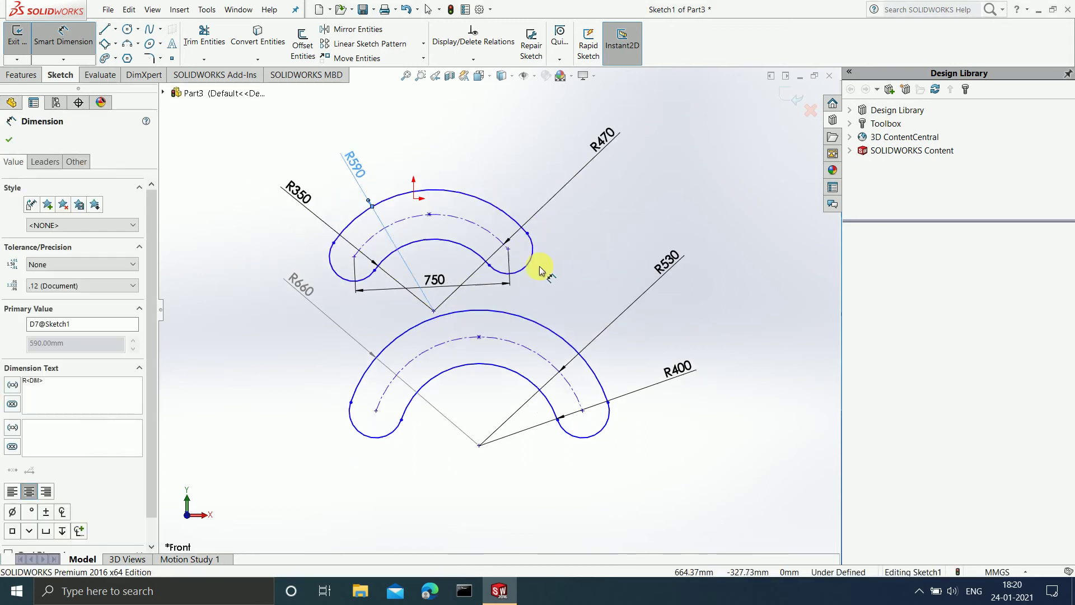
left_click(137, 44)
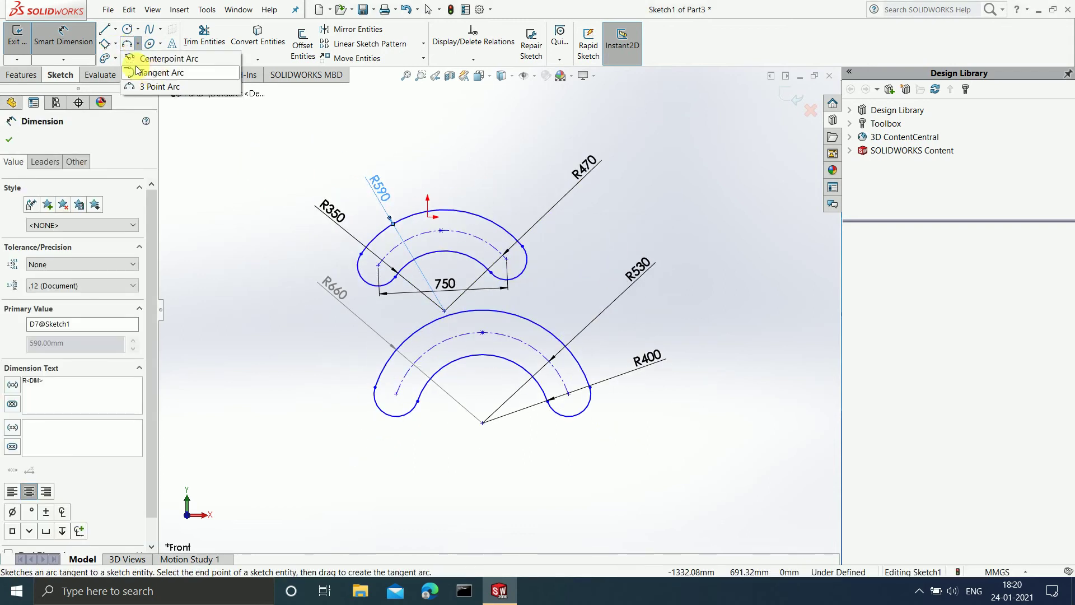
left_click(116, 58)
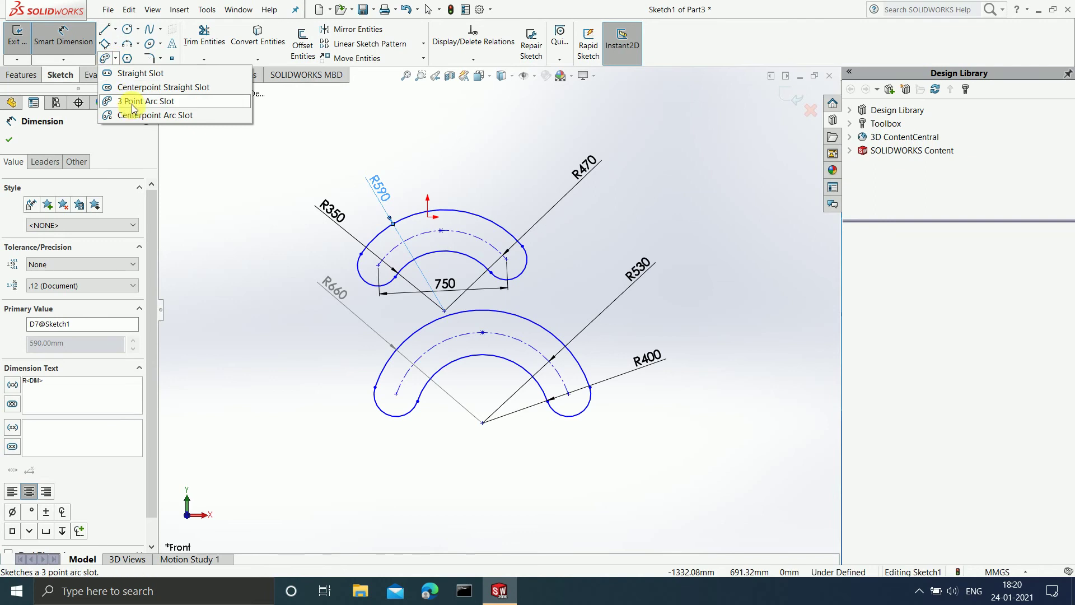
left_click(420, 160)
scroll(488, 434, "down", 5)
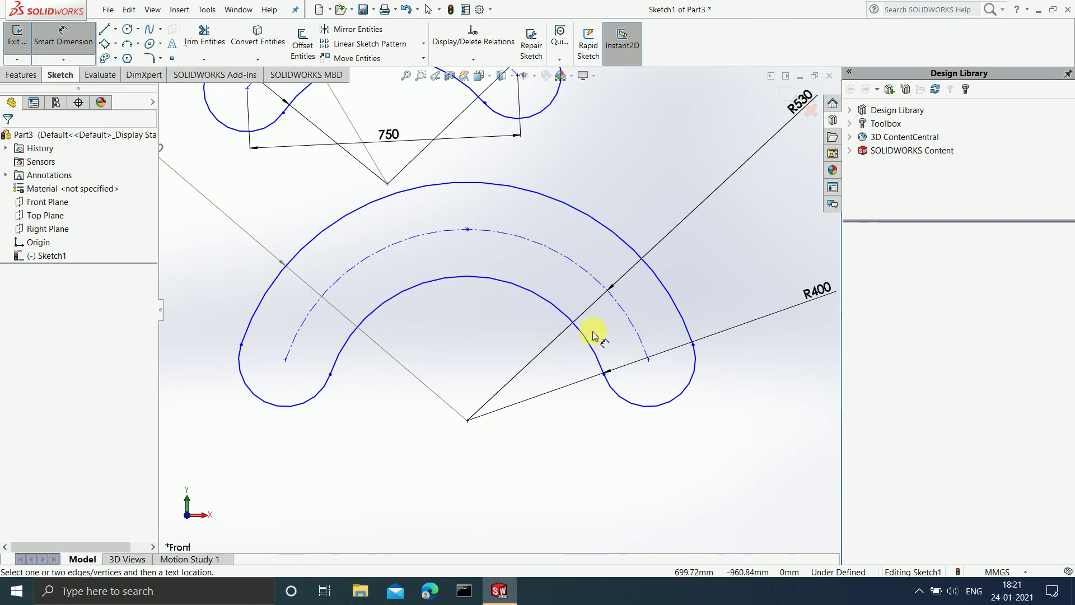
scroll(569, 312, "up", 3)
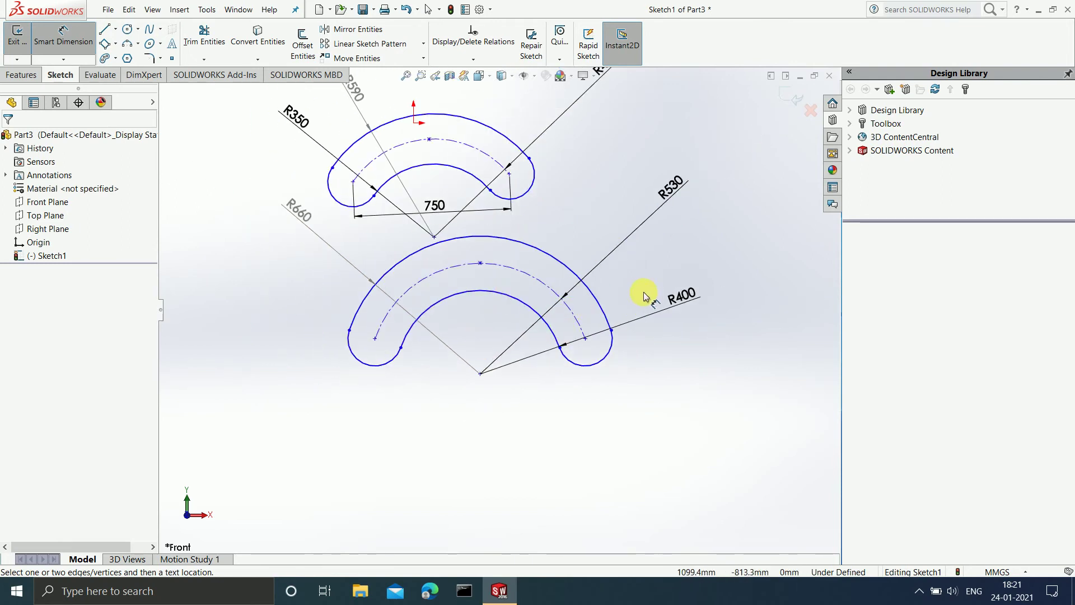
scroll(413, 119, "up", 3)
scroll(446, 183, "down", 2)
scroll(446, 183, "down", 1)
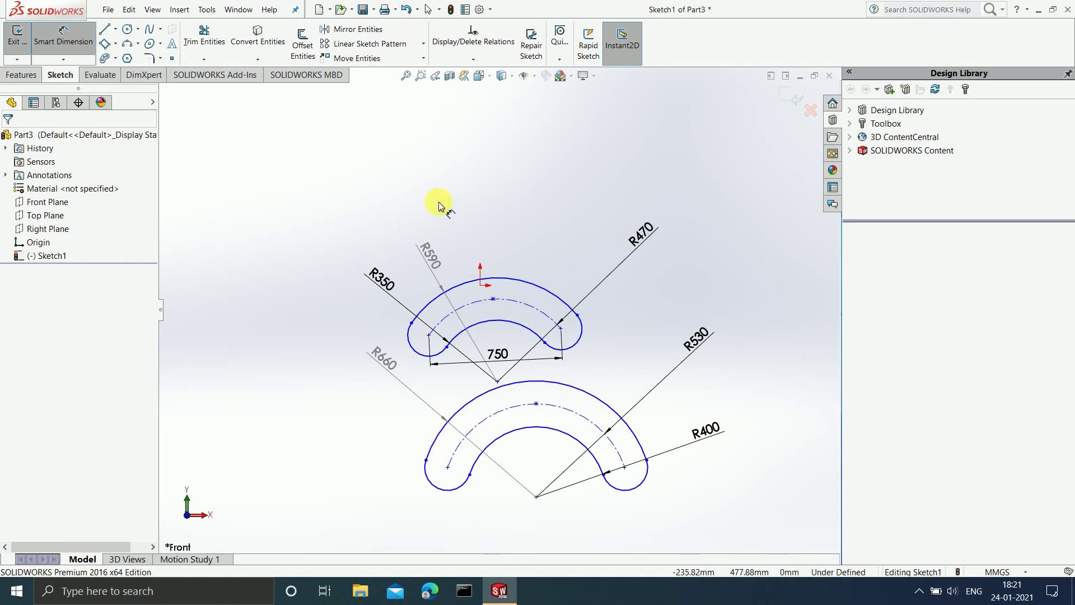
Delete both 3 point arc slots together with all their dimensions from the sketch.
left_click(63, 38)
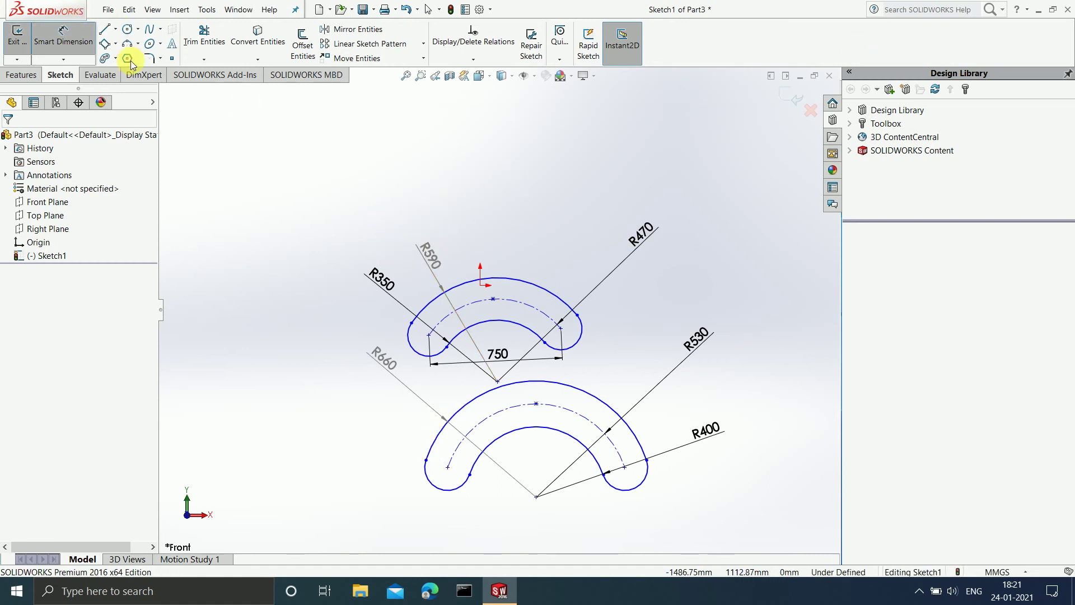
mouse_move(290, 211)
left_mouse_down()
mouse_move(692, 555)
mouse_move(775, 556)
left_mouse_up()
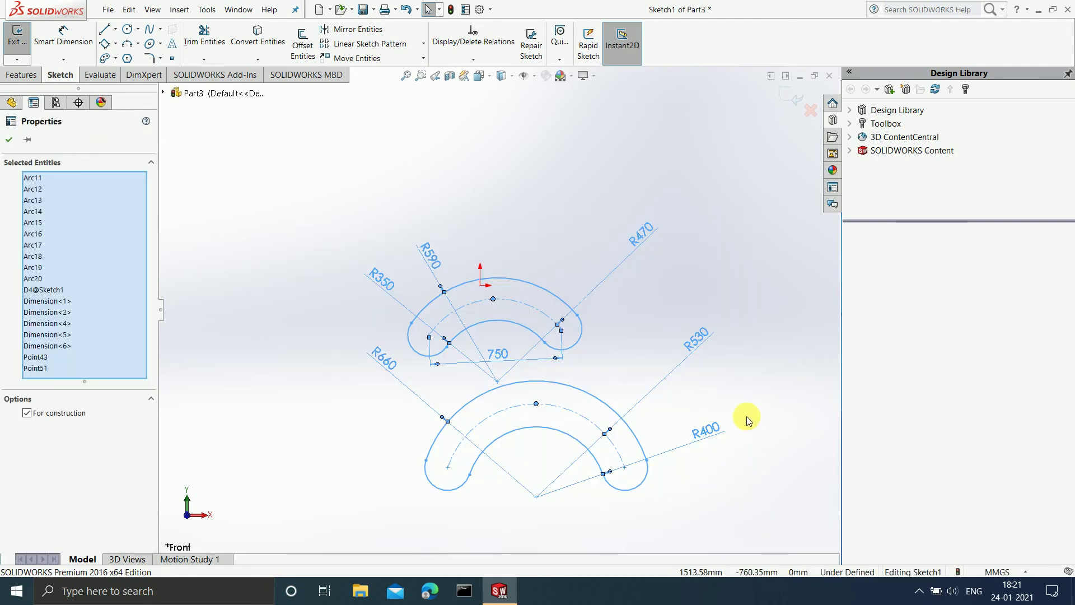
key("Delete")
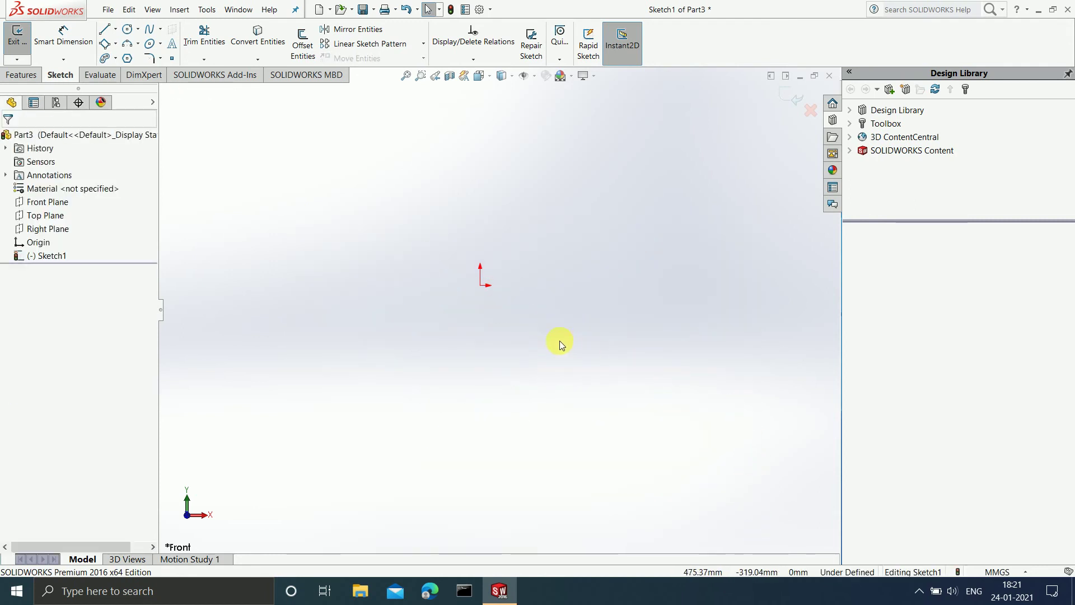
Sketch a centerpoint arc slot centred on the origin, arching above it, with about 850 mm centreline radius, 129° sweep and 338 mm width.
left_click(115, 58)
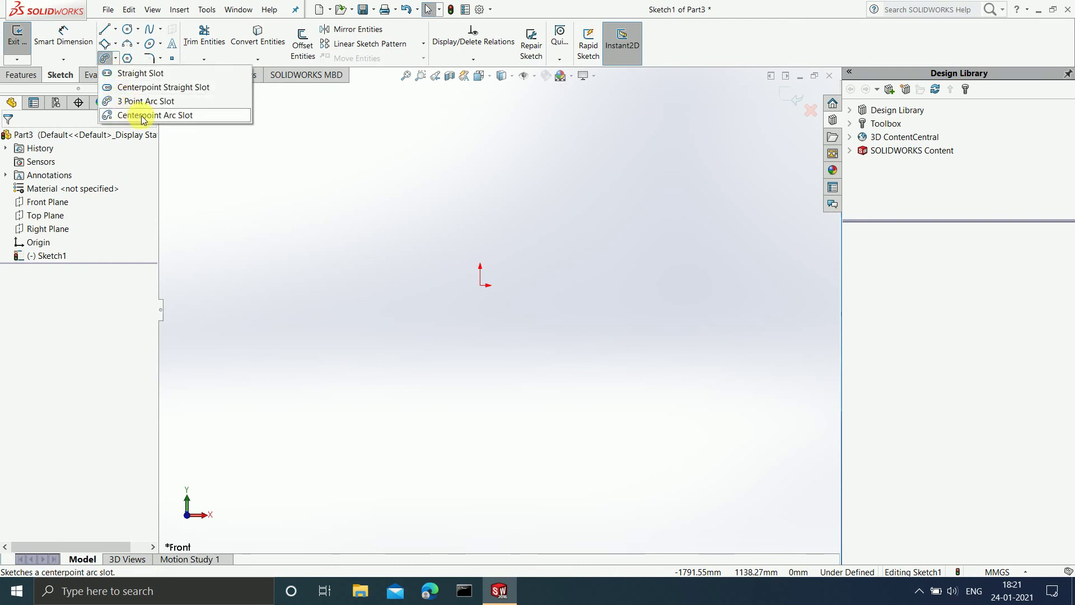
left_click(167, 117)
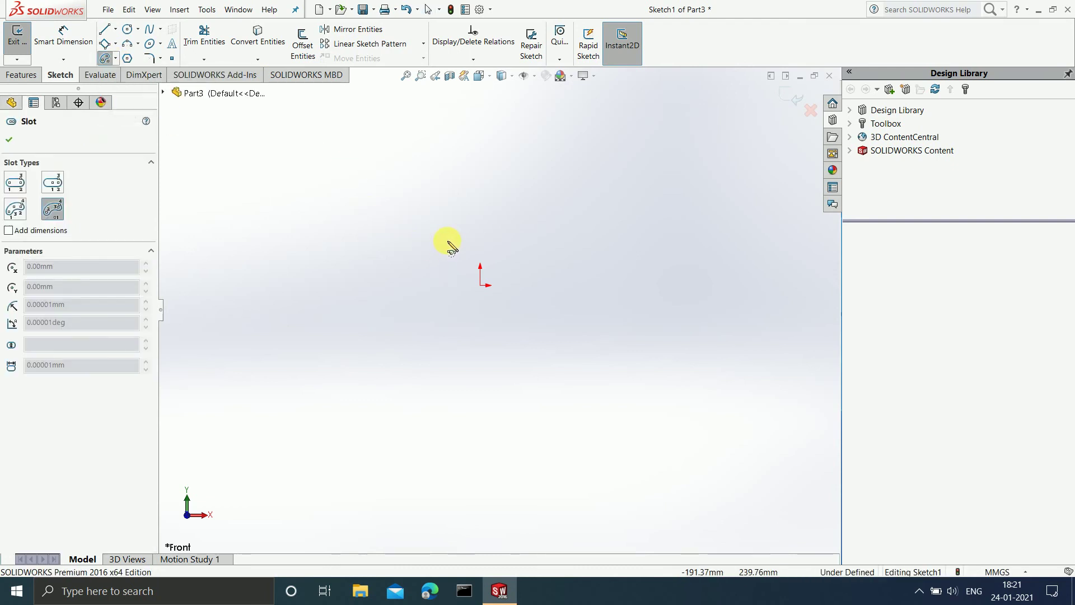
scroll(488, 162, "down", 3)
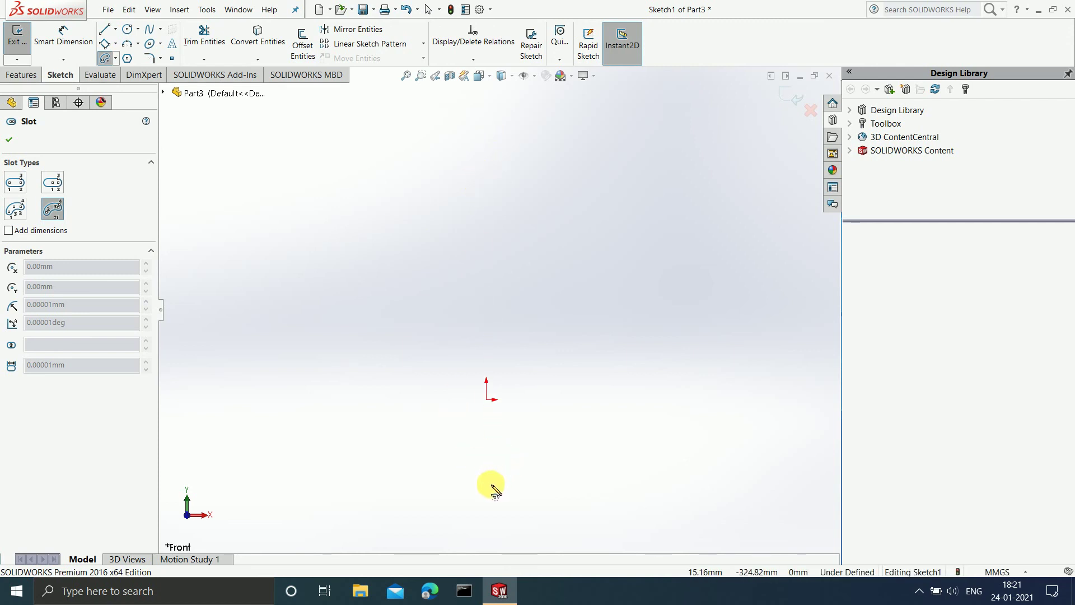
left_click(488, 400)
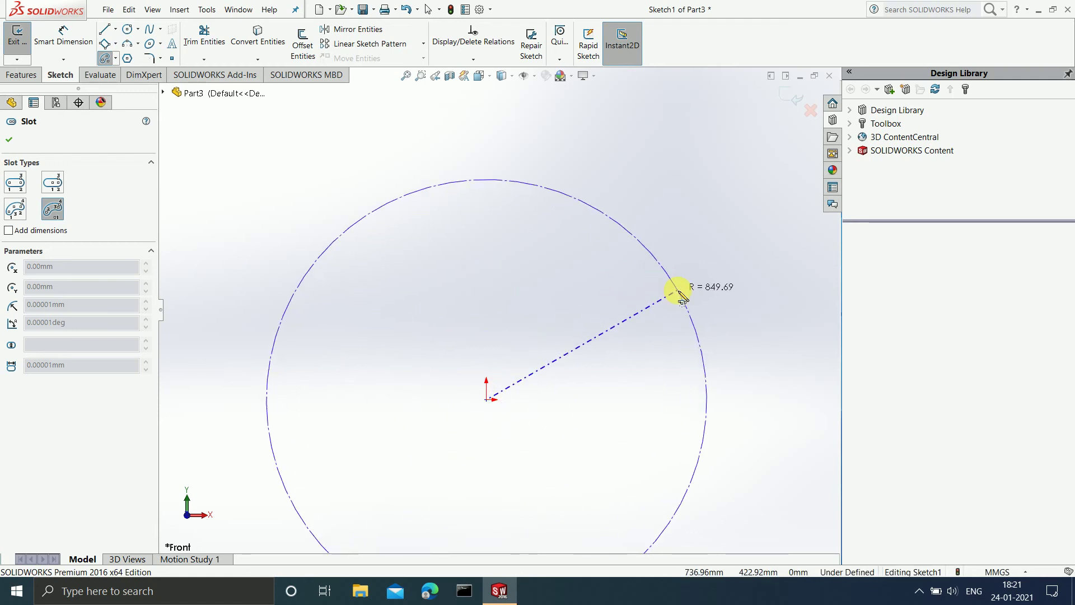
left_click(679, 291)
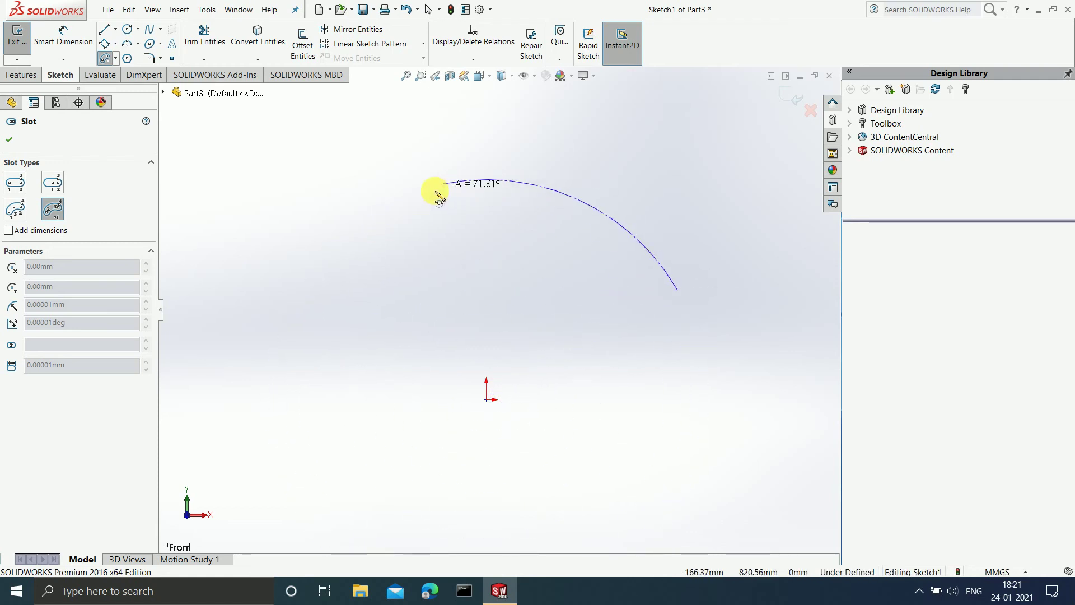
left_click(301, 332)
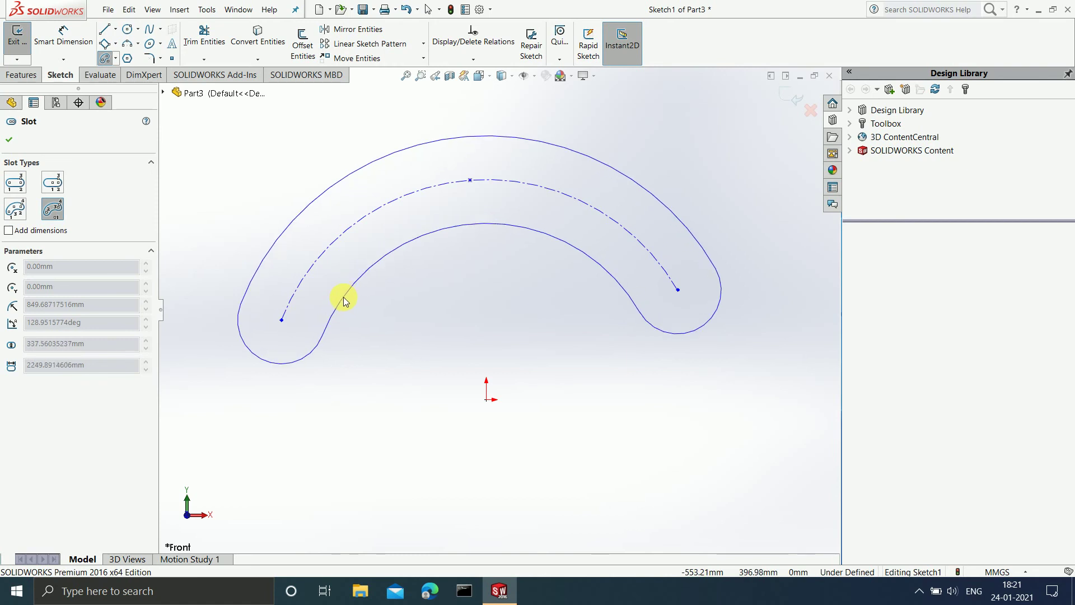
left_click(344, 297)
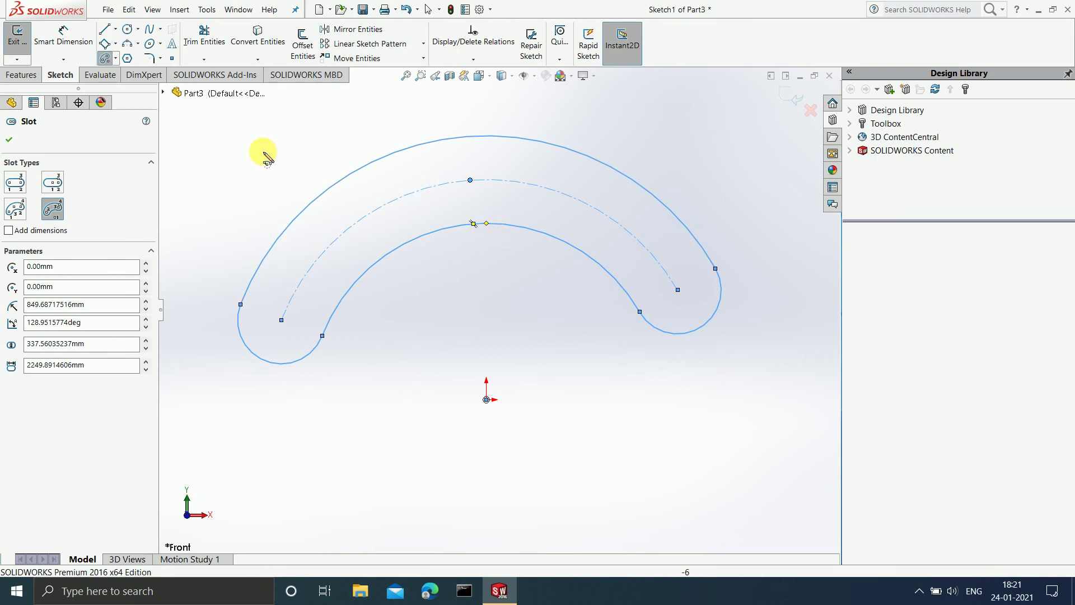
Dimension the radius of the slot's inner arc as 560 mm, placing the dimension above and right of the slot.
left_click(63, 35)
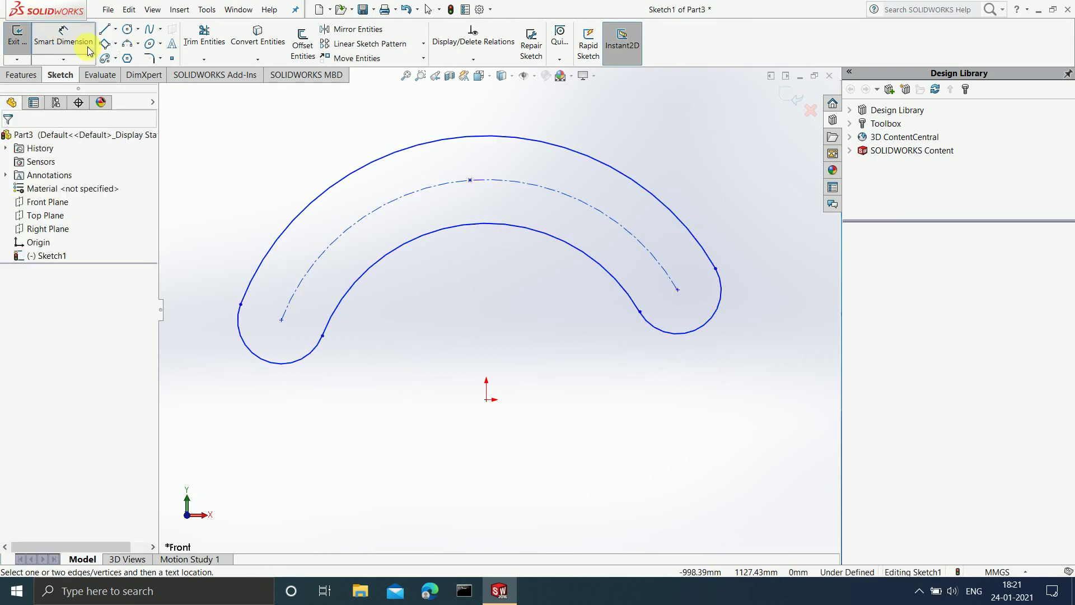
left_click(545, 236)
left_click(743, 157)
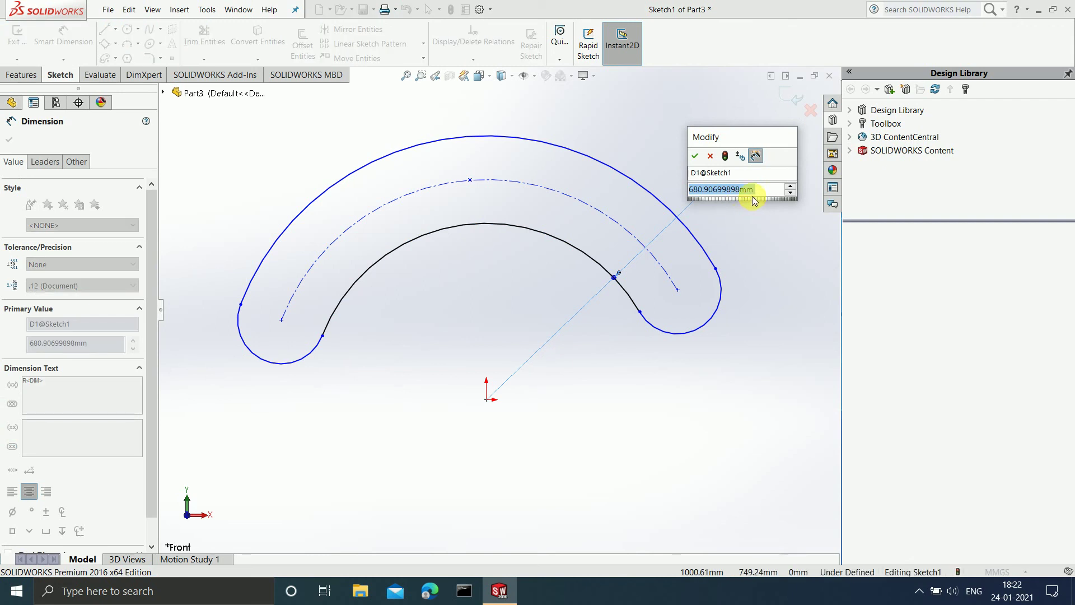
type("560")
key("Return")
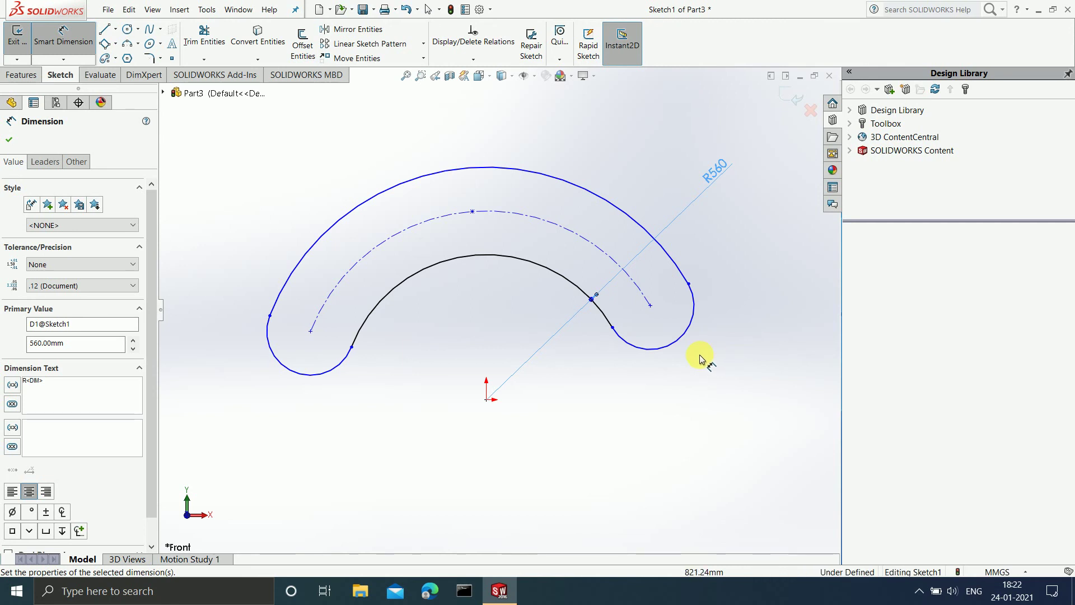
Dimension the radius of the slot's right end arc as 120 mm, placing the dimension below and right of that end.
left_click(675, 349)
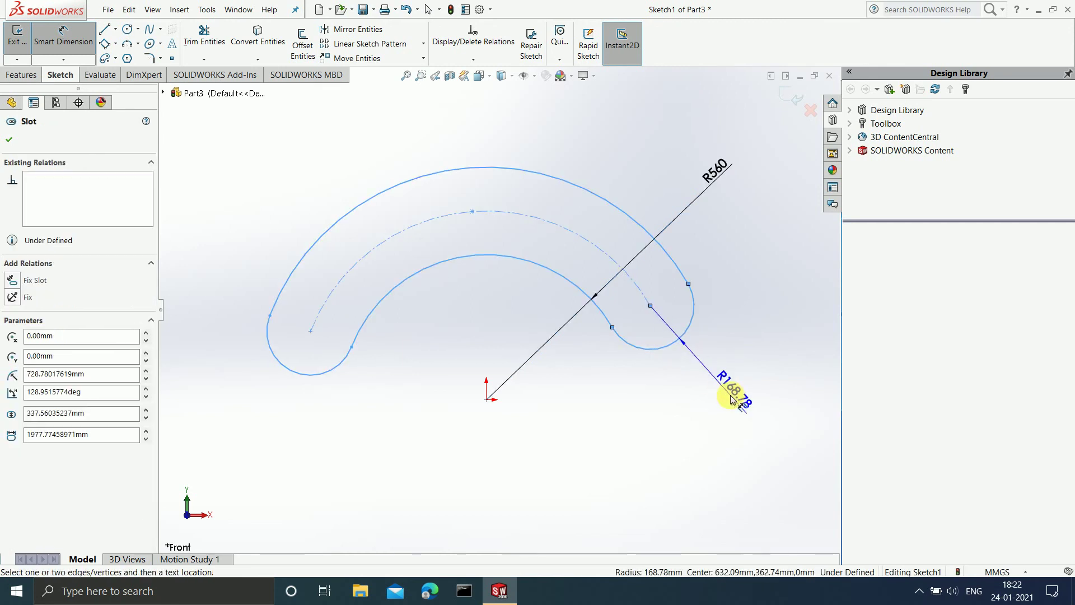
left_click(731, 398)
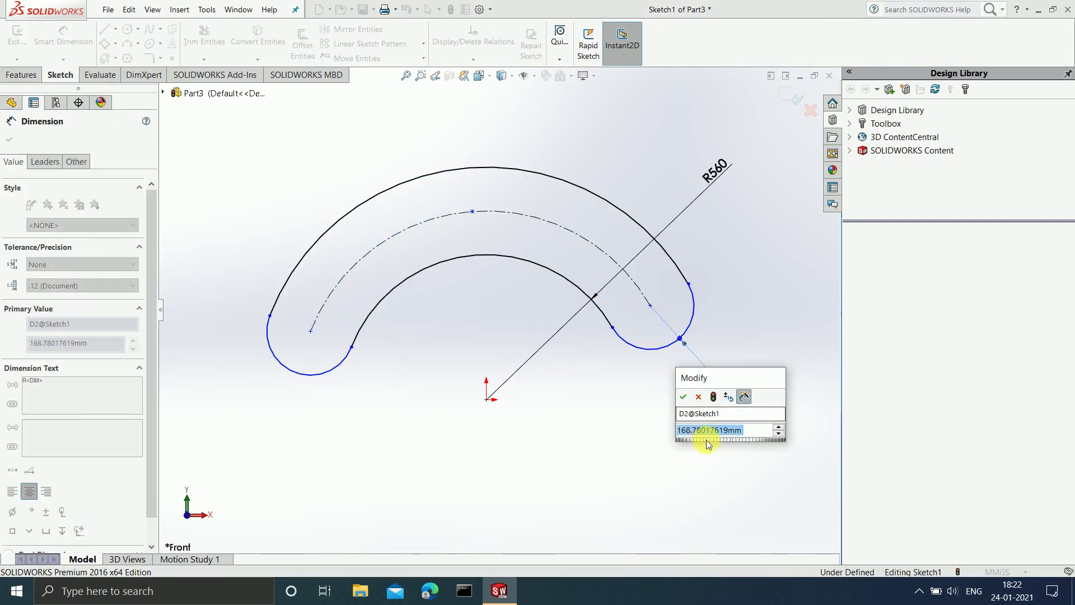
type("120")
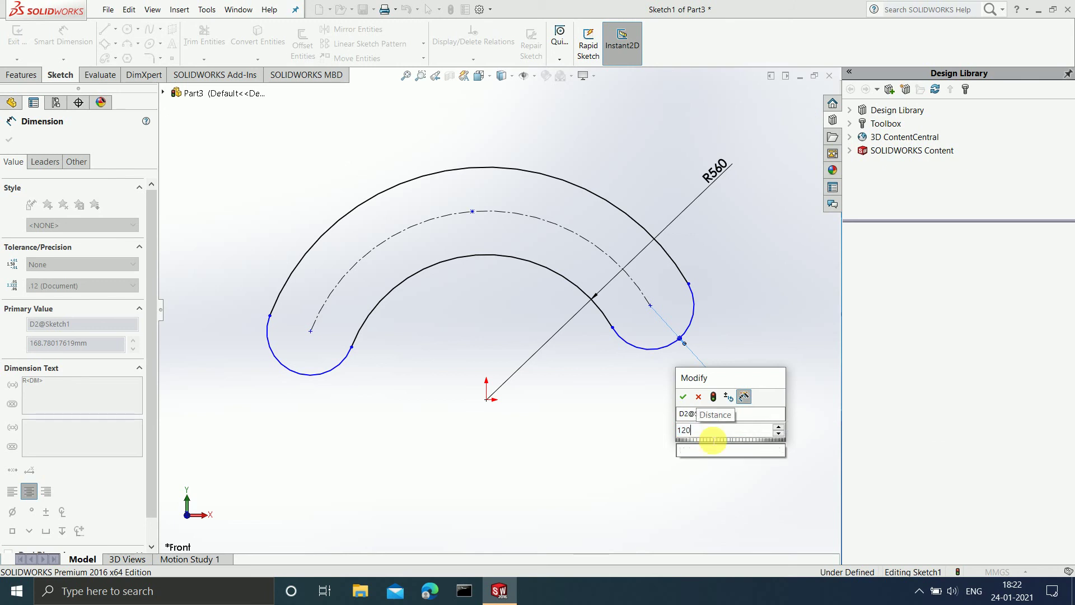
key("Return")
scroll(666, 362, "up", 2)
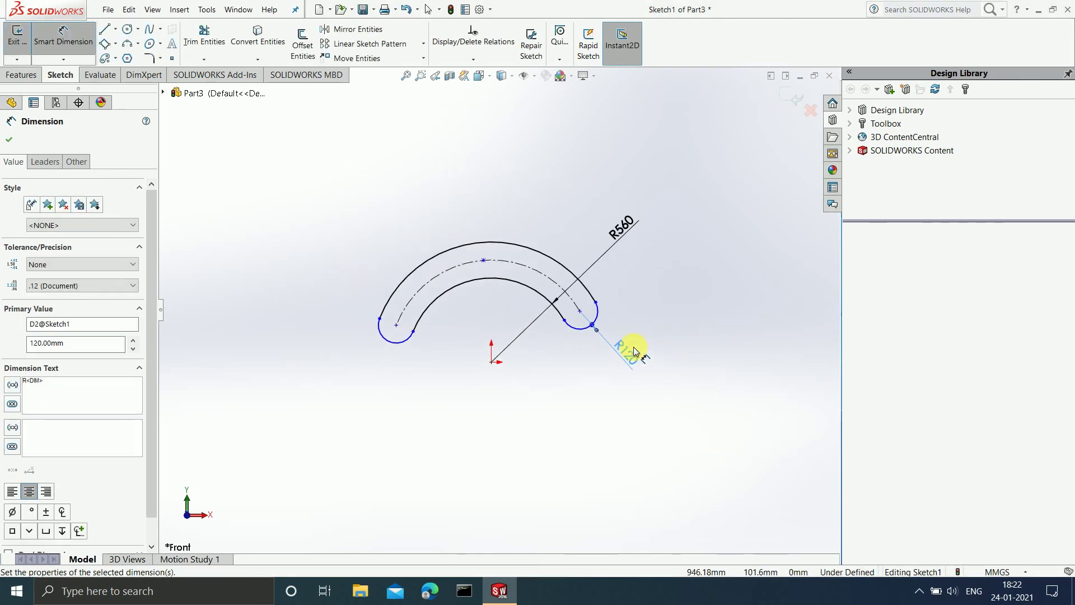
scroll(638, 355, "down", 1)
scroll(644, 398, "up", 1)
scroll(583, 325, "down", 1)
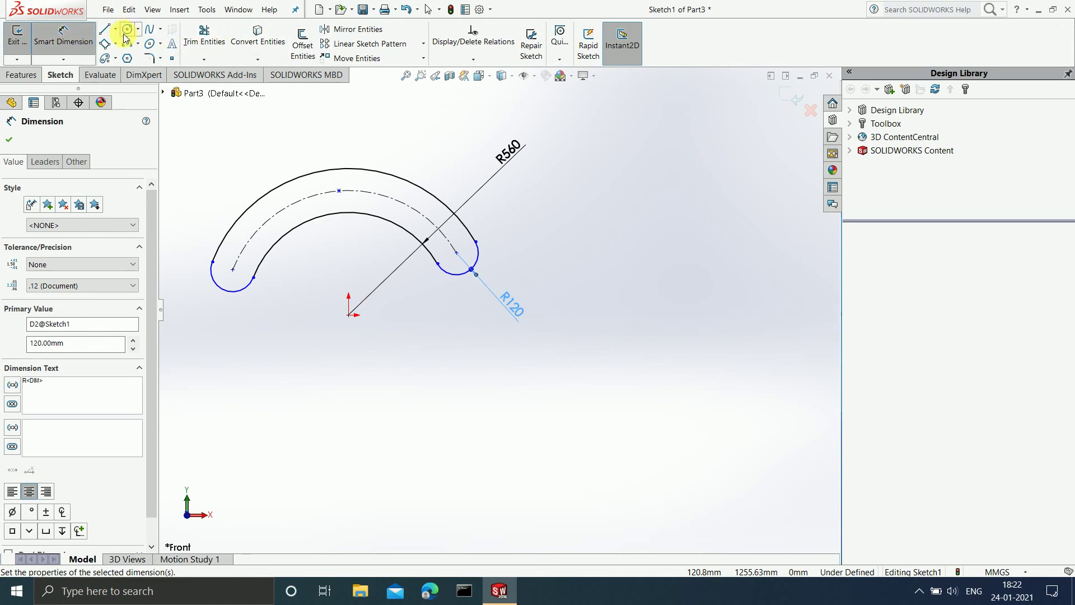
Sketch a second centerpoint arc slot below and right of the first, with about 713 mm centreline radius, 121° sweep and 286 mm width.
left_click(118, 58)
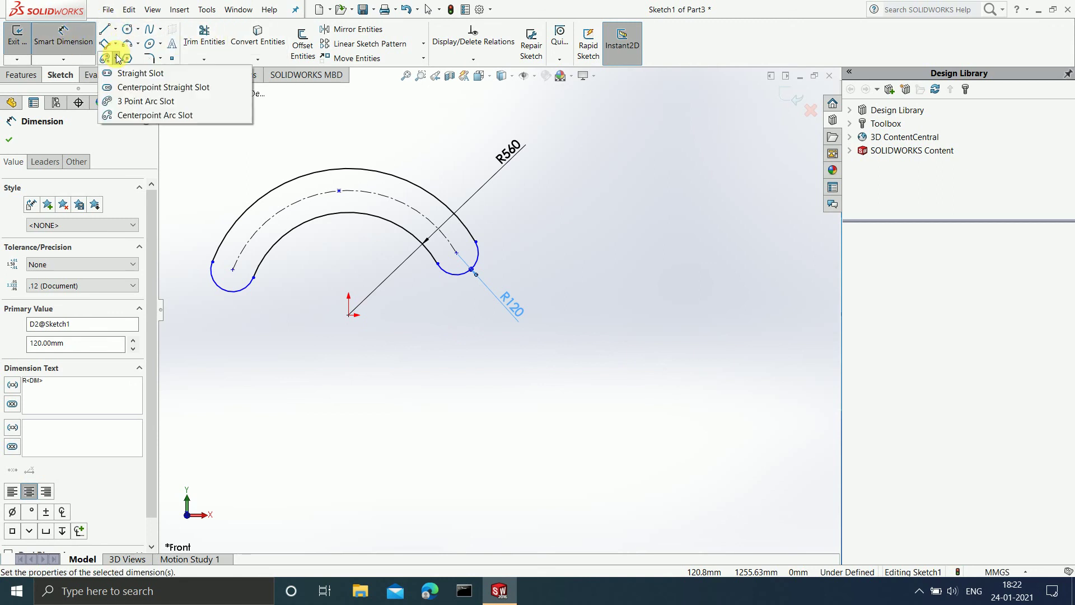
left_click(135, 116)
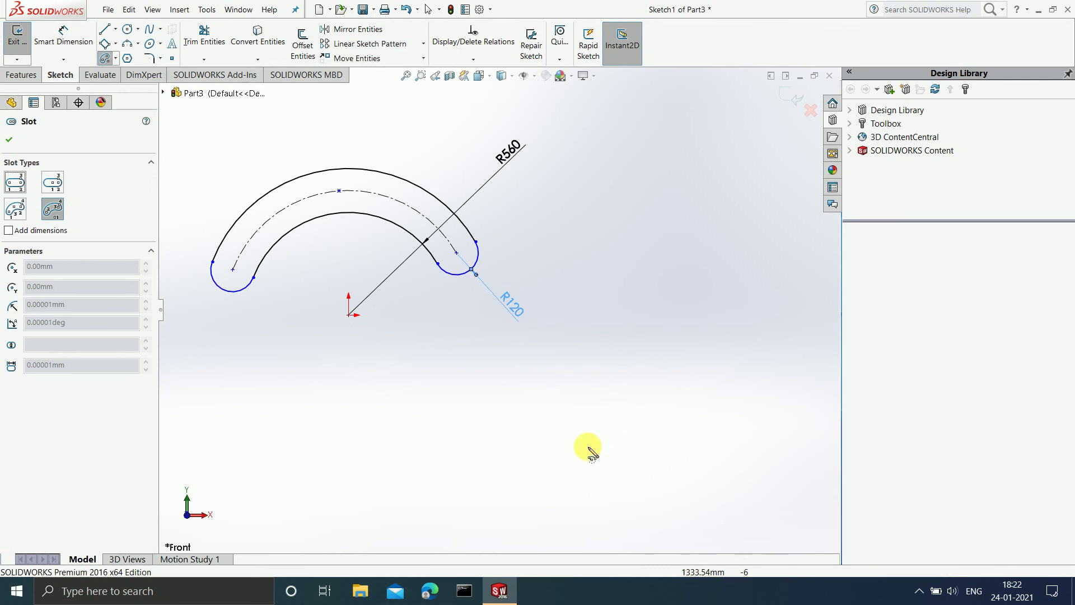
left_click(643, 474)
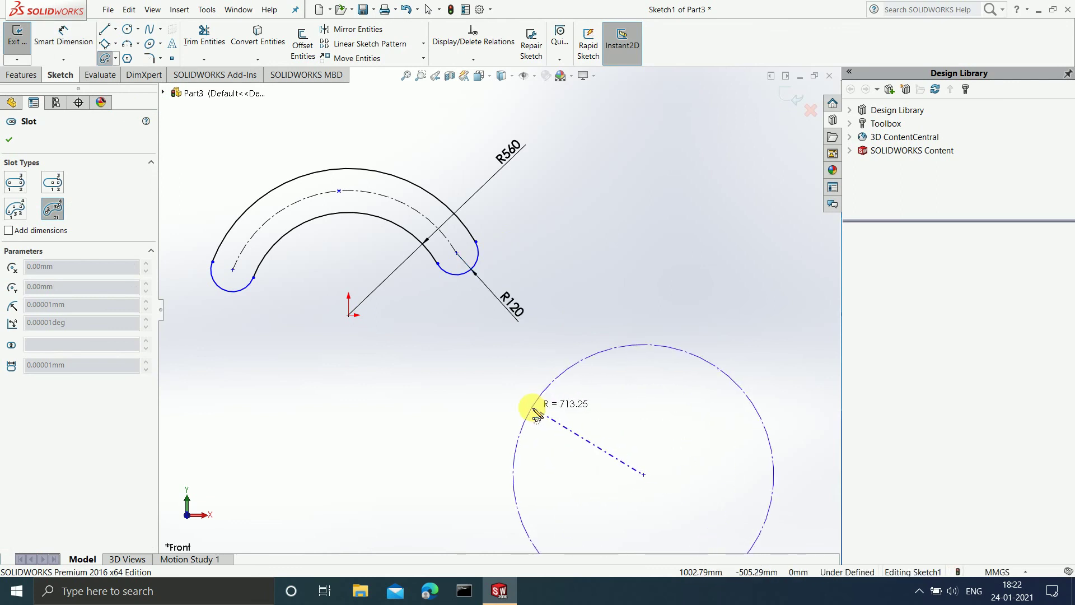
left_click(534, 409)
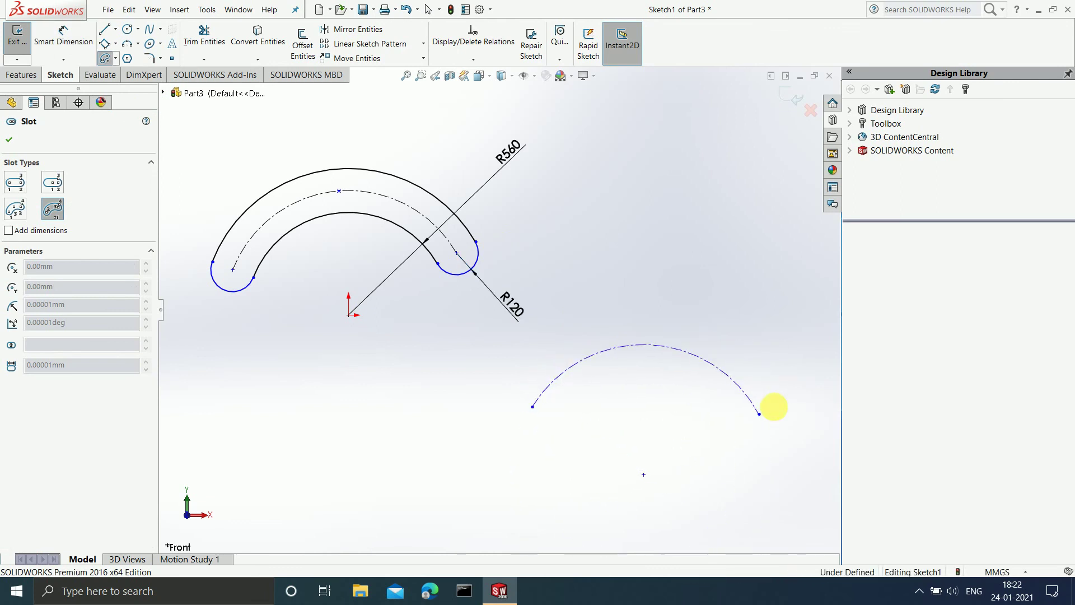
left_click(772, 407)
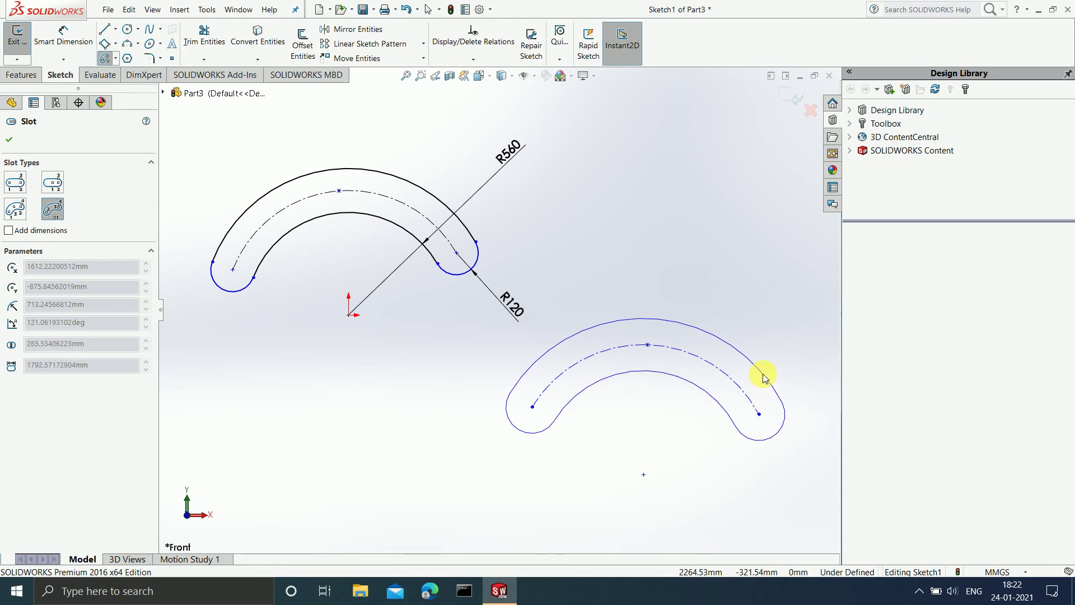
left_click(764, 378)
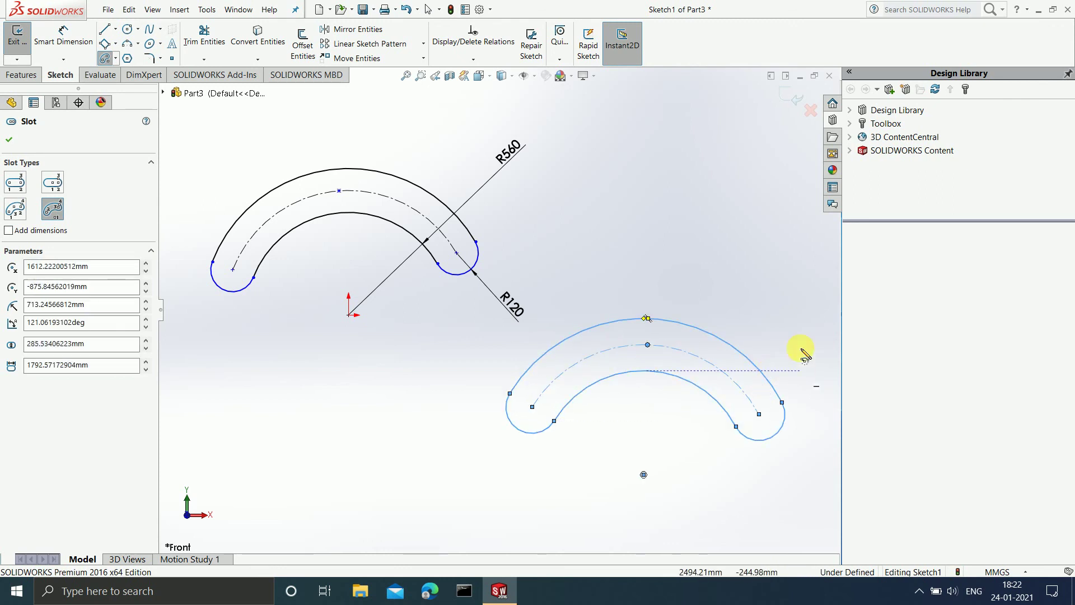
Dimension the radius of the second slot's inner arc as 560 mm, placing the dimension below and left of the slot's left end.
key("f")
scroll(638, 345, "down", 3)
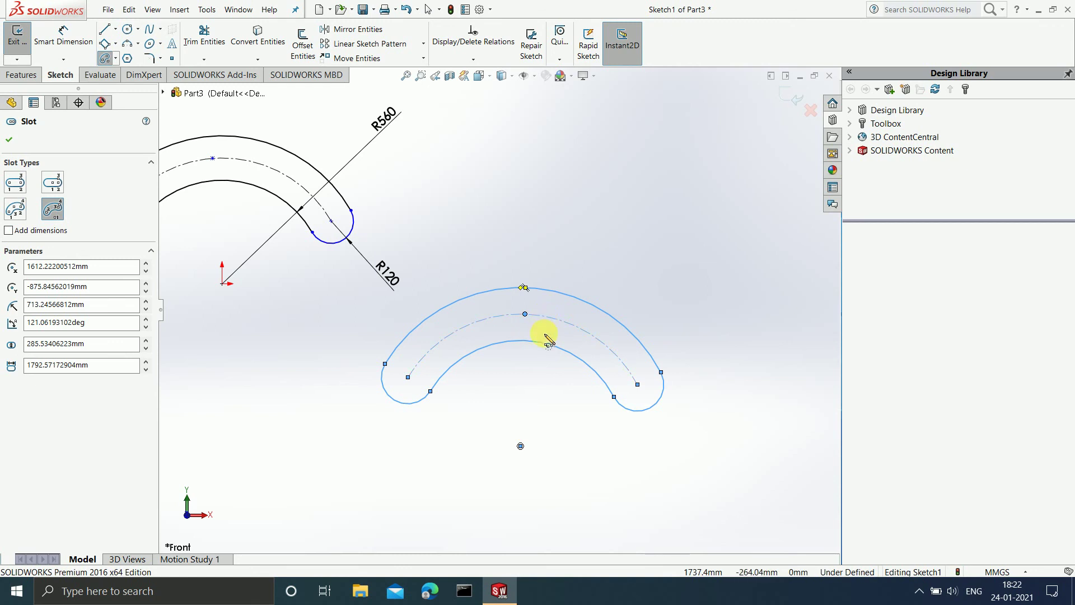
left_click(70, 37)
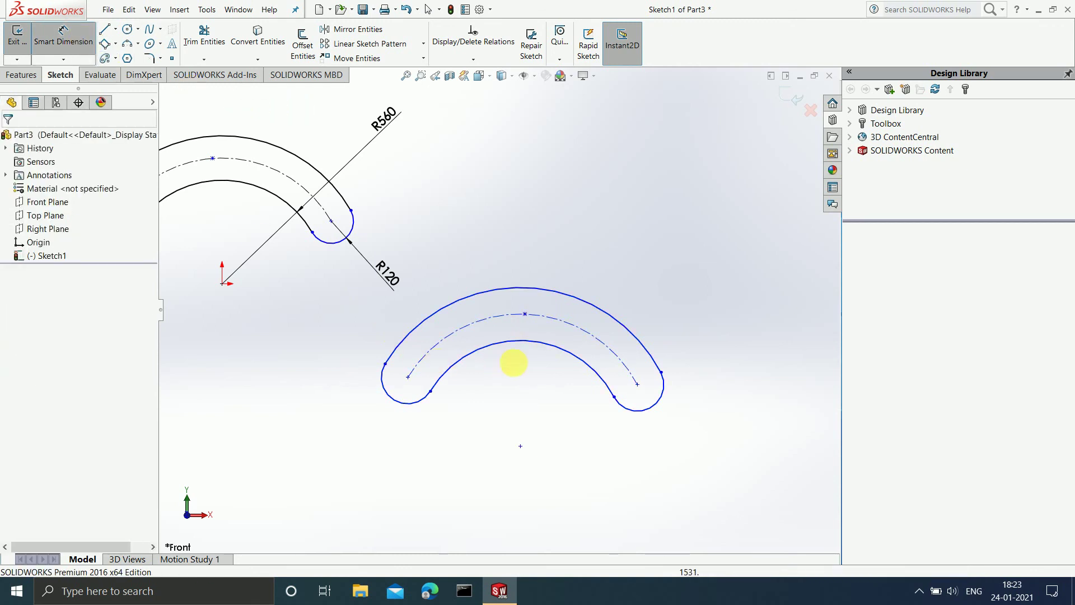
left_click(516, 349)
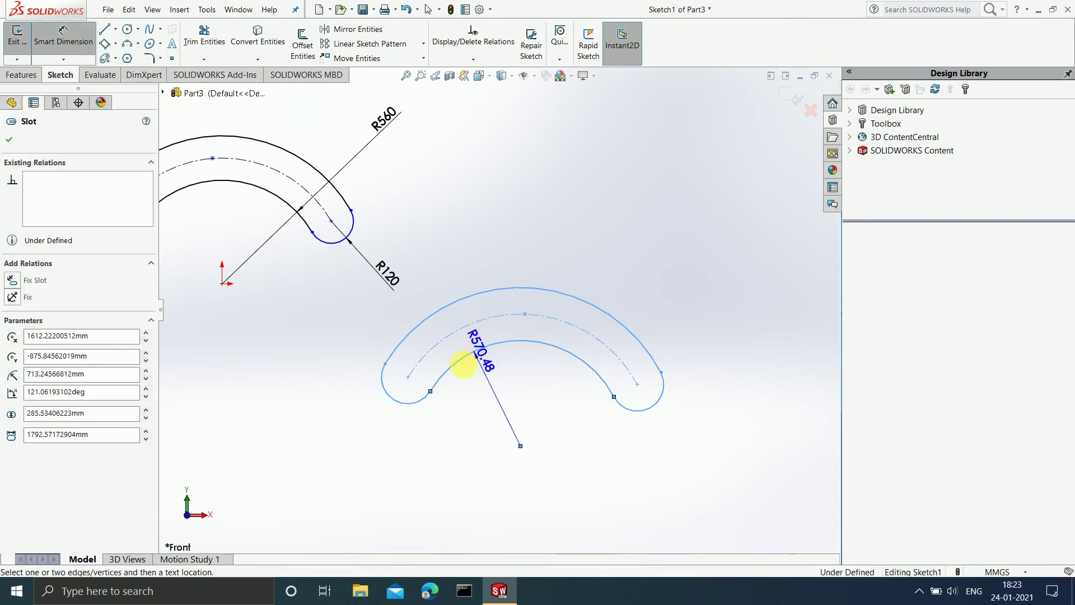
left_click(339, 419)
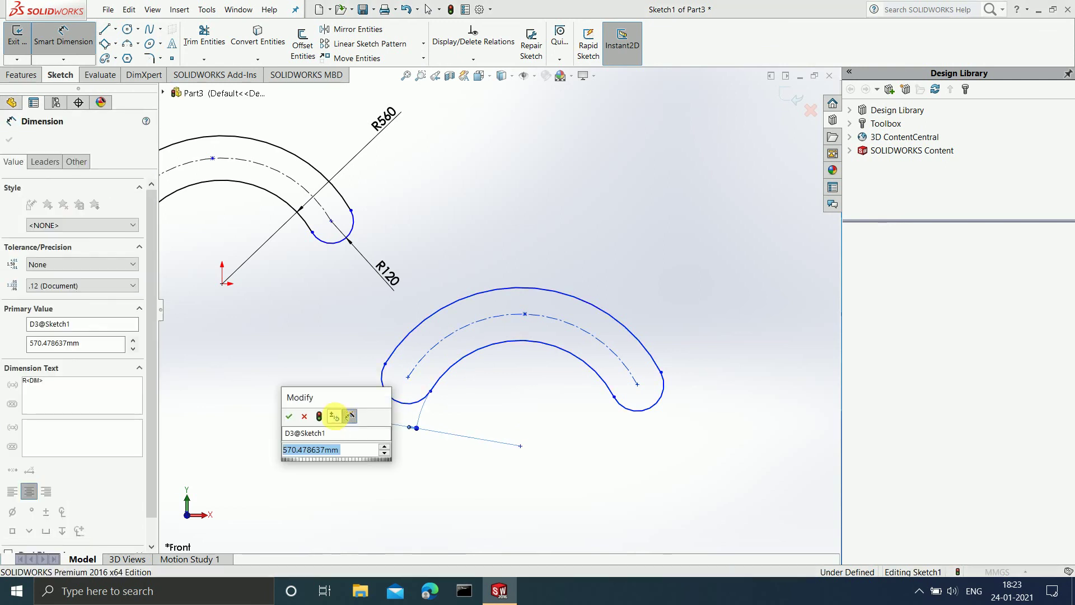
type("560")
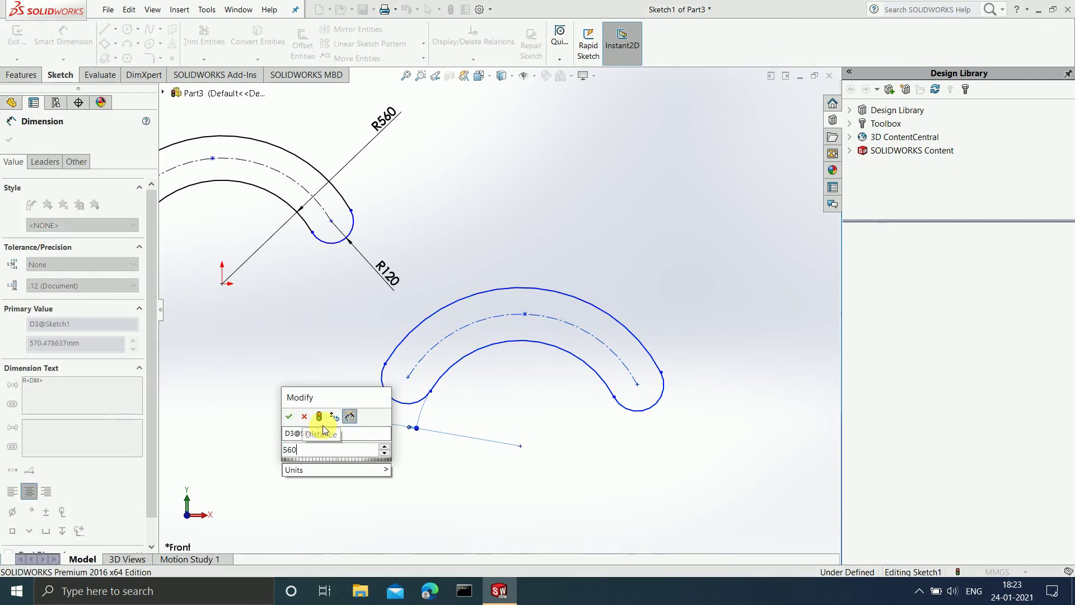
key("Return")
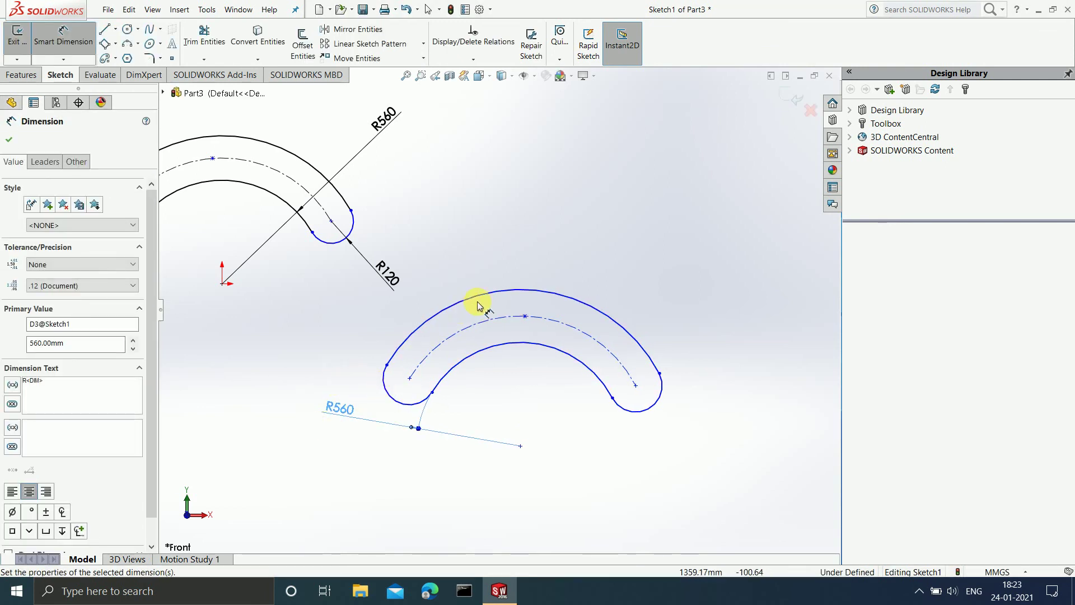
Dimension the radius of the second slot's outer arc as 750 mm, placing the dimension above and right of the slot.
left_click(583, 307)
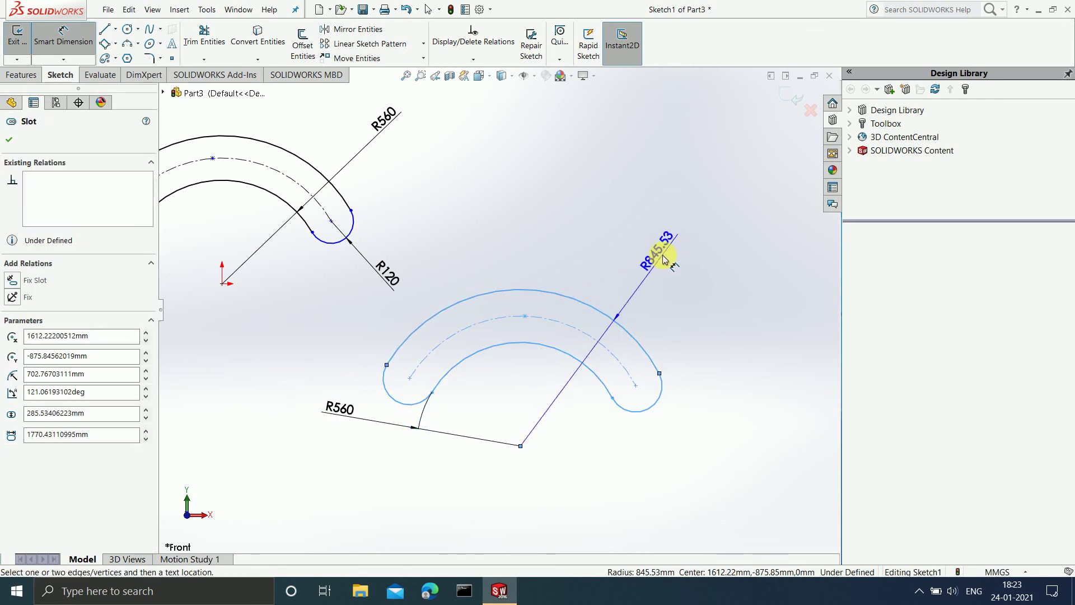
left_click(692, 249)
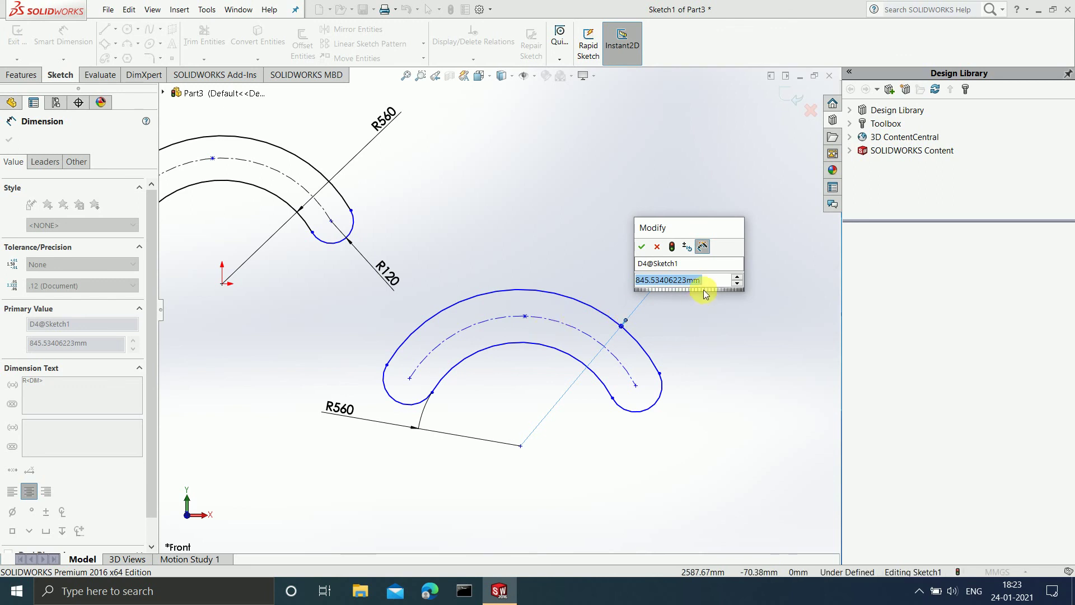
type("750")
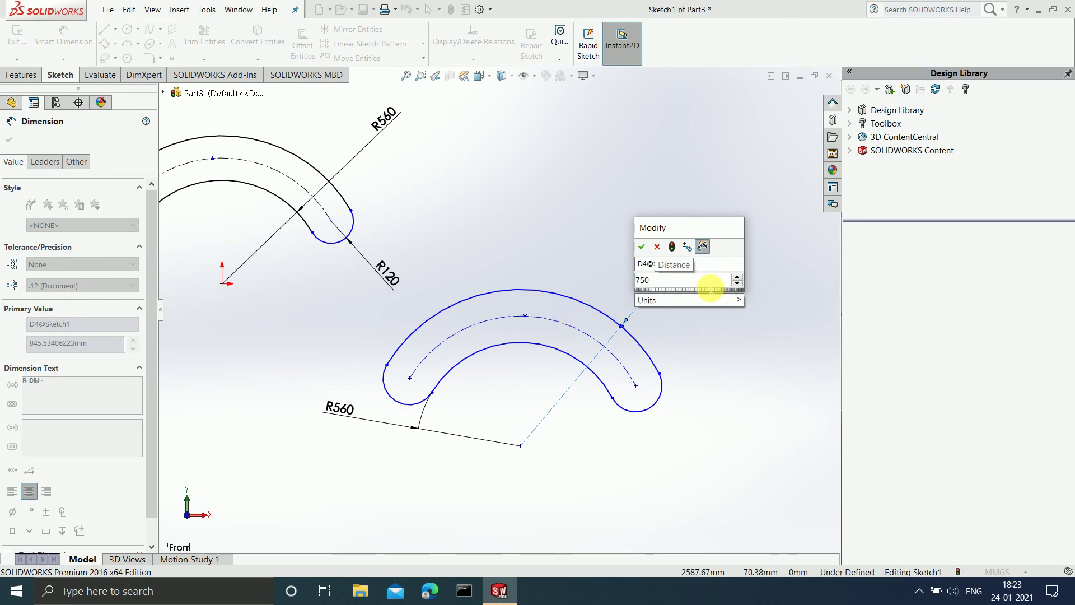
key("Return")
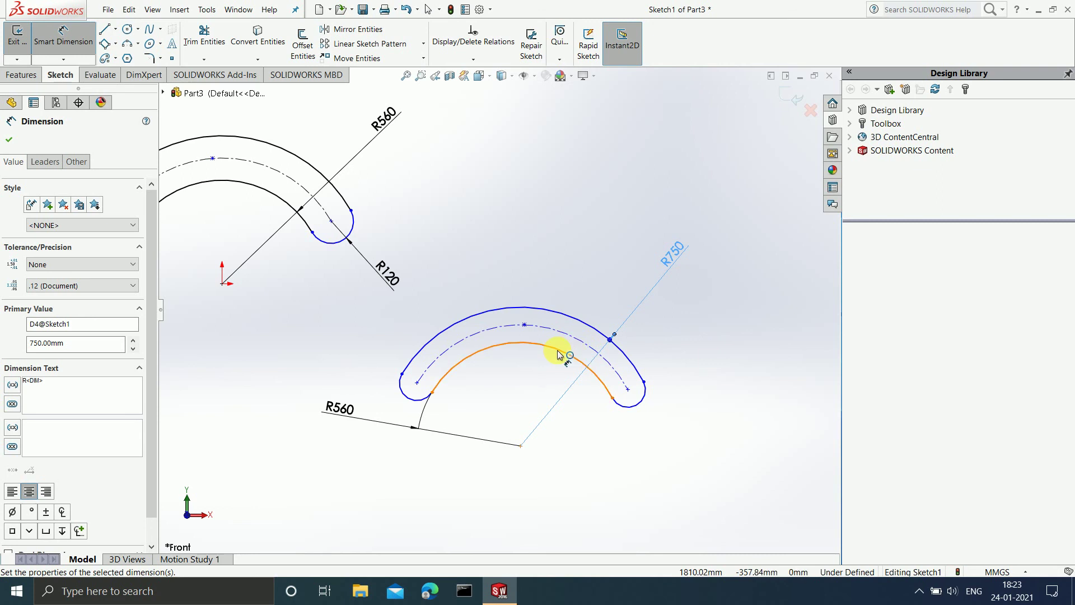
Add a driven radius dimension to the second slot's centreline arc, placing it above the slot.
left_click(478, 336)
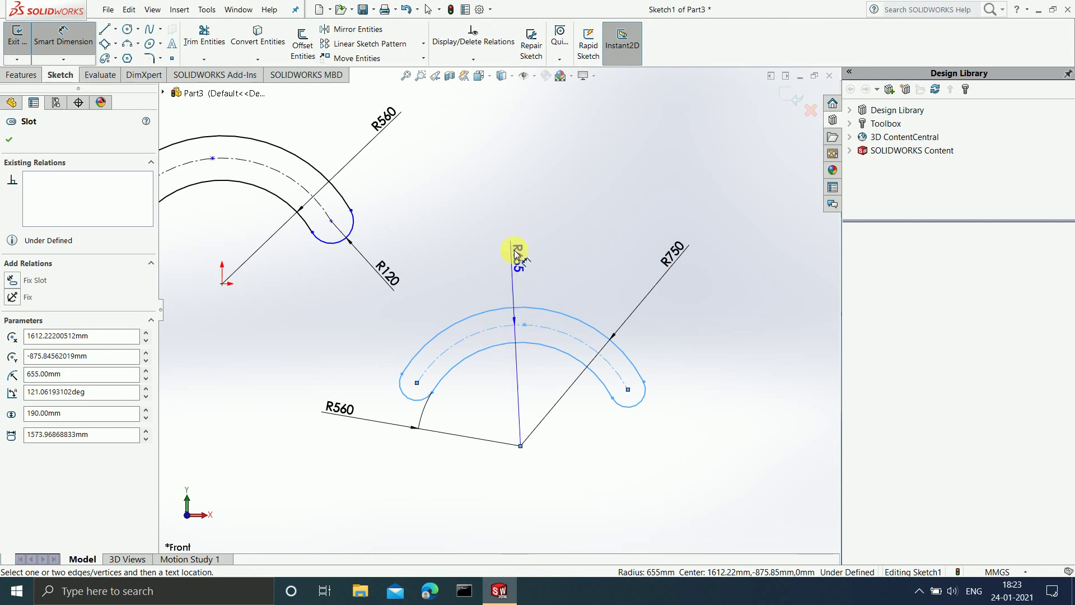
left_click(512, 238)
left_click(448, 293)
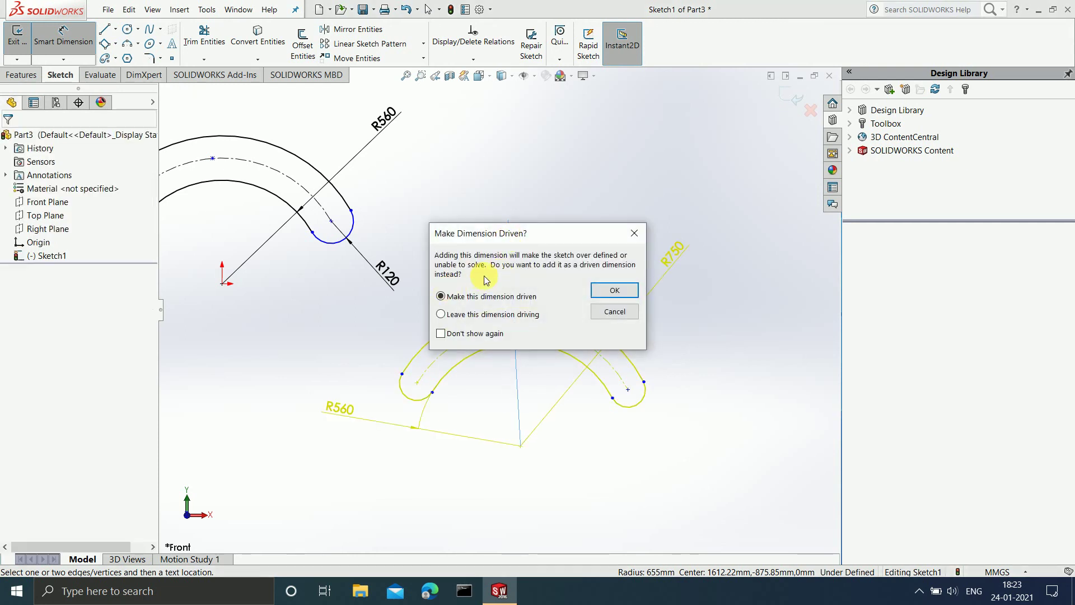
left_click(615, 289)
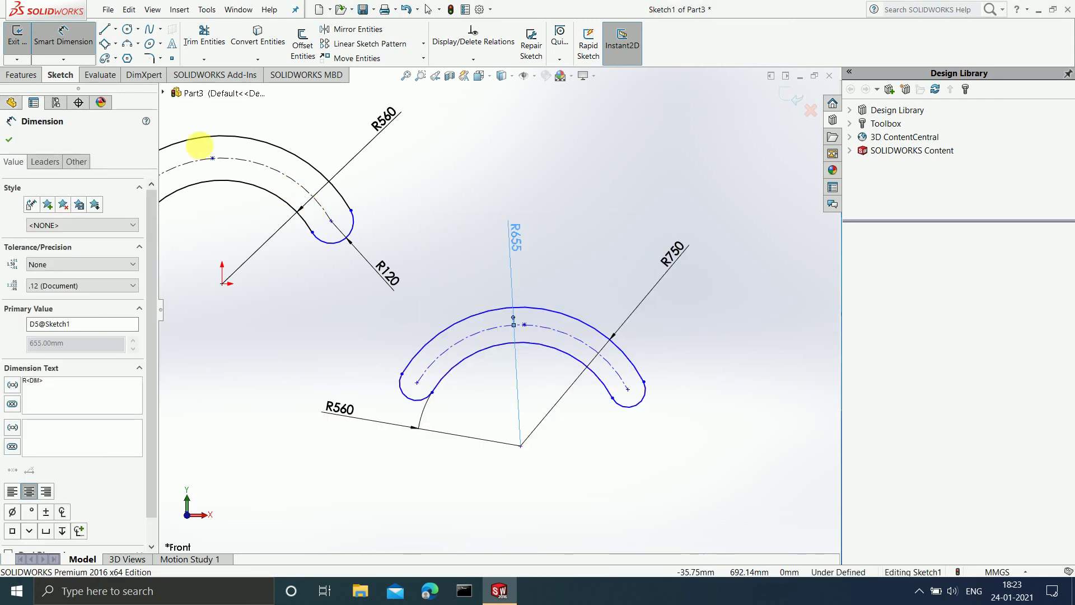
left_click(116, 59)
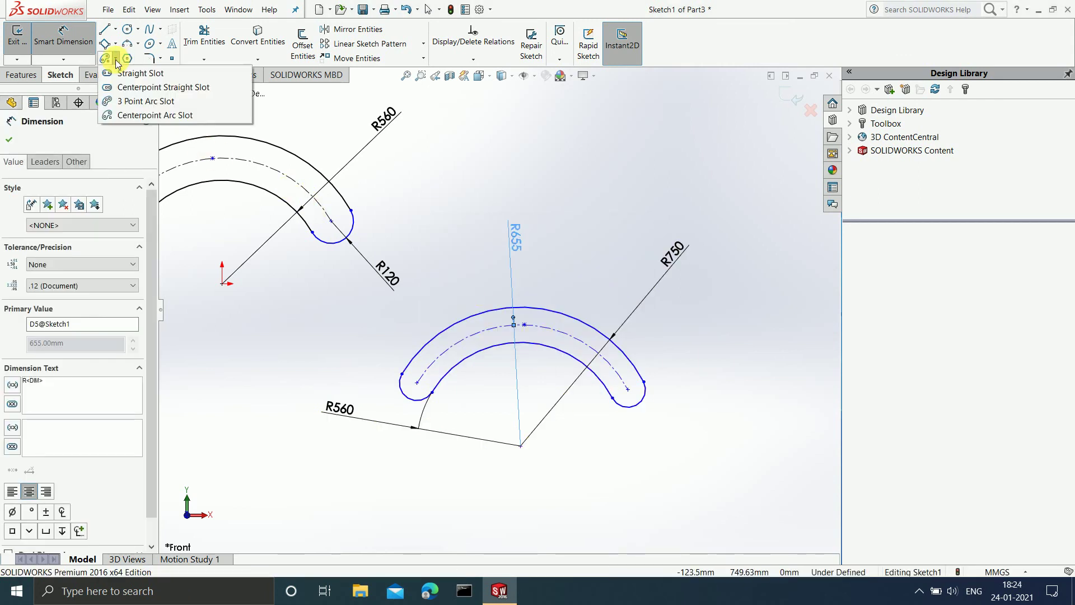
left_click(371, 281)
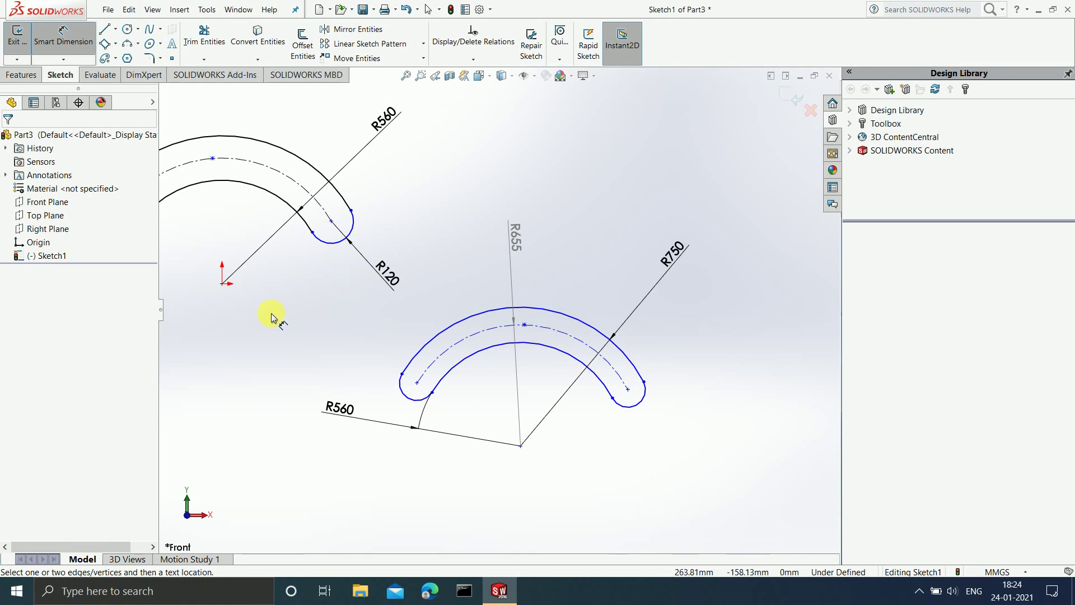
key("f")
scroll(415, 297, "down", 2)
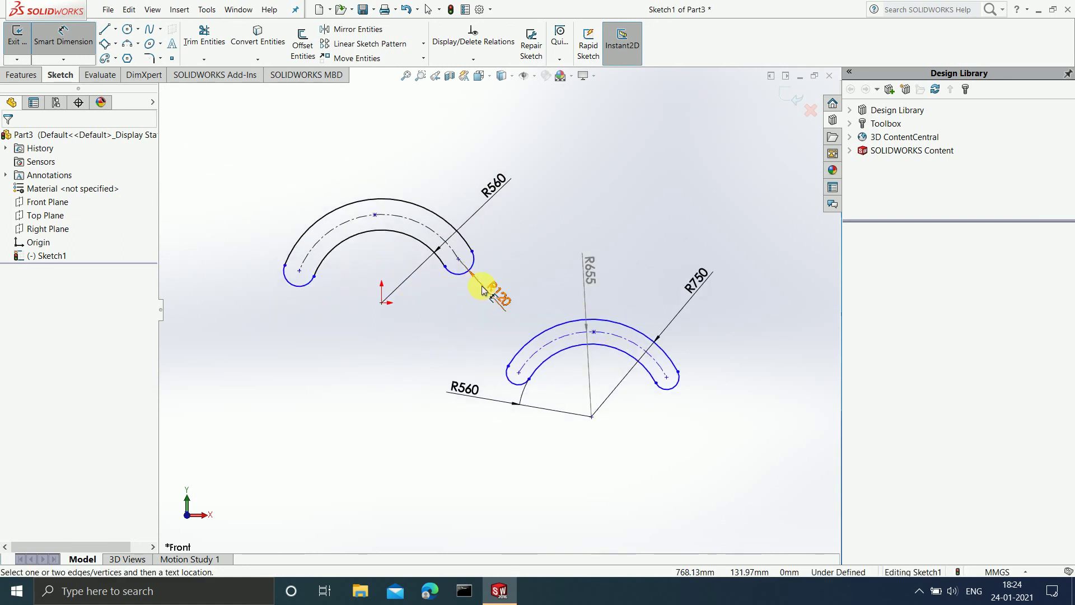
left_click(914, 597)
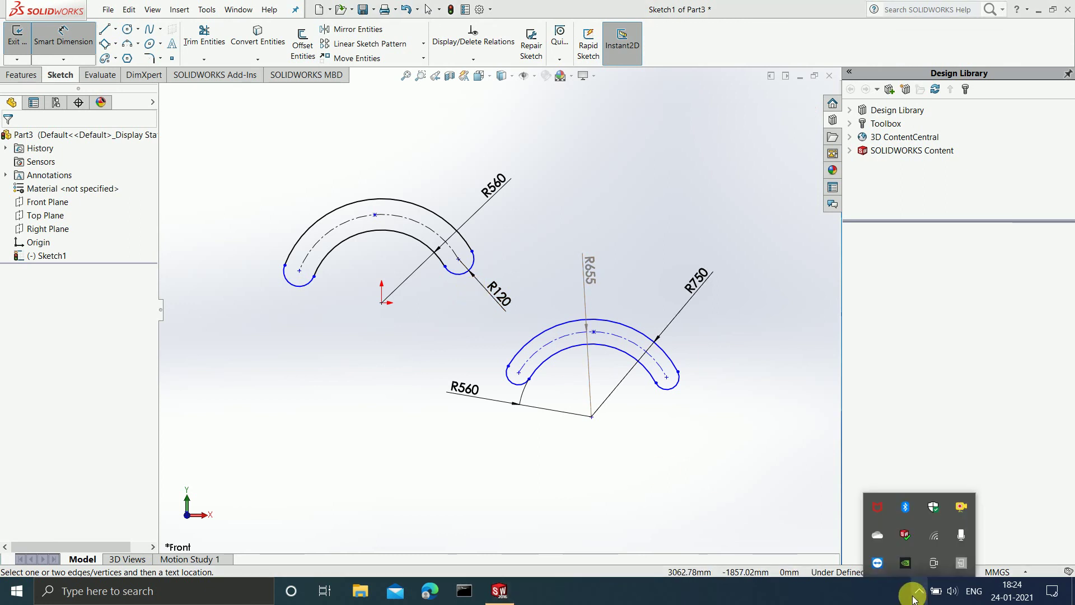
right_click(958, 507)
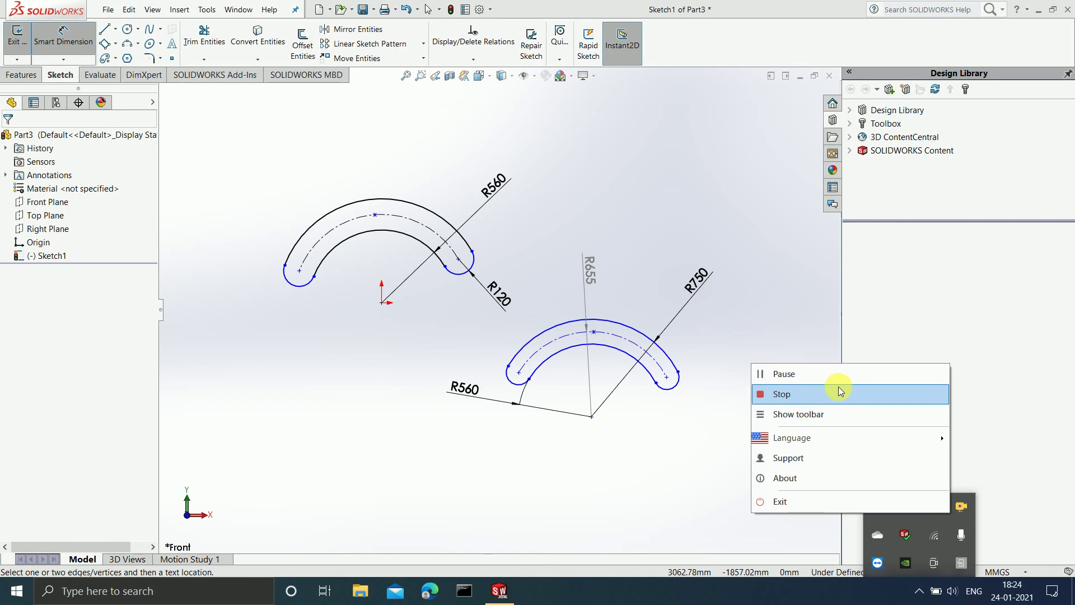